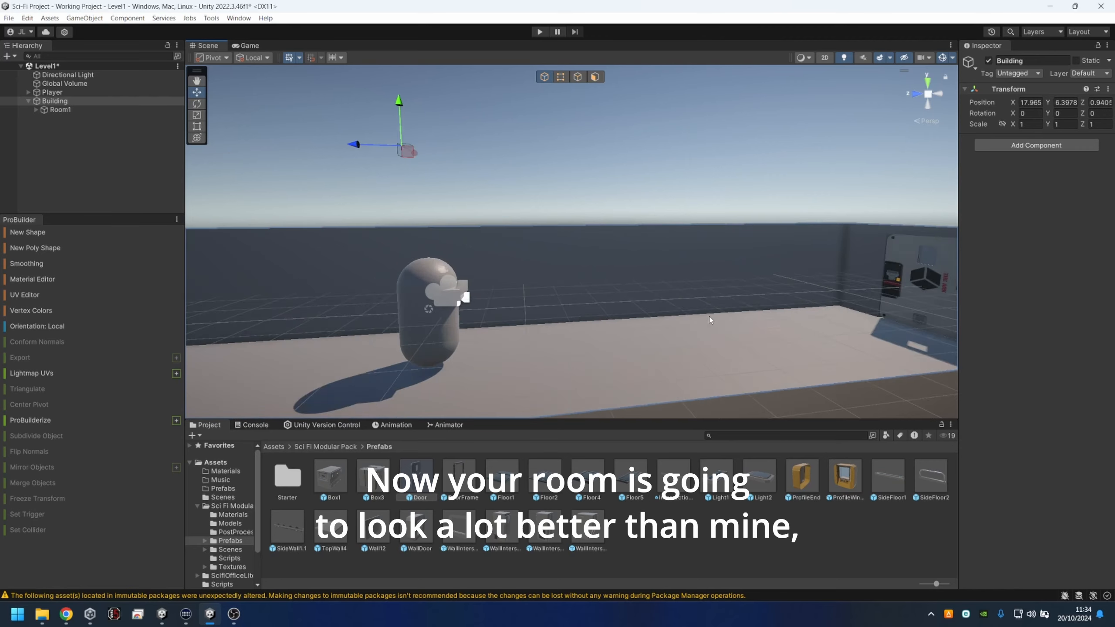
# Select the Door object at the far end of Room1 and bring it into clear view in the scene.
pyautogui.moveTo(599, 309); pyautogui.dragTo(417, 251, button='middle')
pyautogui.scroll(10, 418, 251)
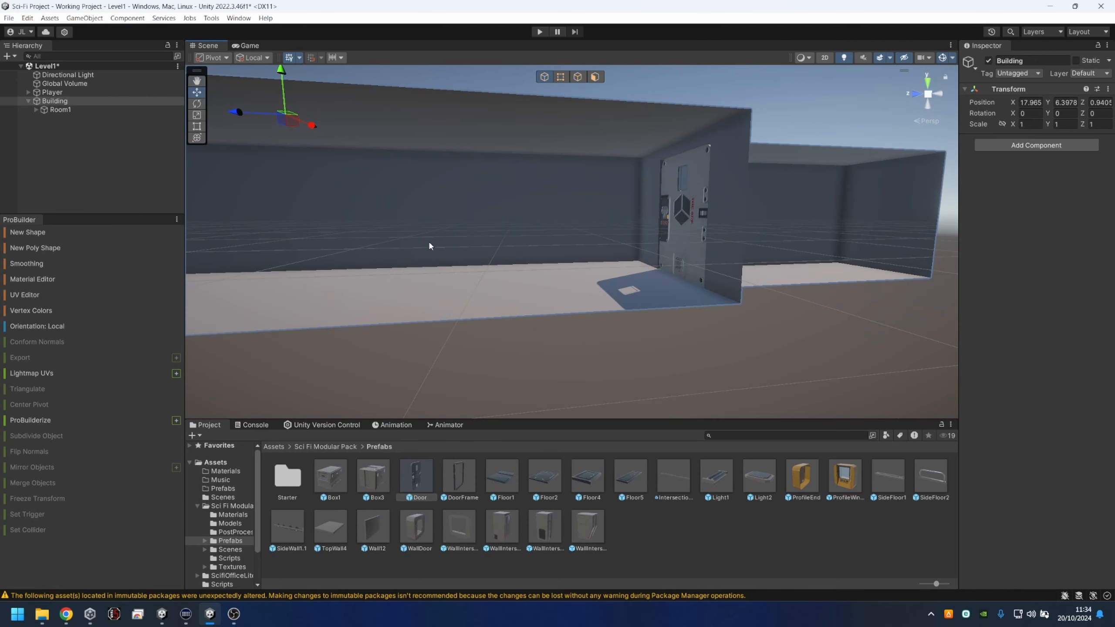
pyautogui.moveTo(696, 330); pyautogui.dragTo(809, 349, button='right')
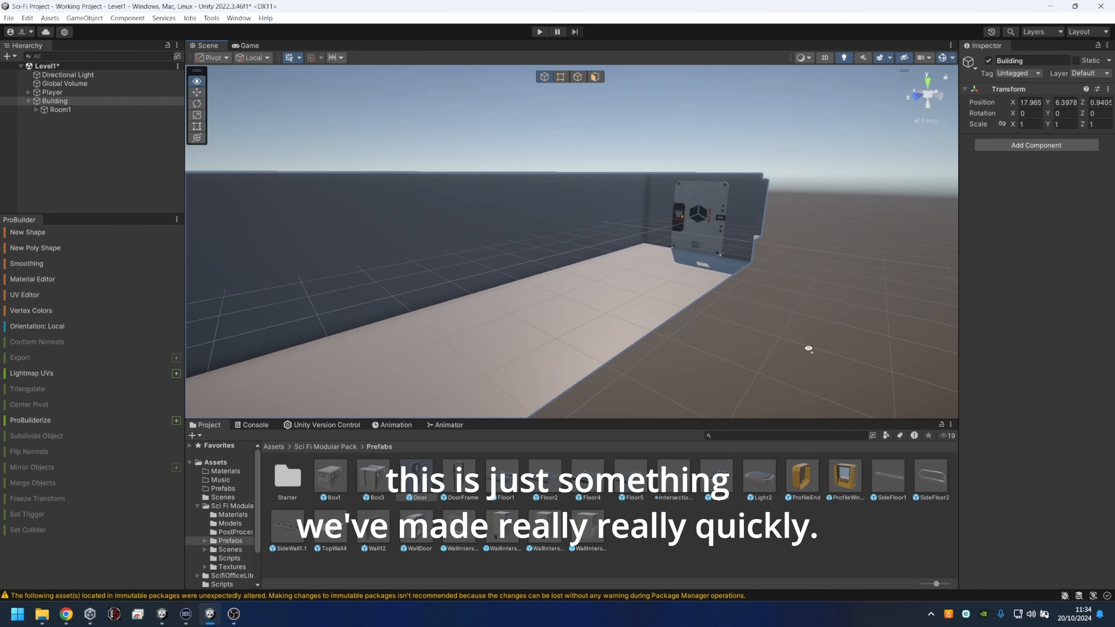
pyautogui.moveTo(698, 336); pyautogui.dragTo(866, 322, button='middle')
pyautogui.scroll(-8, 866, 322)
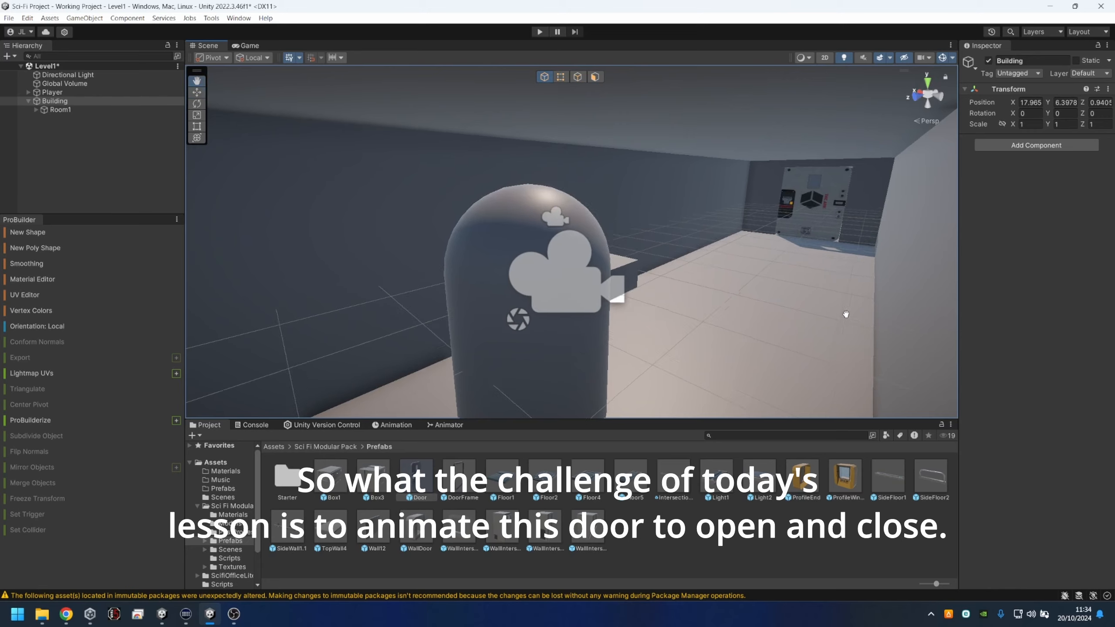
pyautogui.click(683, 252)
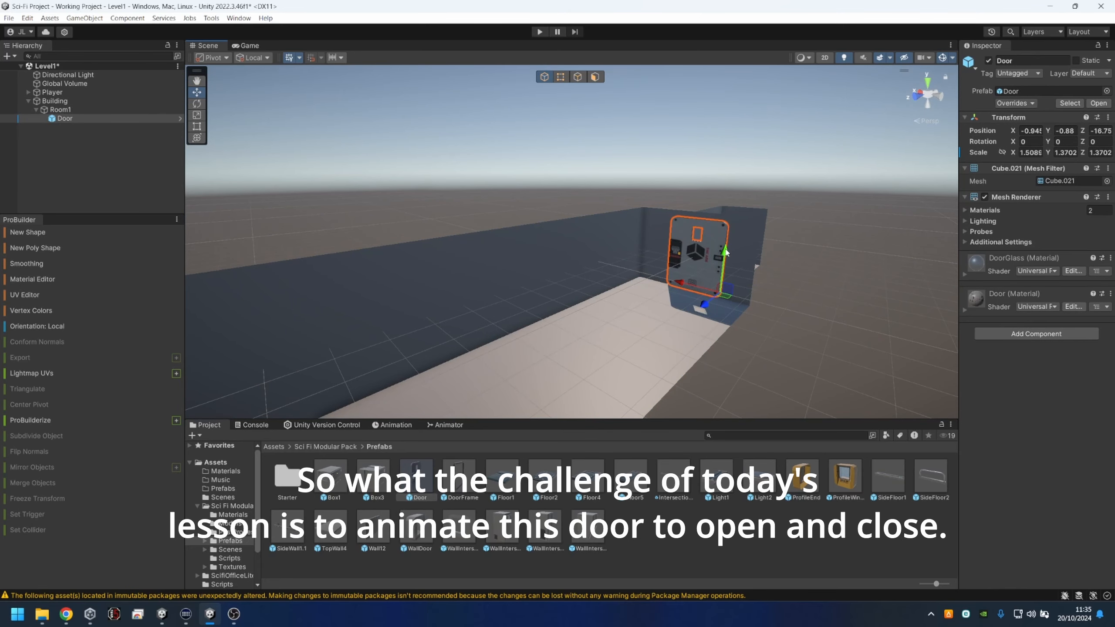
pyautogui.moveTo(730, 255)
pyautogui.mouseDown()
pyautogui.moveTo(727, 165)
pyautogui.moveTo(727, 259)
pyautogui.mouseUp()
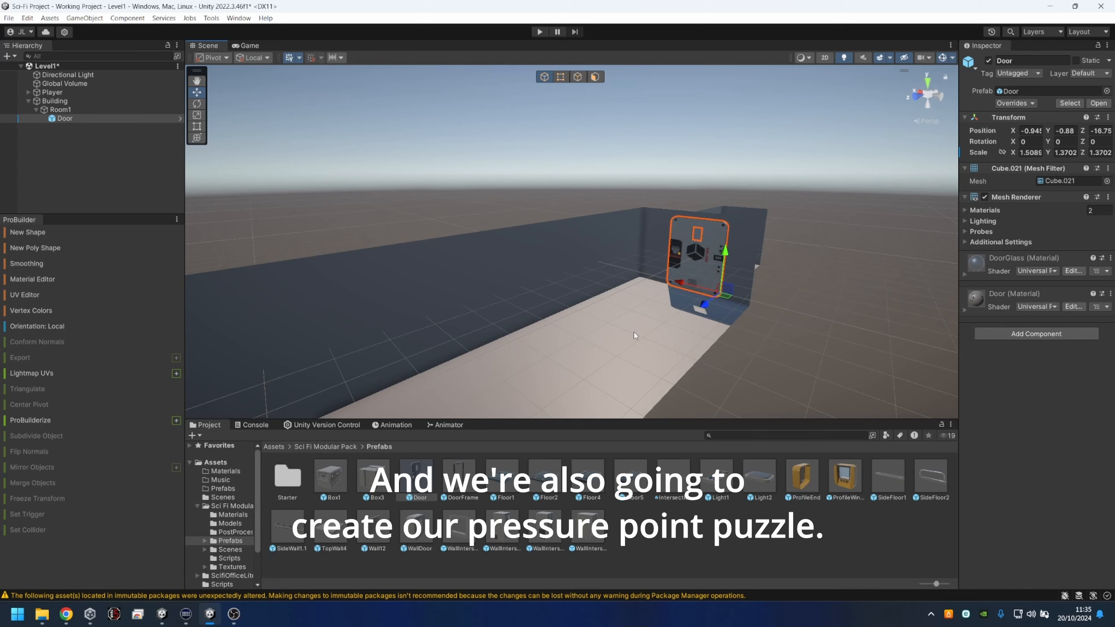
pyautogui.moveTo(634, 332); pyautogui.dragTo(564, 123, button='middle')
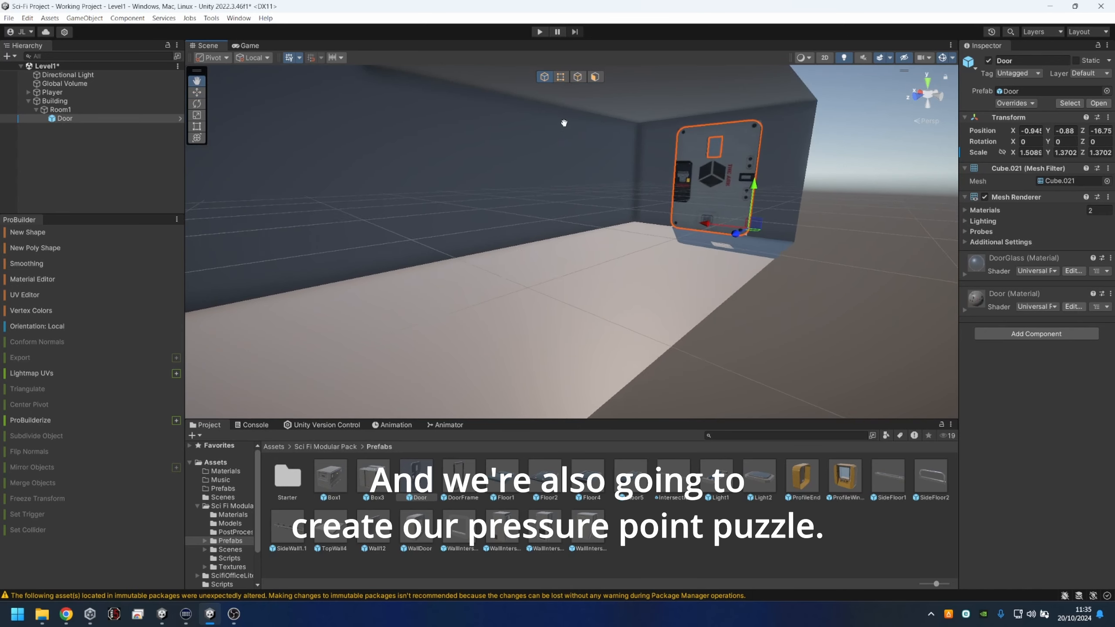
pyautogui.scroll(3, 582, 161)
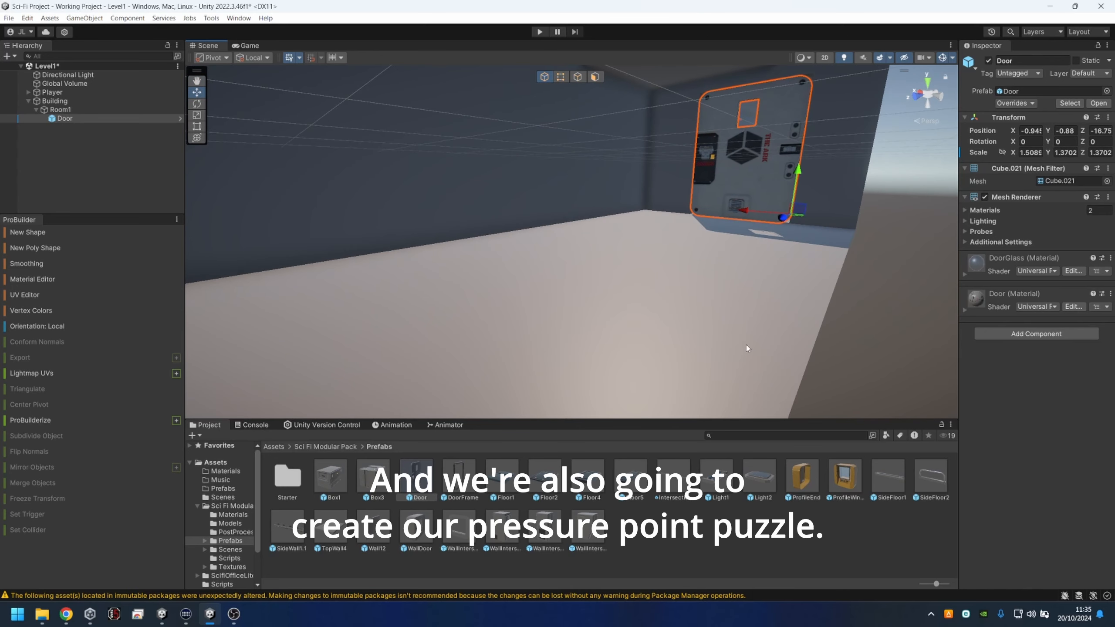
pyautogui.moveTo(662, 301); pyautogui.dragTo(721, 347, button='middle')
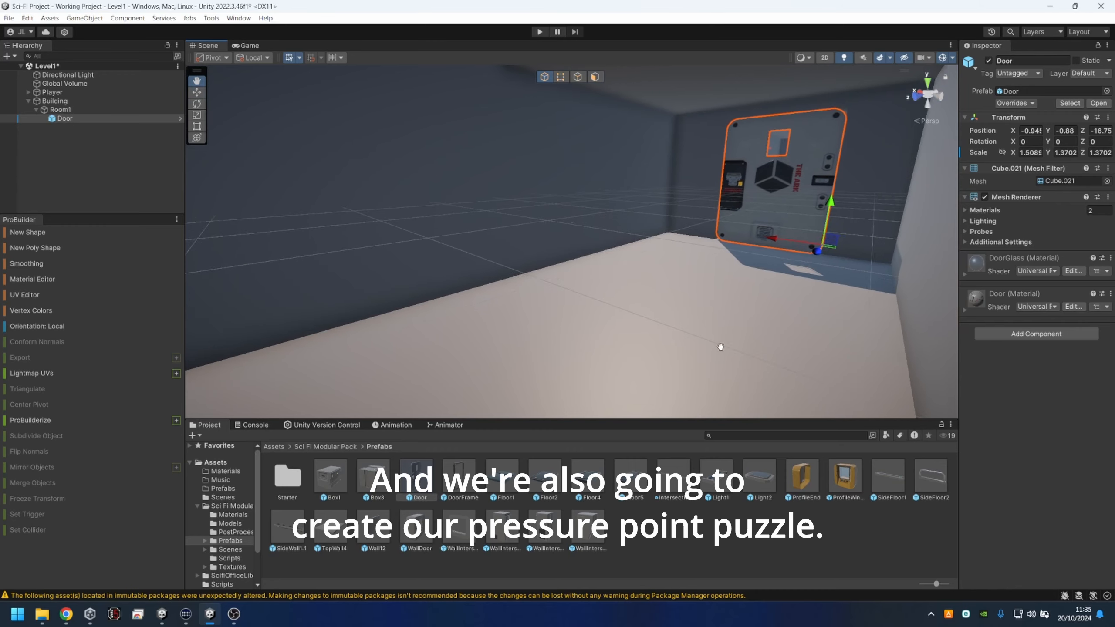
pyautogui.moveTo(721, 347); pyautogui.dragTo(744, 303, button='right')
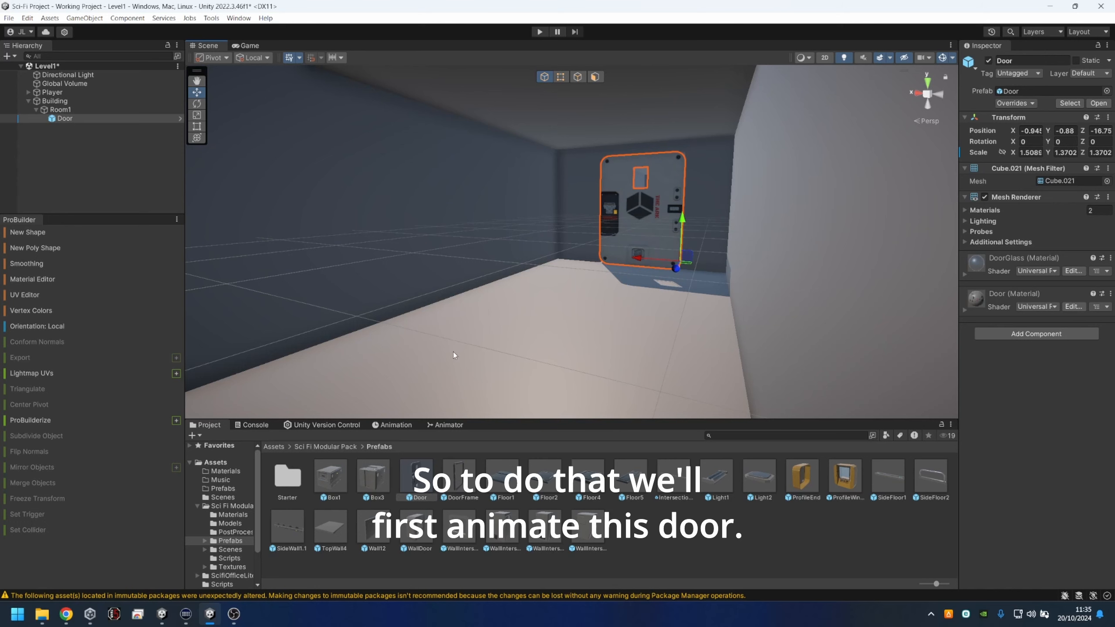
# Show the Animation window for the selected door and enlarge the Hierarchy's height.
pyautogui.click(381, 425)
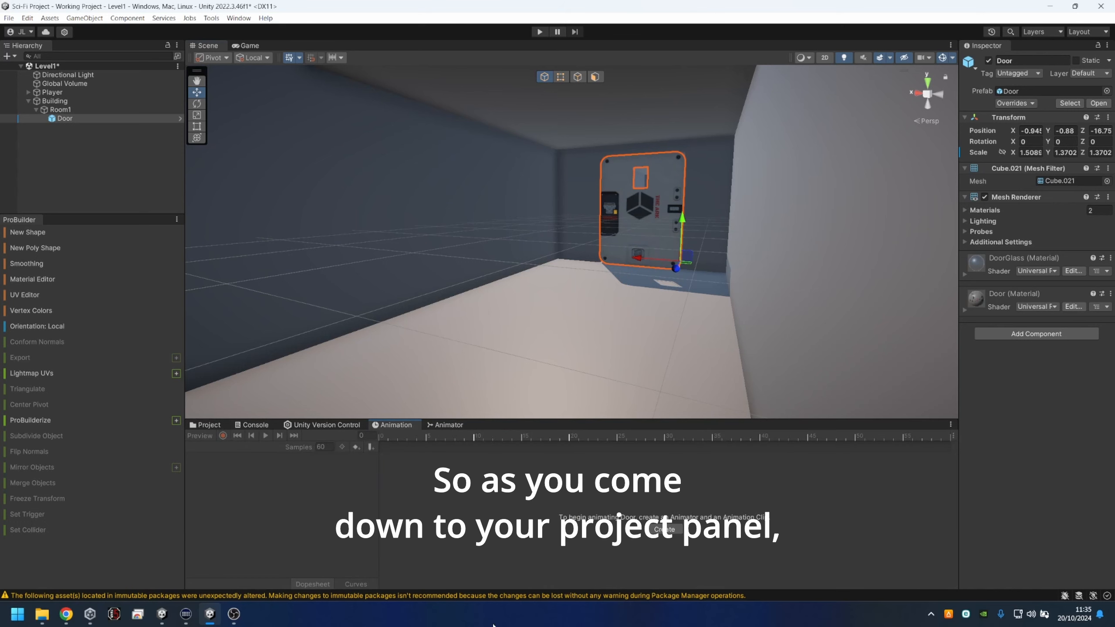
pyautogui.moveTo(130, 215); pyautogui.dragTo(131, 351)
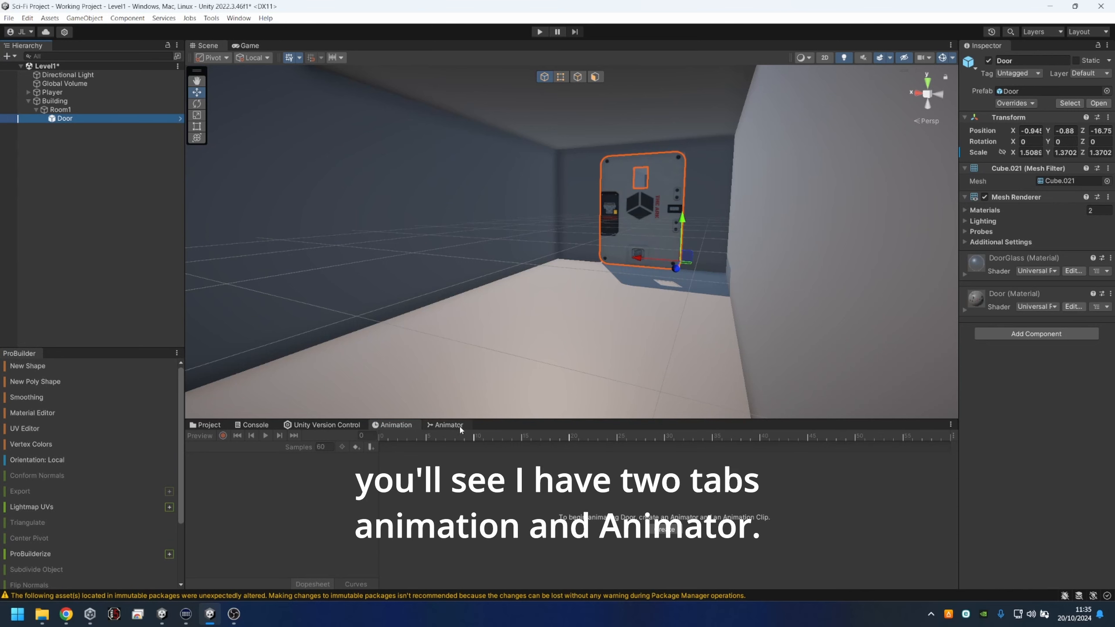
pyautogui.click(238, 18)
pyautogui.moveTo(286, 199)
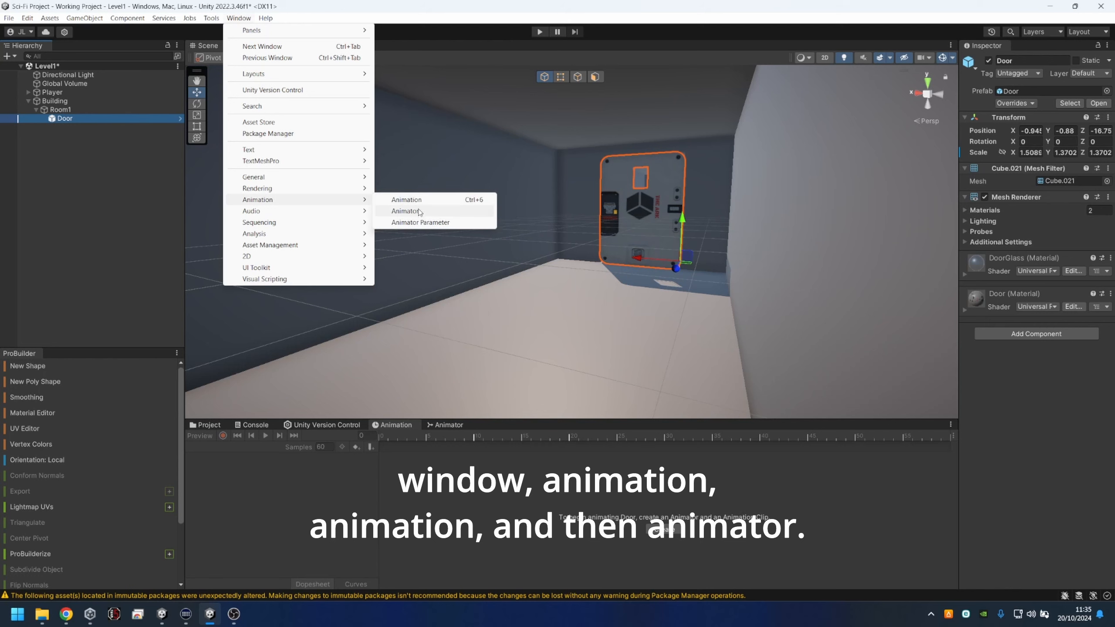
pyautogui.click(540, 531)
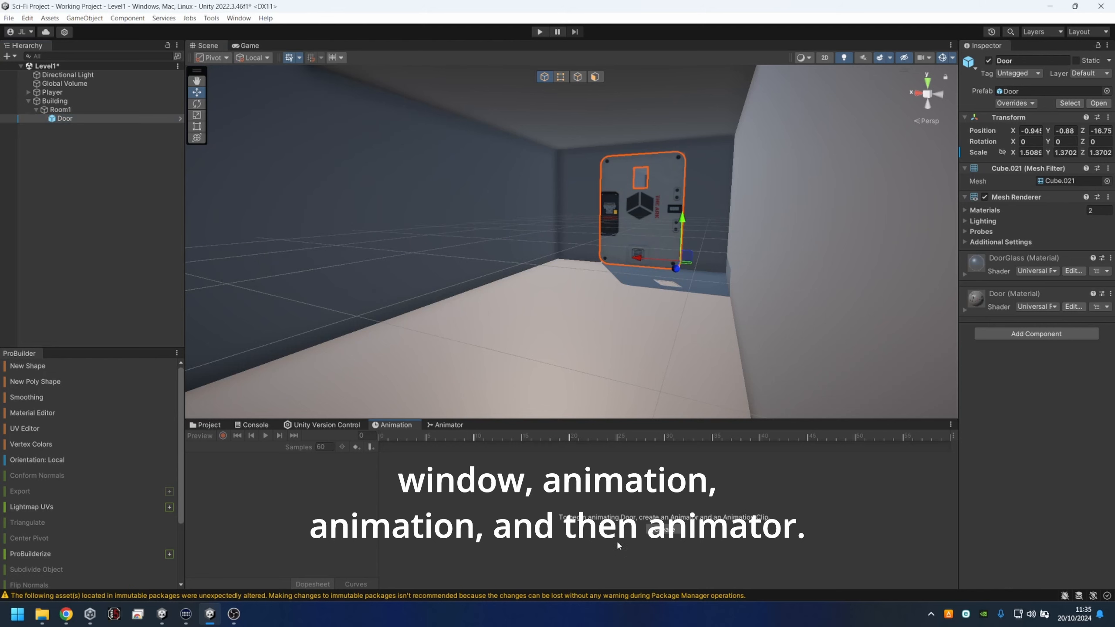
# Start a new animation clip for the Door and create a folder named Animations inside Assets as its save location.
pyautogui.click(64, 118)
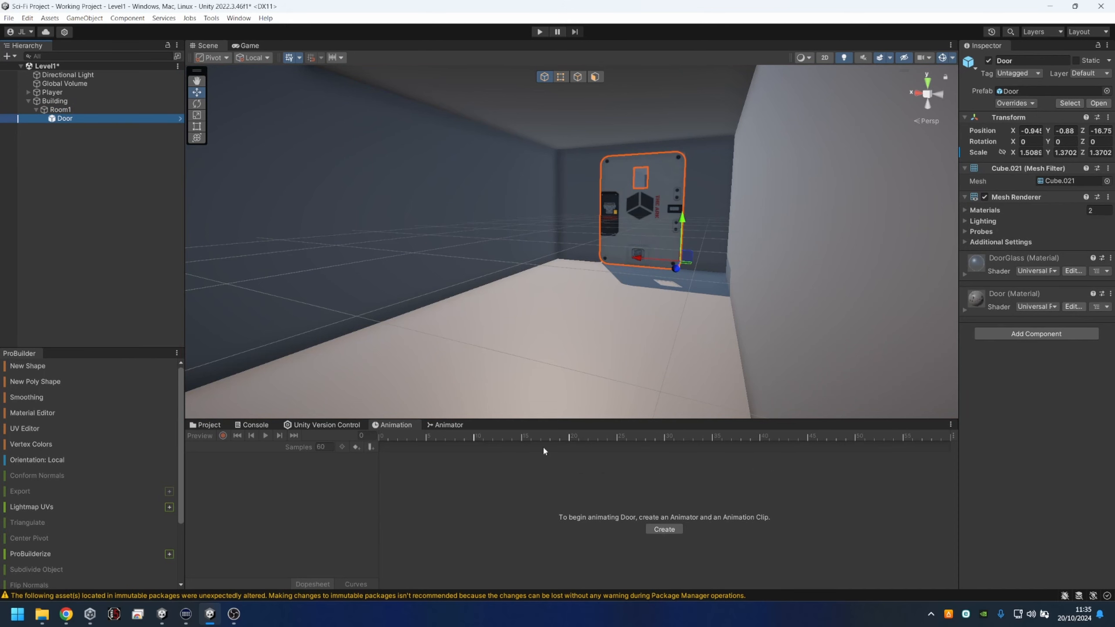
pyautogui.click(680, 529)
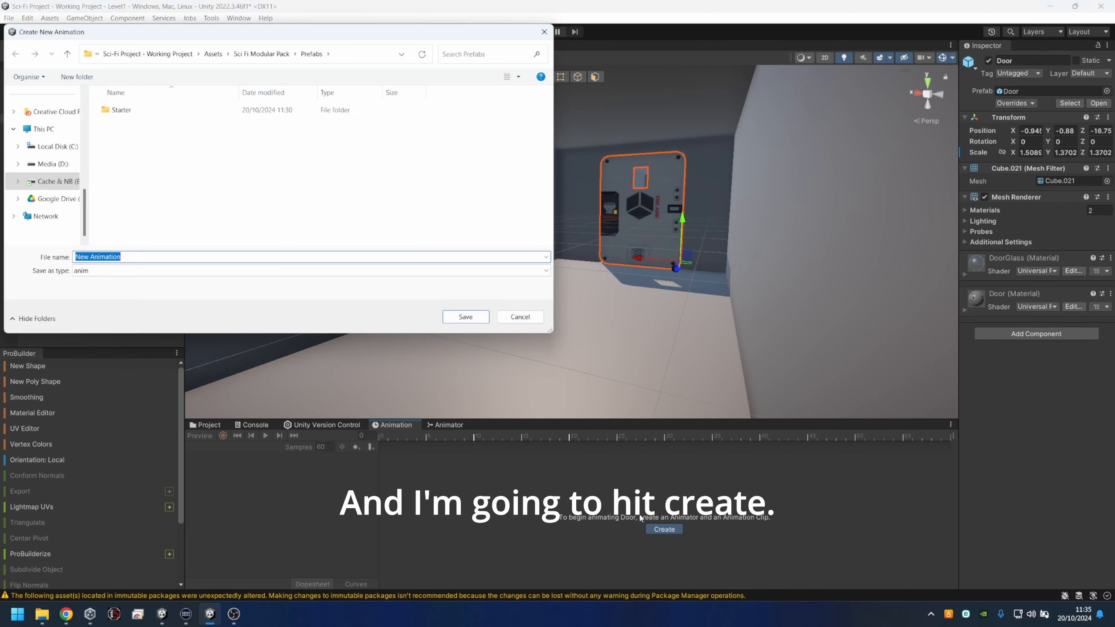
pyautogui.click(213, 57)
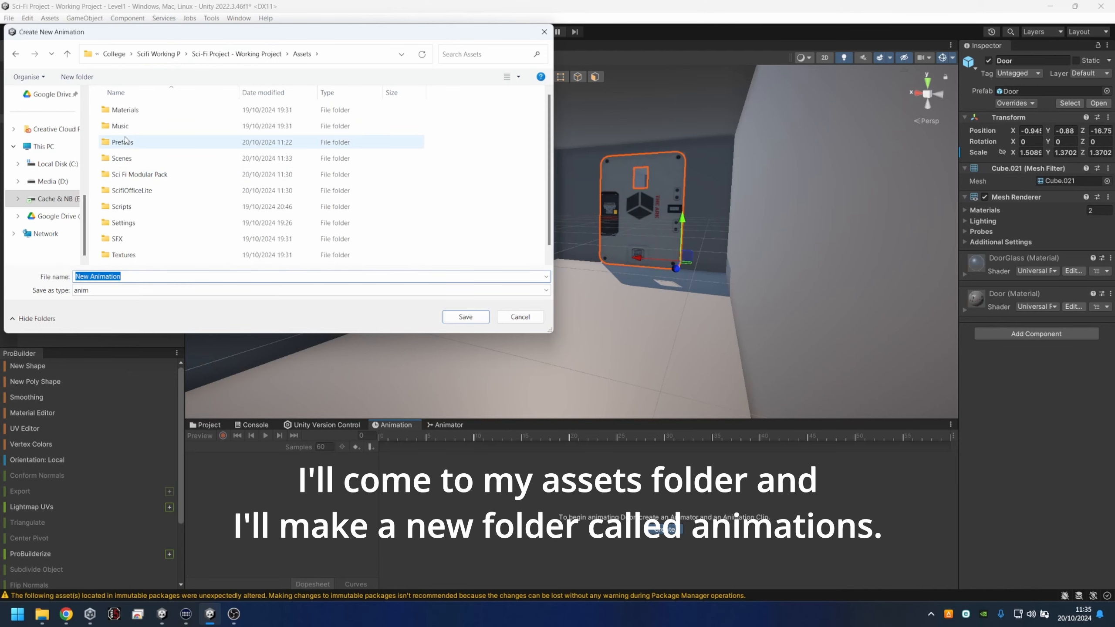
pyautogui.click(81, 82)
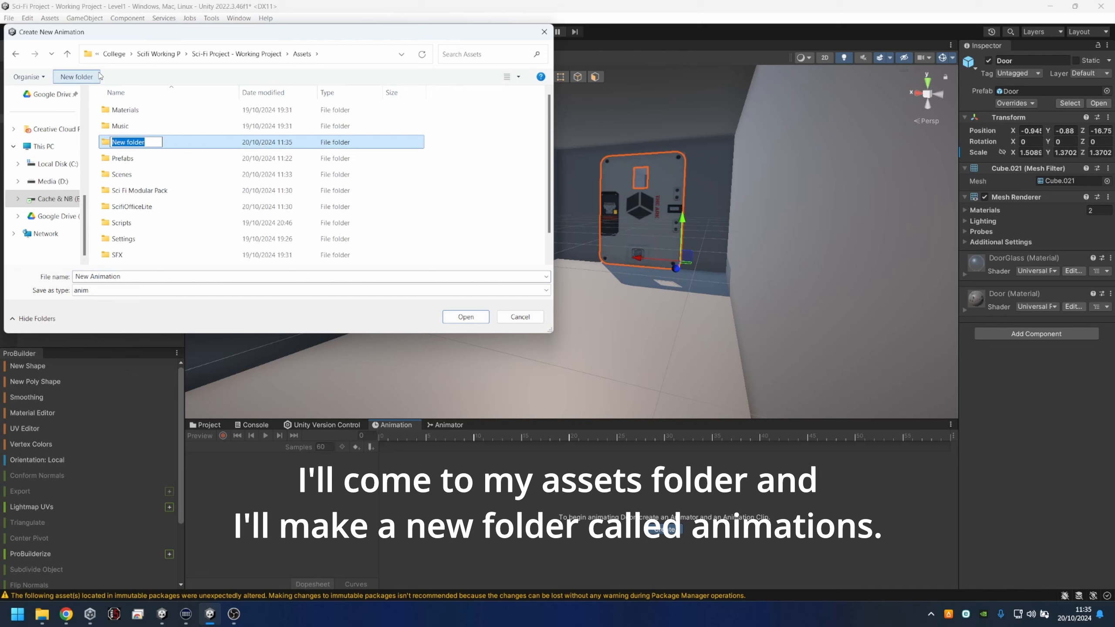
pyautogui.write('Animations')
pyautogui.press('Return')
pyautogui.press('Return')
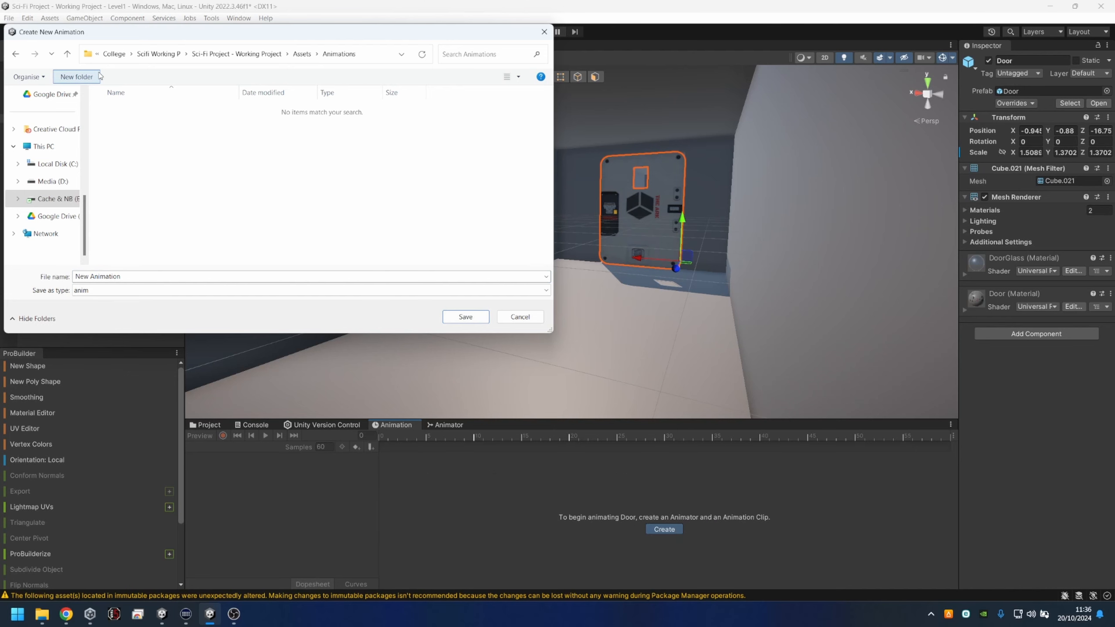
# Name the new animation clip Door_Anim and save it in the Animations folder.
pyautogui.click(254, 275)
pyautogui.press('capslock')
pyautogui.write('D')
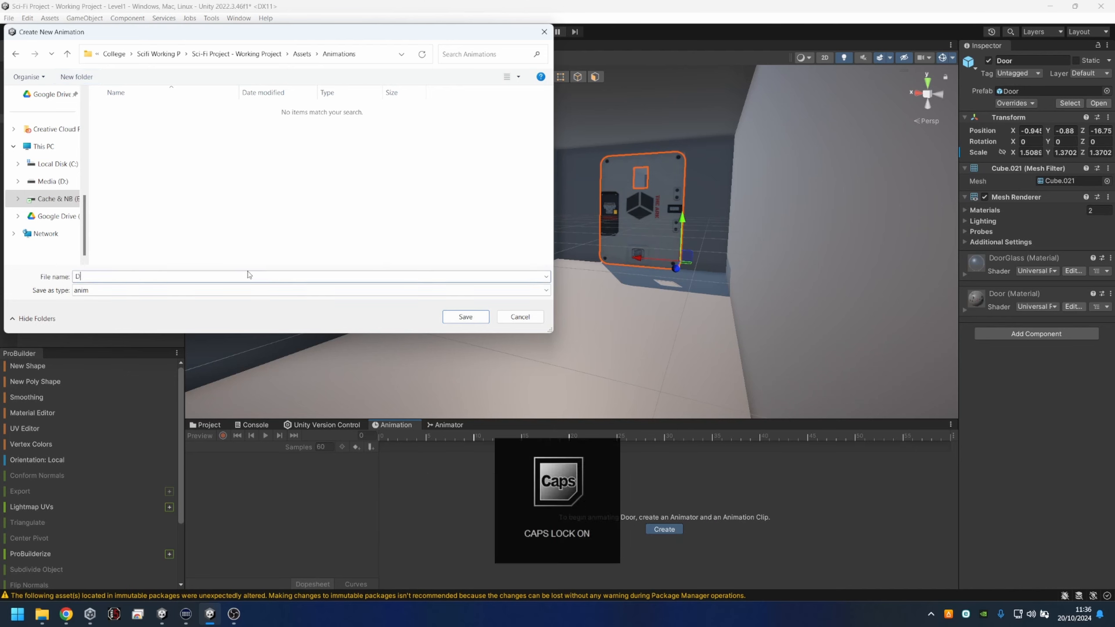
pyautogui.press('capslock')
pyautogui.write('oor_')
pyautogui.press('capslock')
pyautogui.write('A')
pyautogui.press('capslock')
pyautogui.write('nim')
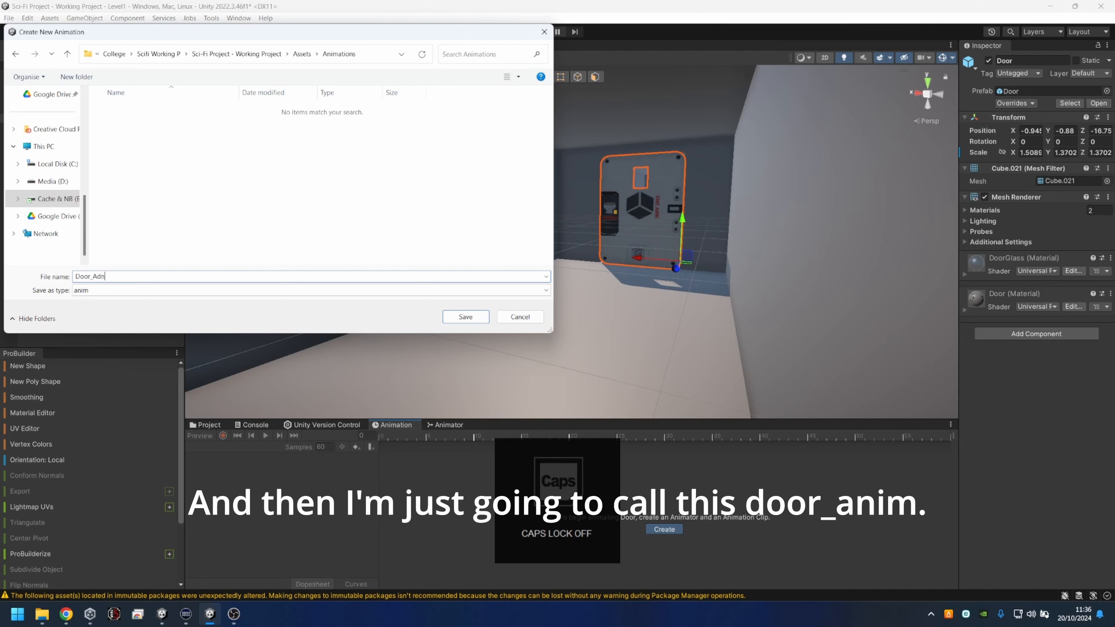
pyautogui.press('BackSpace')
pyautogui.press('BackSpace')
pyautogui.press('BackSpace')
pyautogui.write('nim')
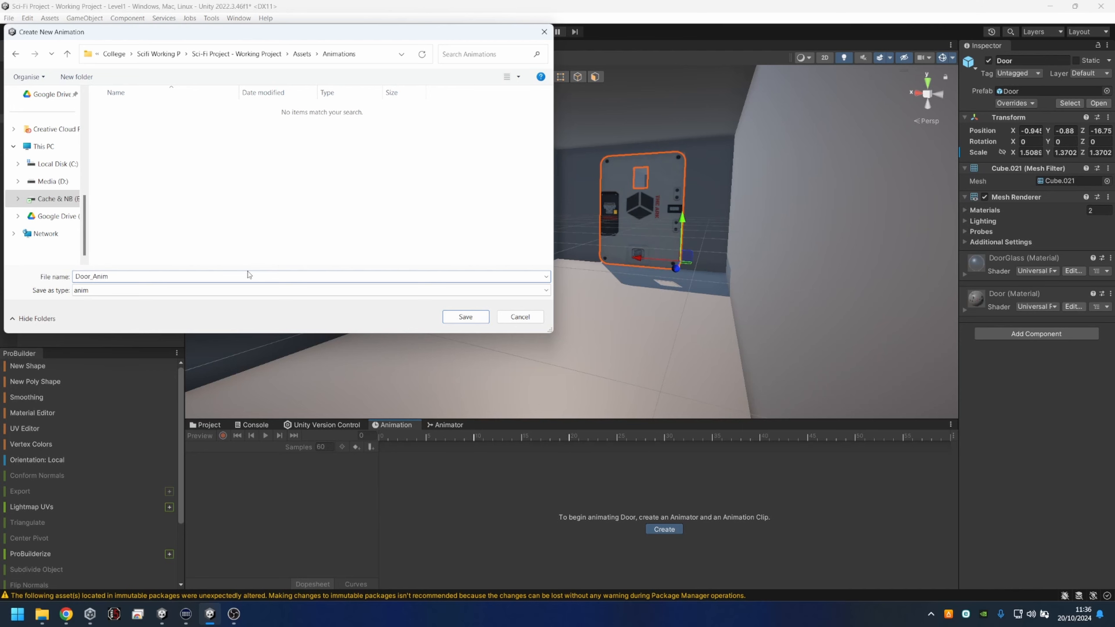
pyautogui.press('Return')
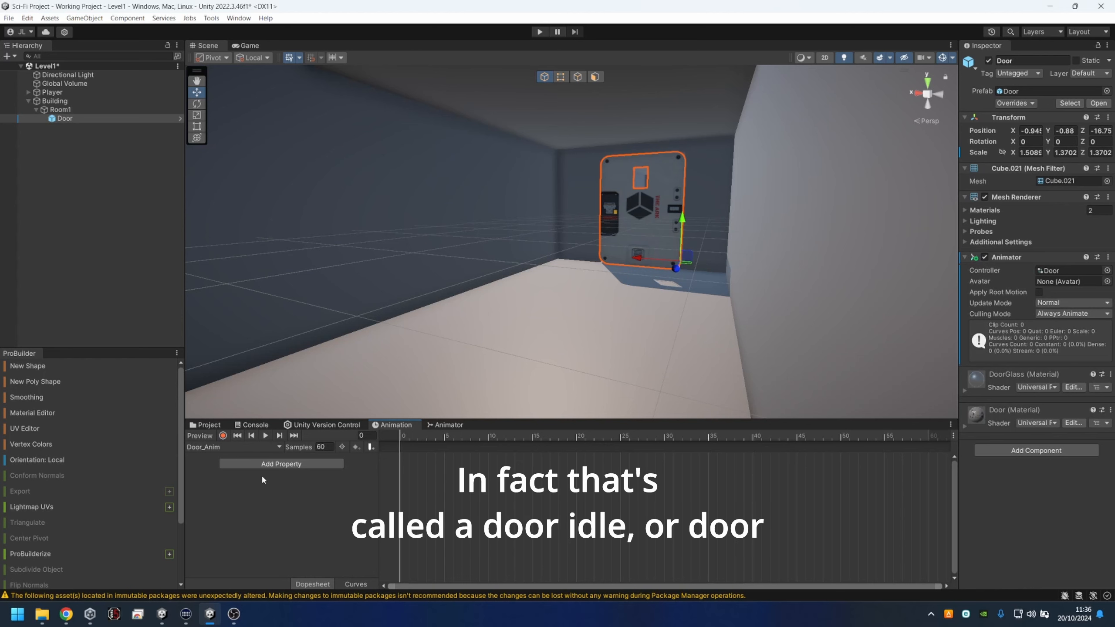
# Open the Animations folder under Assets in the project files.
pyautogui.click(205, 425)
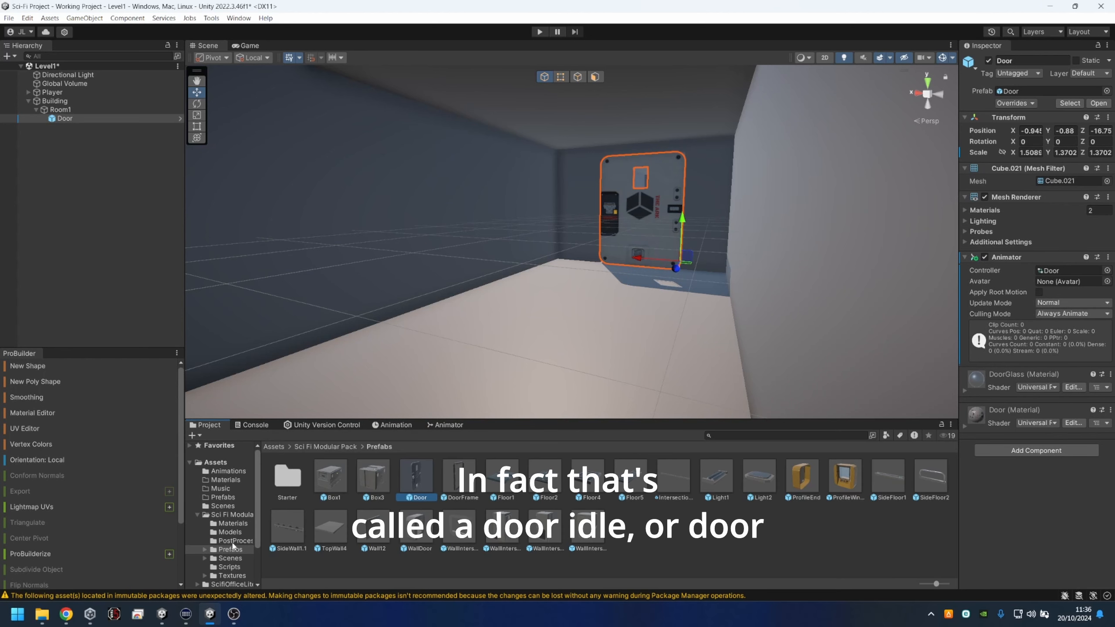
pyautogui.click(215, 464)
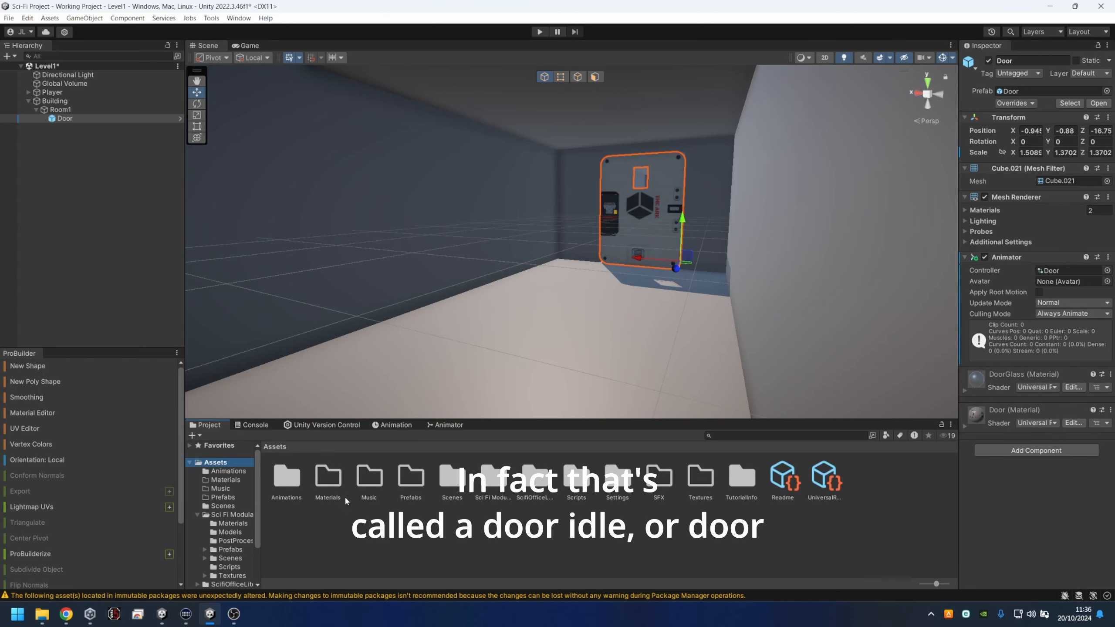
pyautogui.doubleClick(286, 476)
pyautogui.click(287, 476)
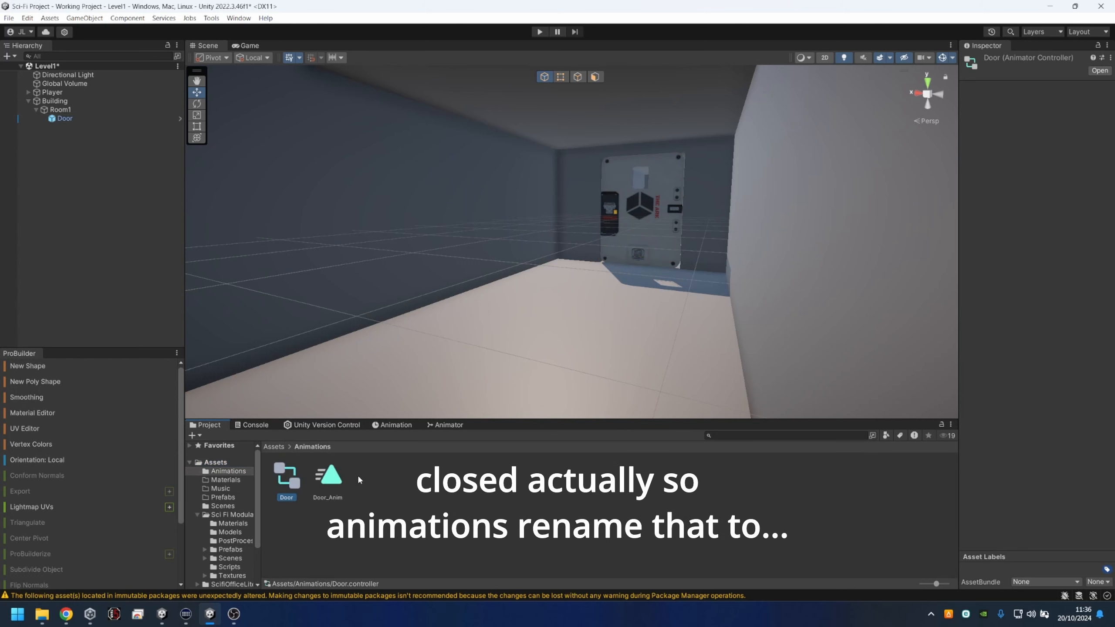
pyautogui.click(322, 479)
pyautogui.click(277, 482)
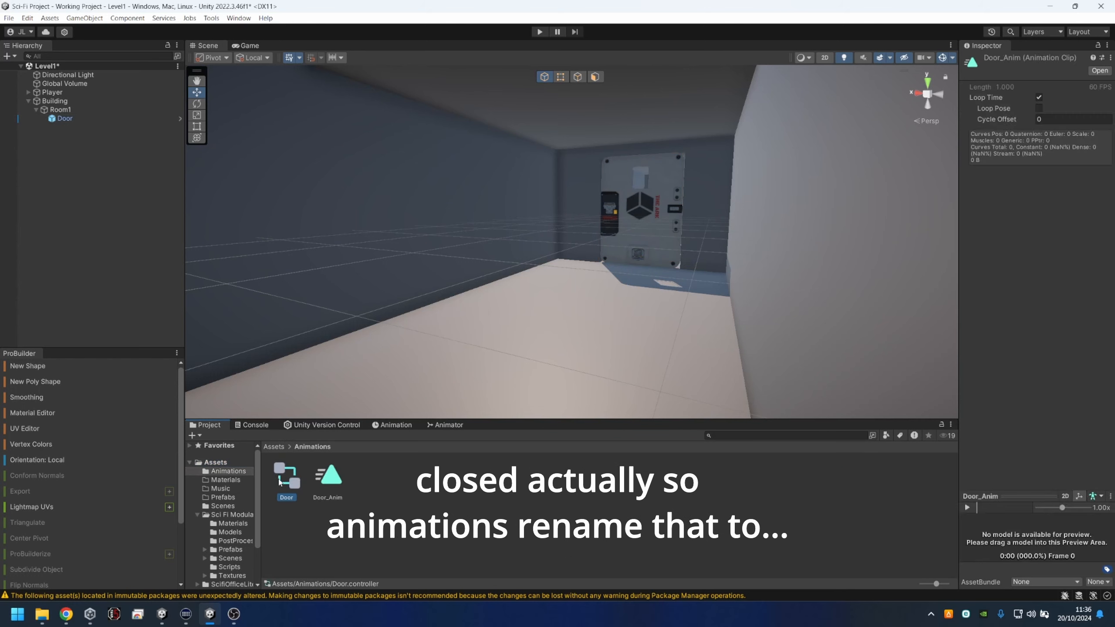
pyautogui.click(290, 498)
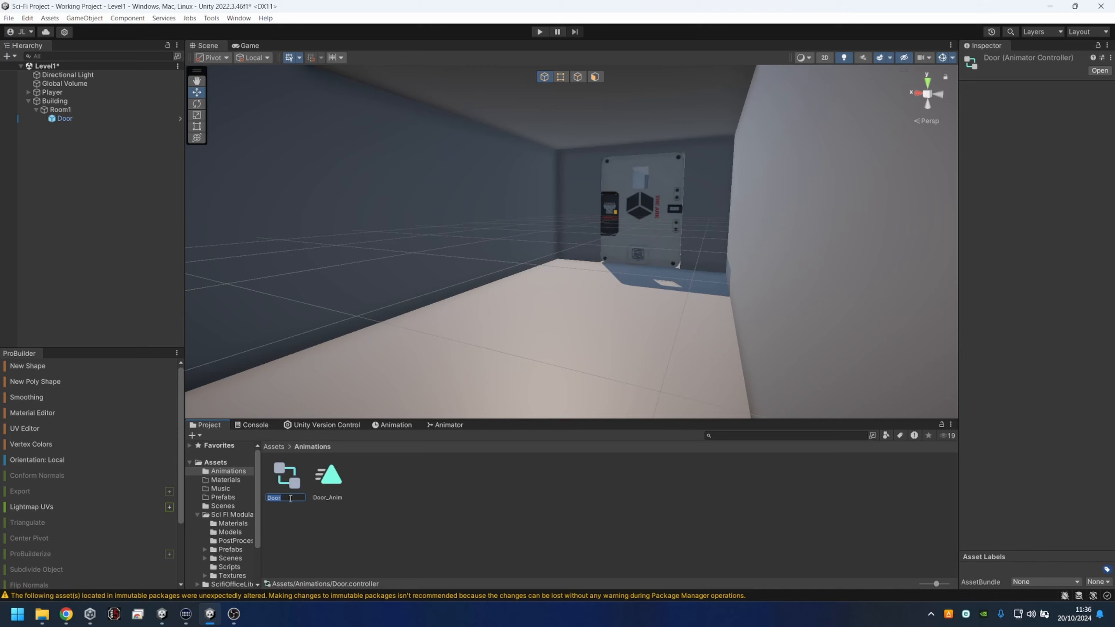
pyautogui.press('Return')
# Rename the Door_Anim animation clip to DoorClosed_Anim.
pyautogui.click(326, 486)
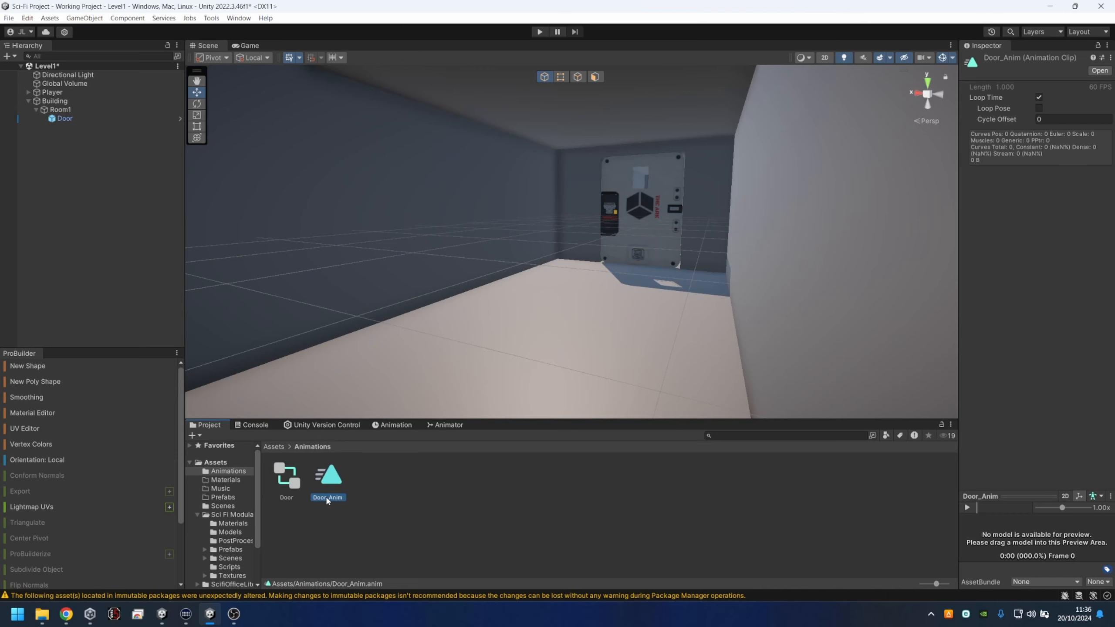
pyautogui.click(327, 498)
pyautogui.press('capslock')
pyautogui.write('D')
pyautogui.press('capslock')
pyautogui.write('oorclos')
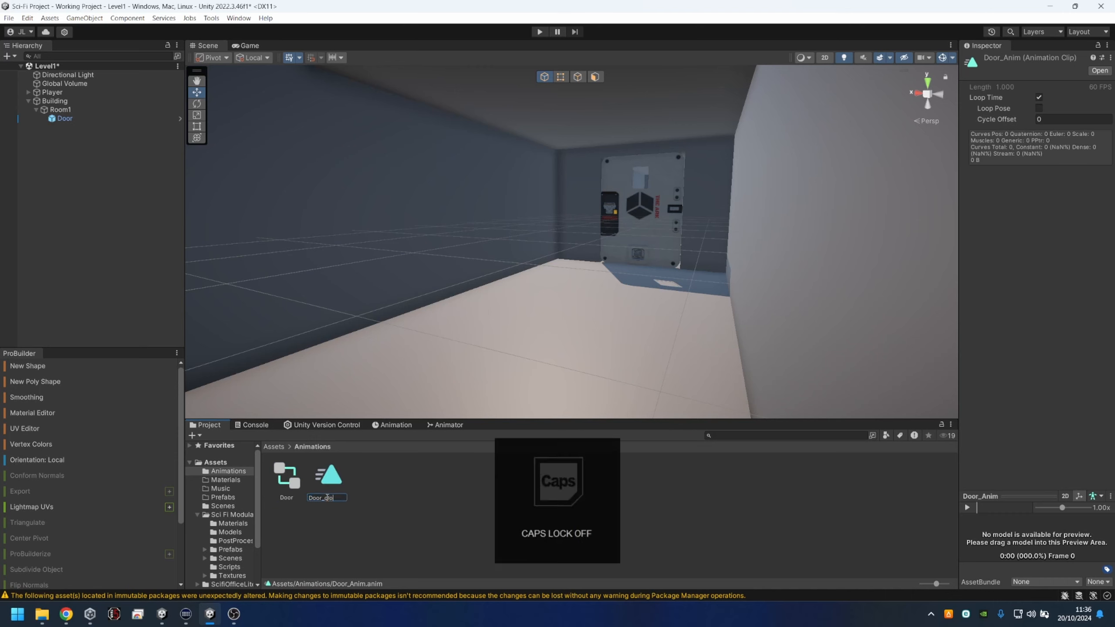
pyautogui.press('BackSpace')
pyautogui.press('BackSpace')
pyautogui.press('BackSpace')
pyautogui.press('BackSpace')
pyautogui.press('capslock')
pyautogui.write('C')
pyautogui.press('capslock')
pyautogui.write('losed_')
pyautogui.press('capslock')
pyautogui.write('A')
pyautogui.press('capslock')
pyautogui.write('nim')
pyautogui.press('Return')
pyautogui.click(438, 521)
# Search Windows for the Keyviz app and launch it.
pyautogui.press('super')
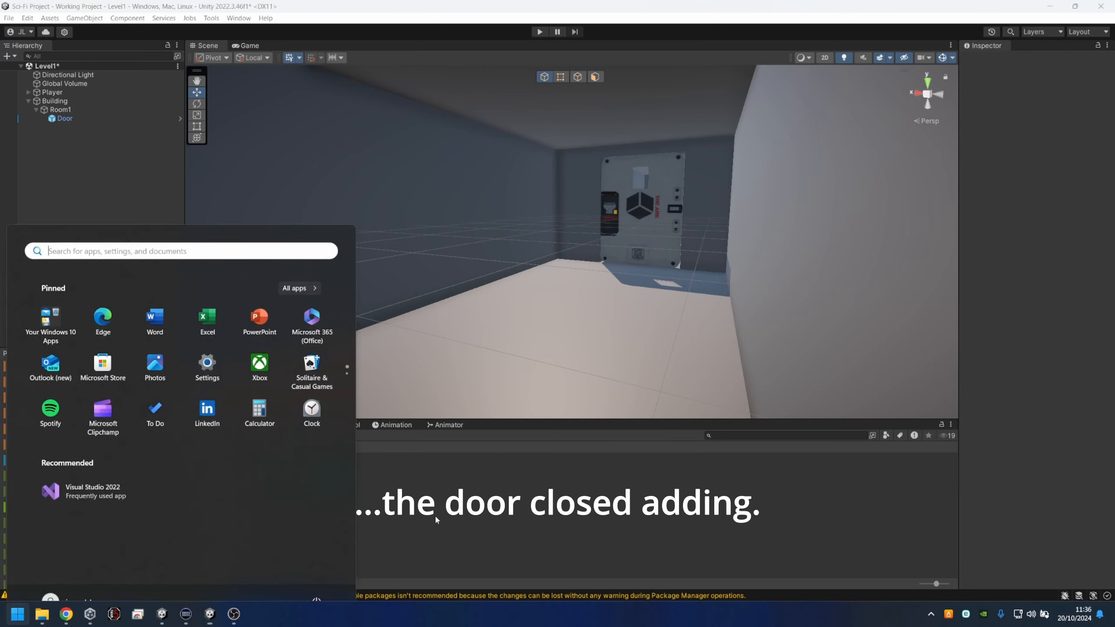
pyautogui.write('key')
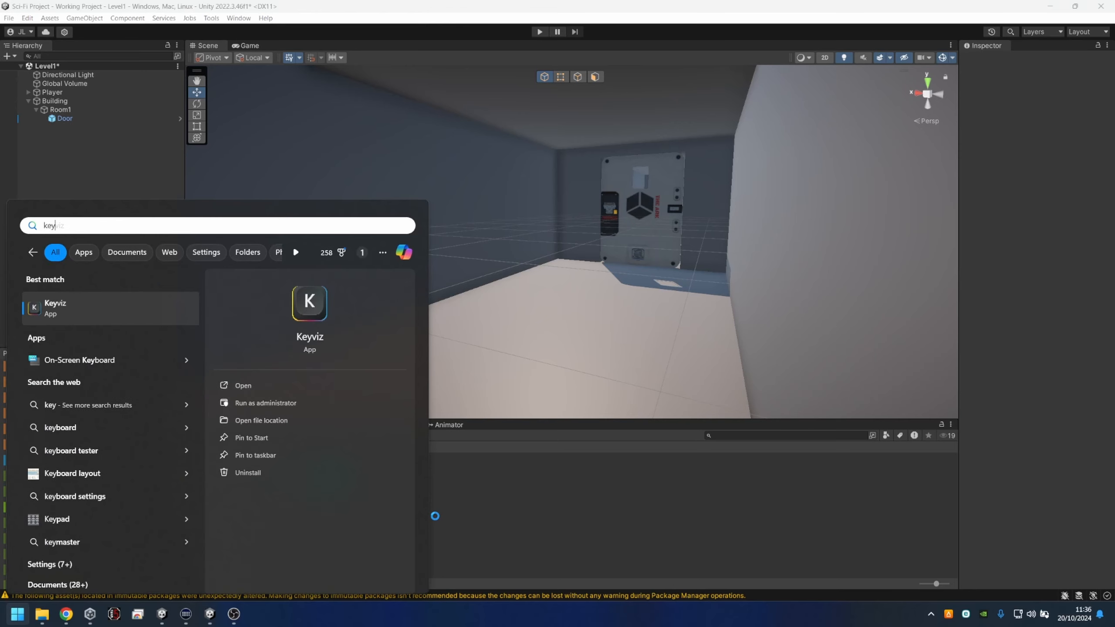
pyautogui.press('Return')
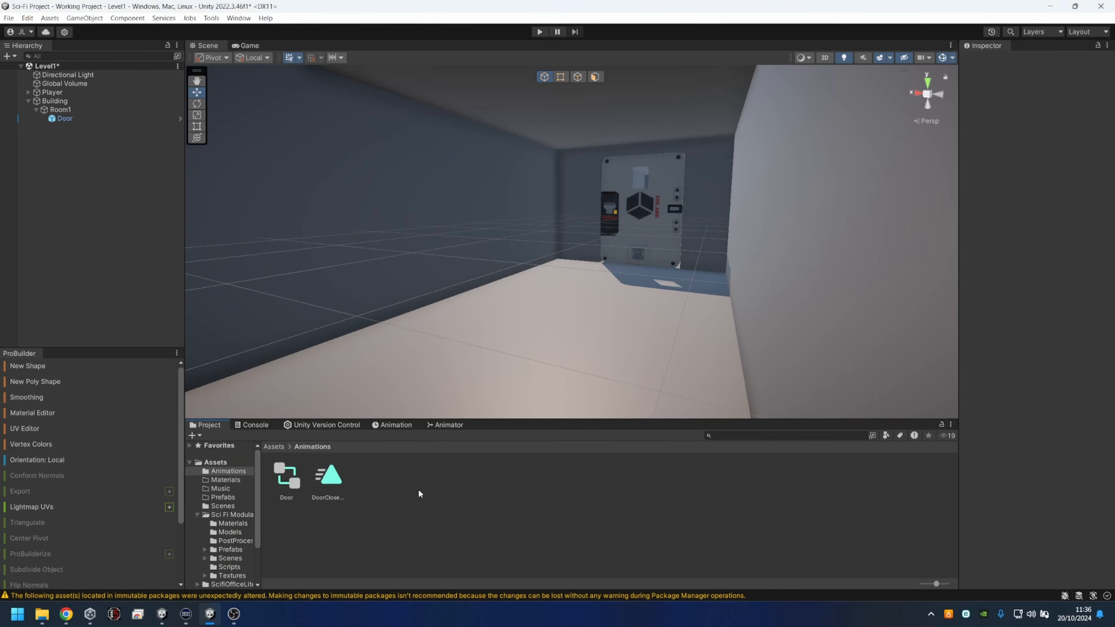
# Select the door in the scene, show its DoorClosed_Anim timeline and enlarge the Animation window's height.
pyautogui.click(610, 166)
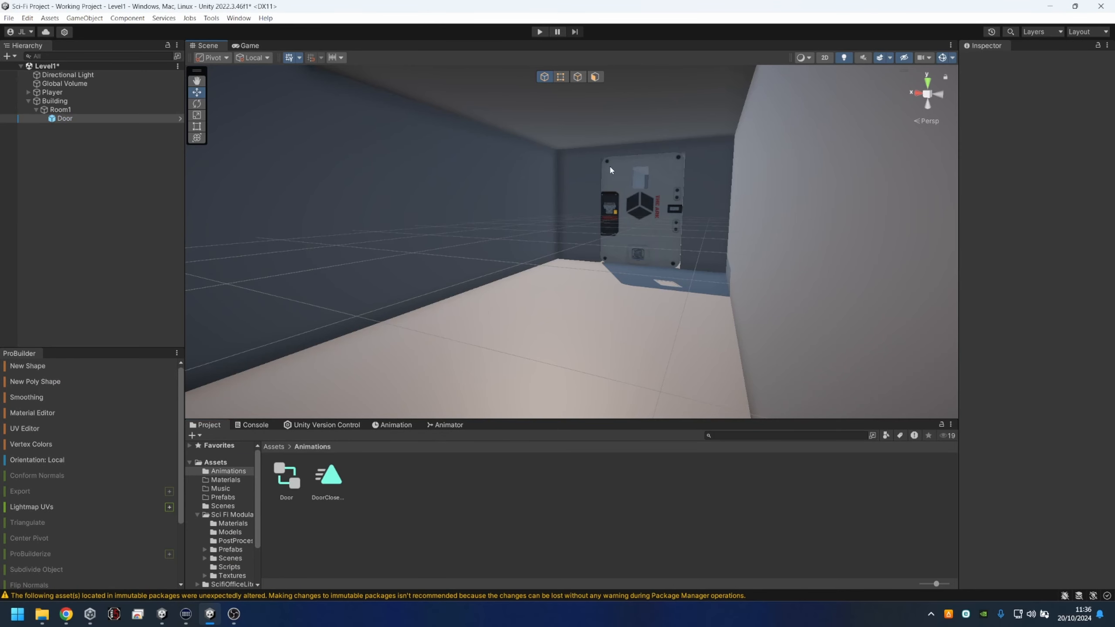
pyautogui.click(395, 424)
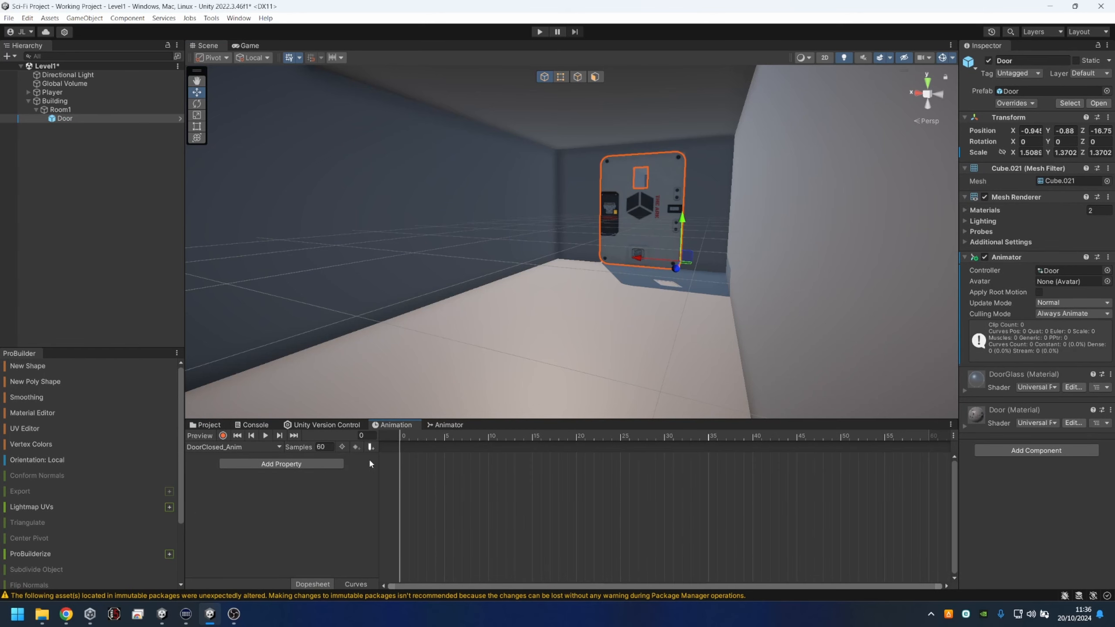
pyautogui.moveTo(405, 420); pyautogui.dragTo(405, 308)
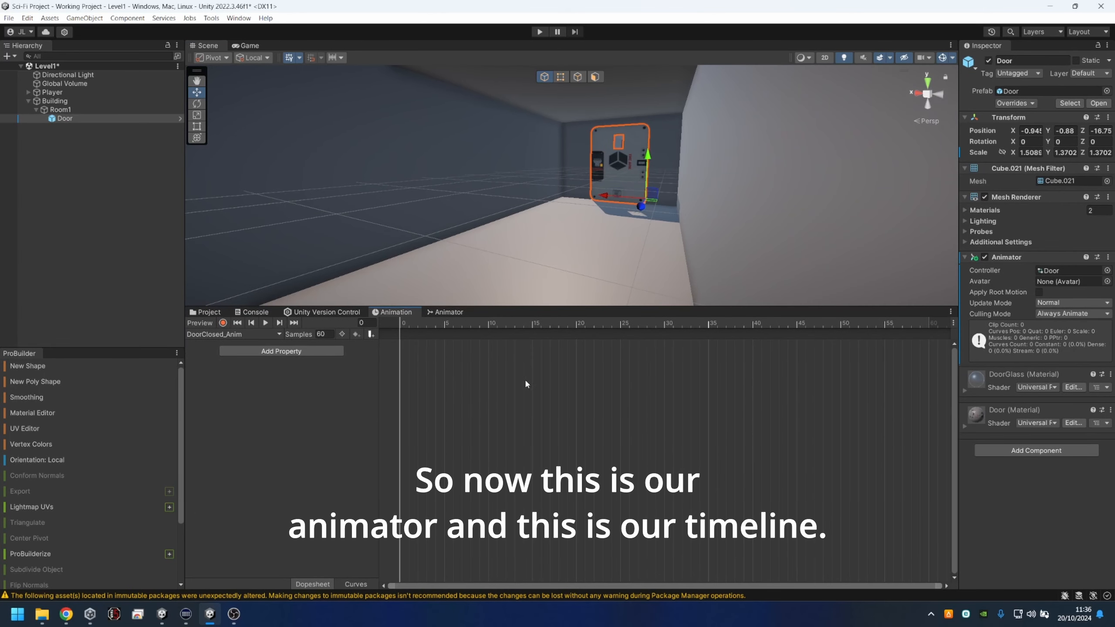
# Enlarge the Scene view and try raising the door along the Y axis to about 2.44, undoing the move.
pyautogui.moveTo(501, 308); pyautogui.dragTo(502, 340)
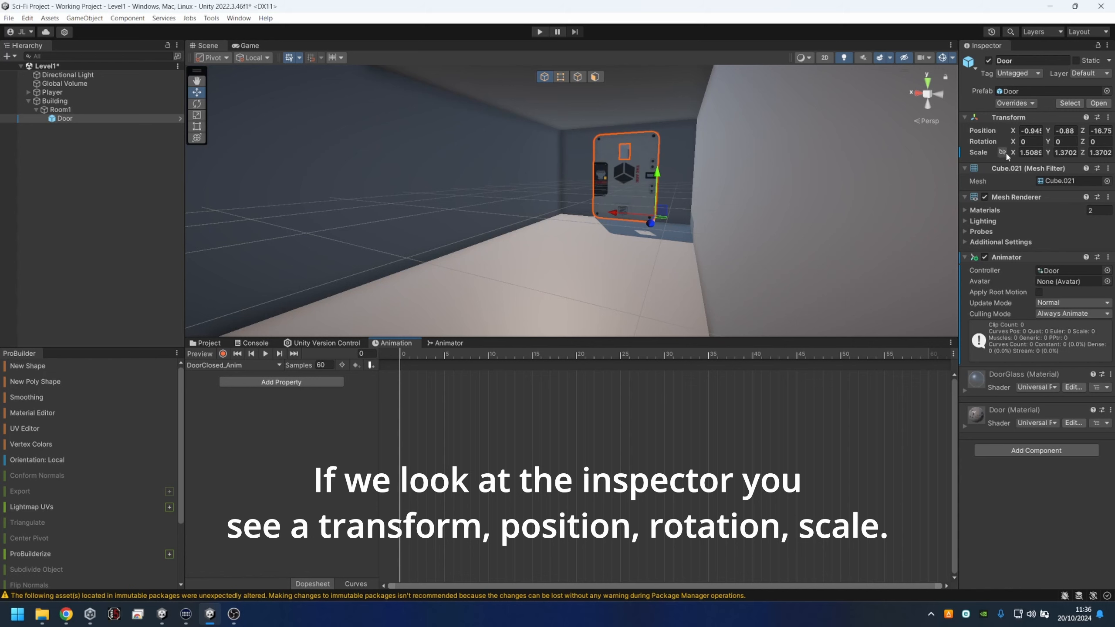
pyautogui.moveTo(656, 175); pyautogui.dragTo(628, 38)
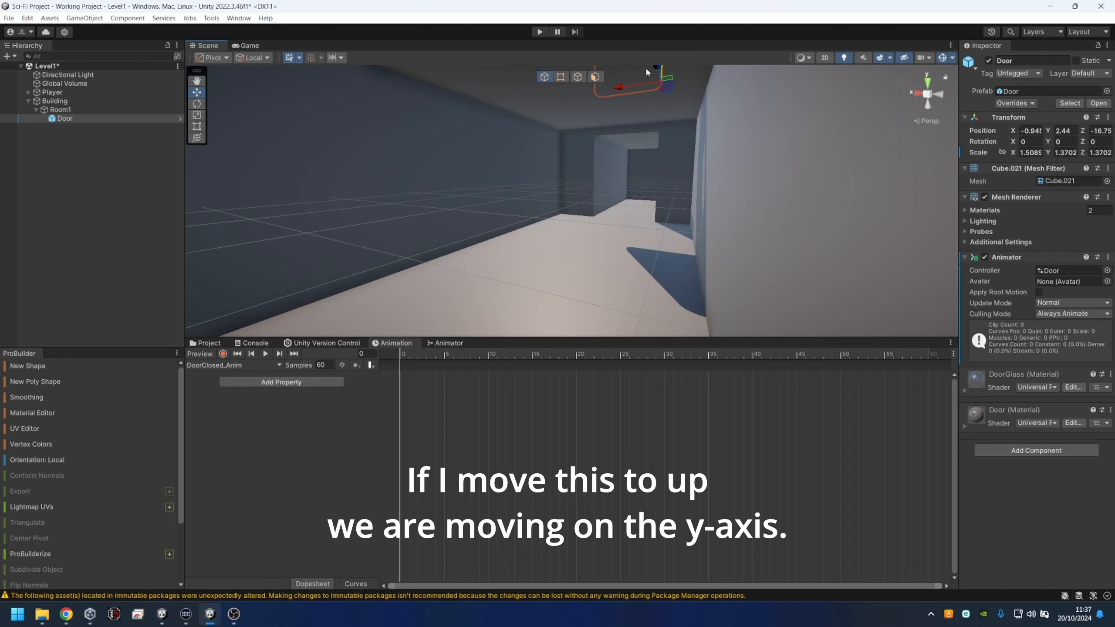
pyautogui.hotkey('ctrl', 'z')
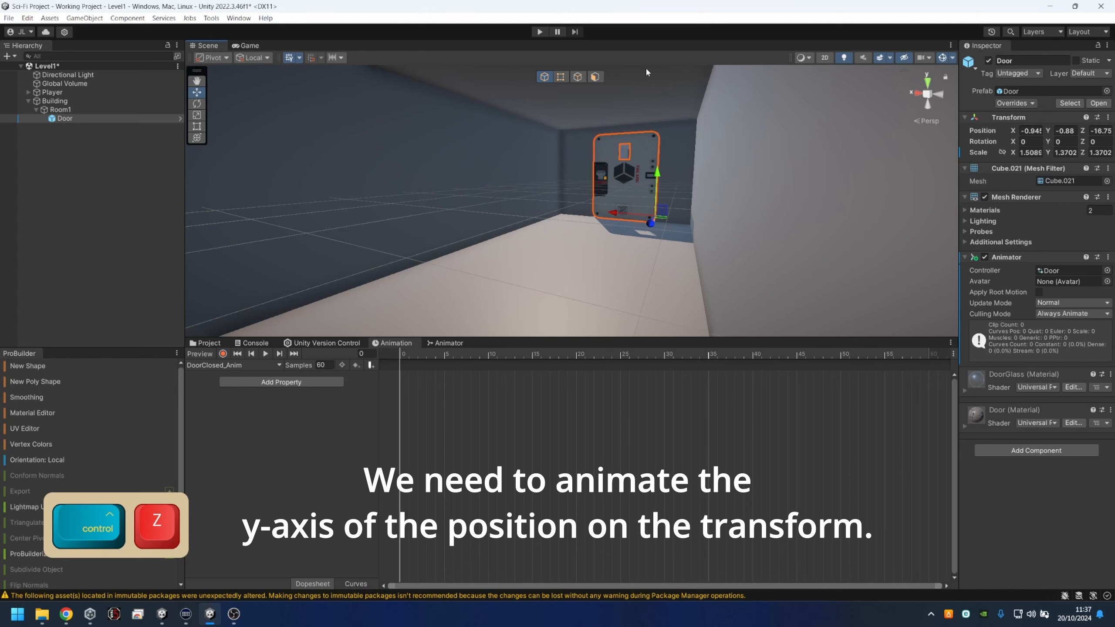
# Add the door's Transform Position property to DoorClosed_Anim and delete its end keyframes at frame 60.
pyautogui.click(309, 382)
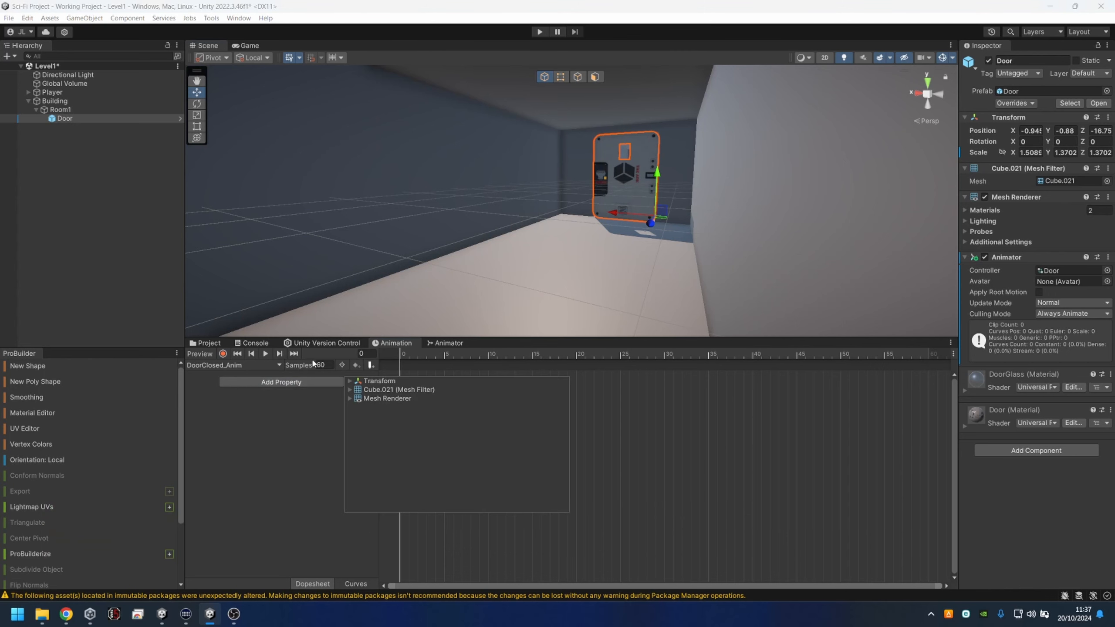
pyautogui.click(349, 381)
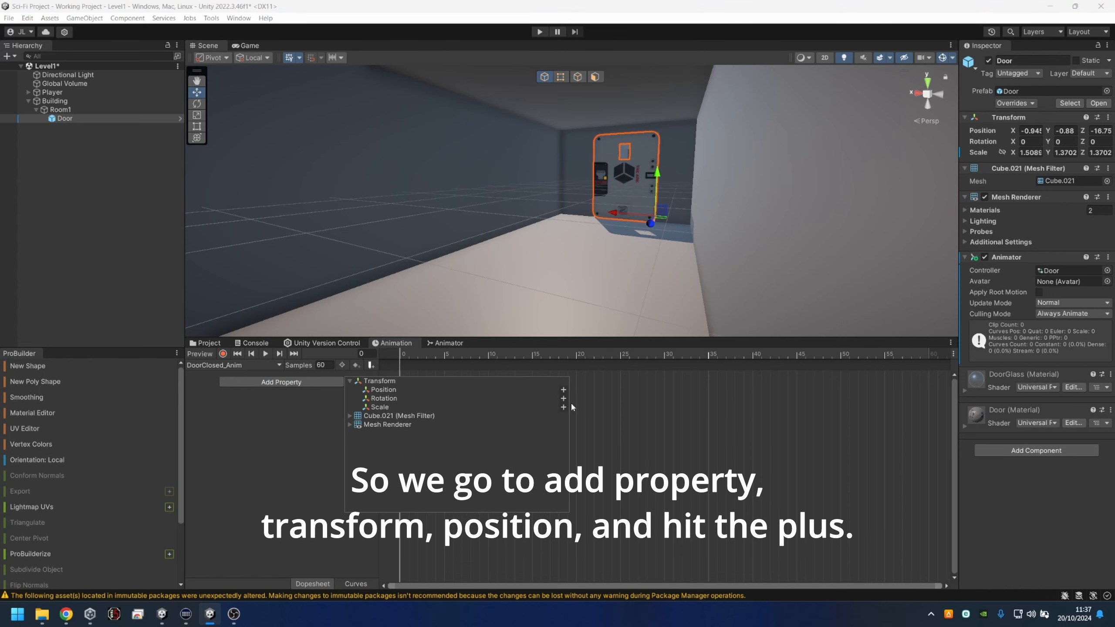
pyautogui.click(563, 389)
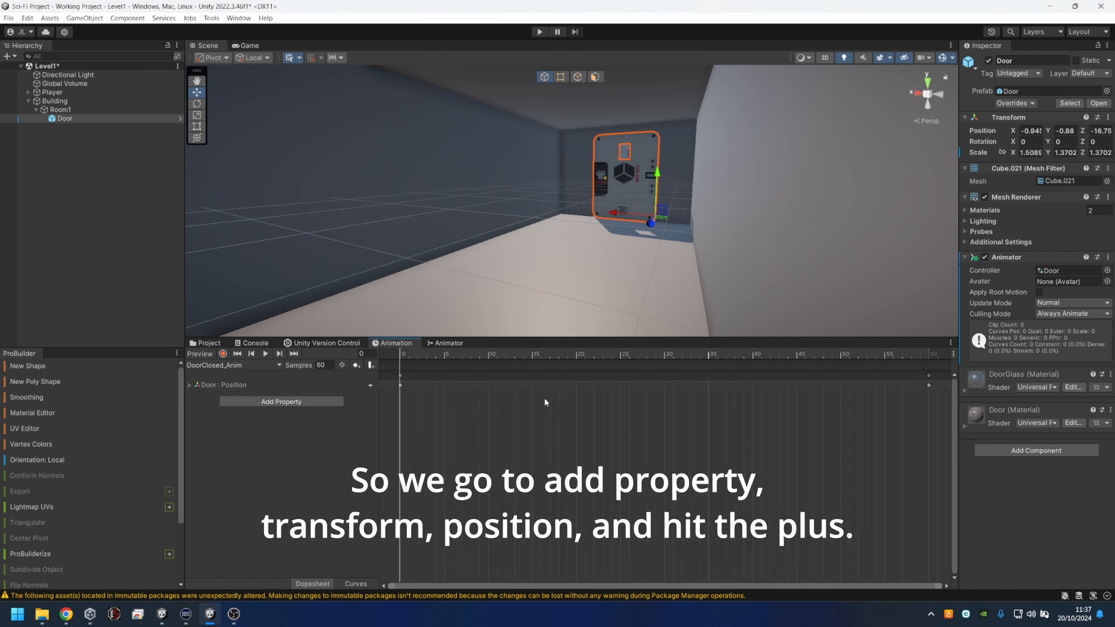
pyautogui.click(190, 383)
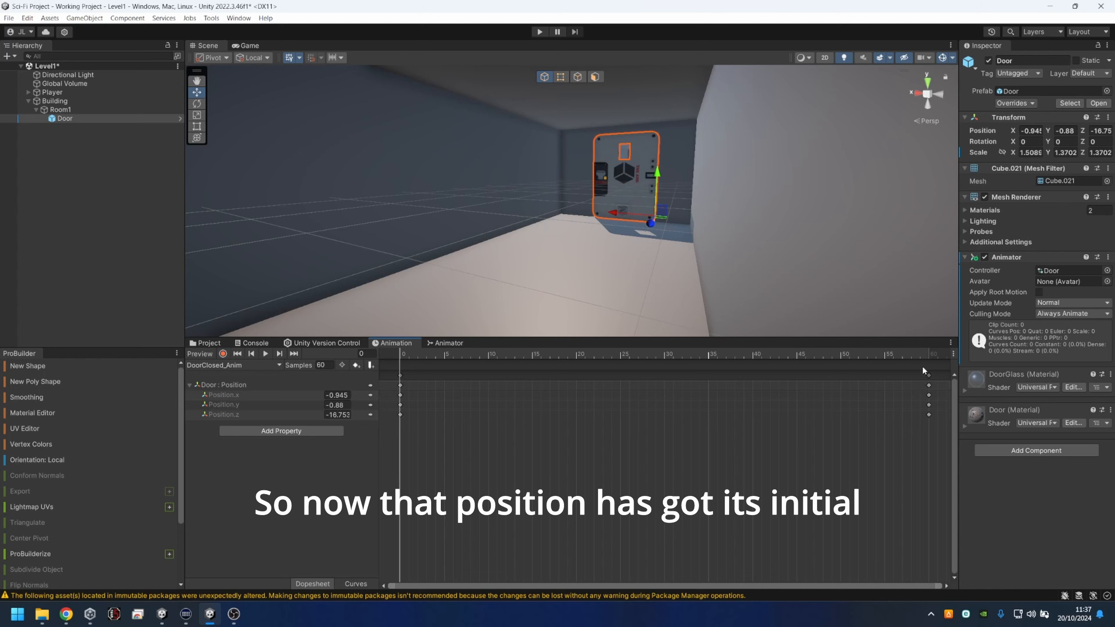
pyautogui.moveTo(938, 438); pyautogui.dragTo(887, 372)
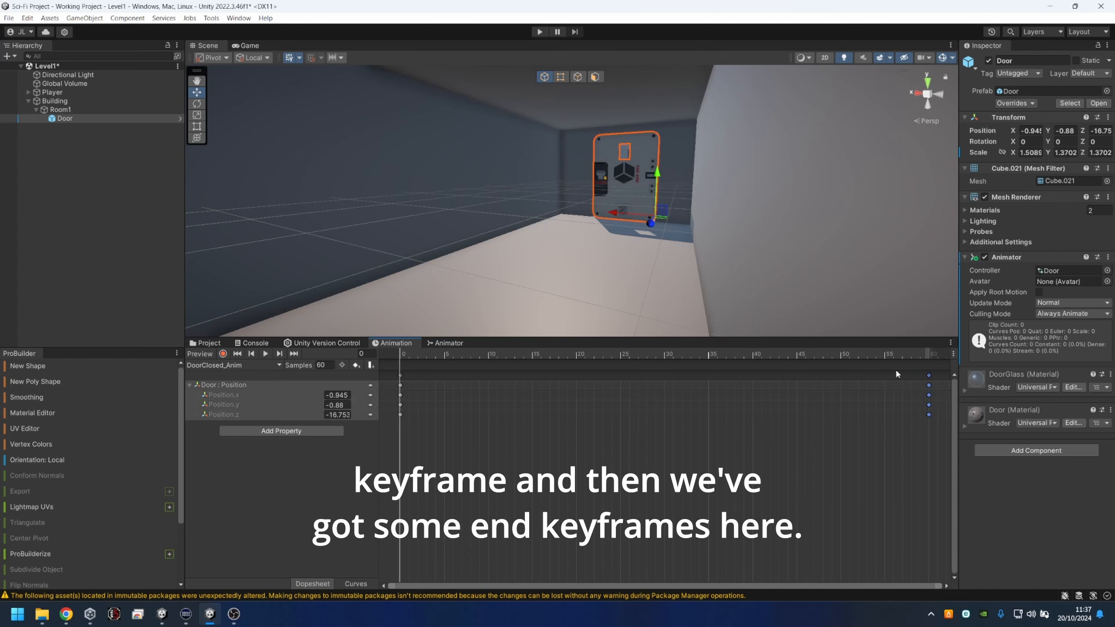
pyautogui.press('Delete')
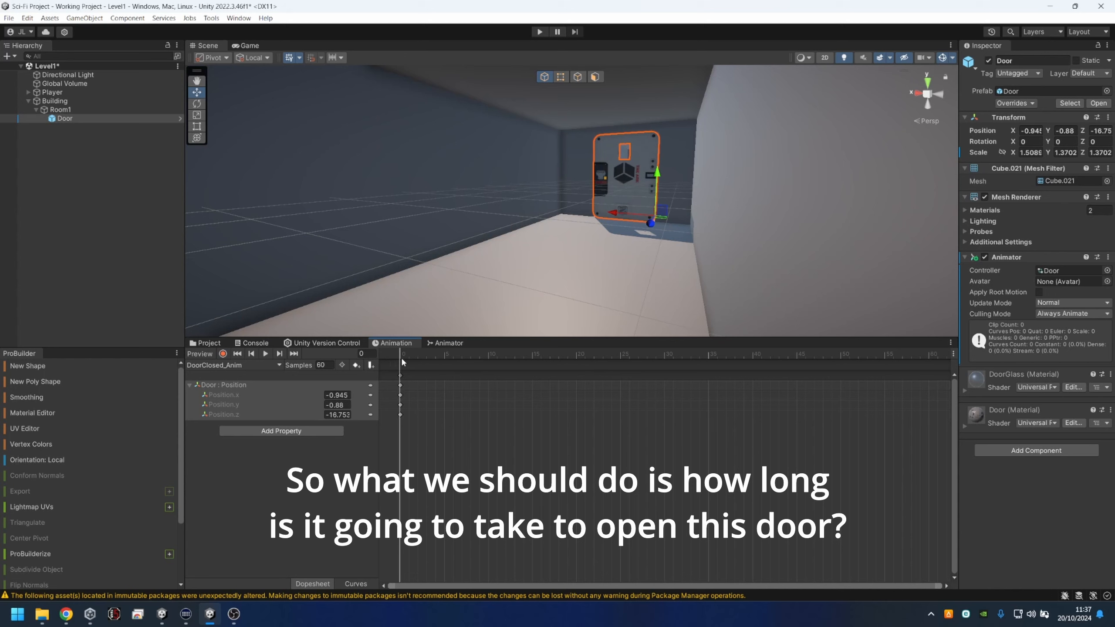
# Try keying the door raised to about Y 1.52 at frame 30 in DoorClosed_Anim, and delete those keyframes after previewing the motion.
pyautogui.moveTo(401, 361); pyautogui.dragTo(662, 373)
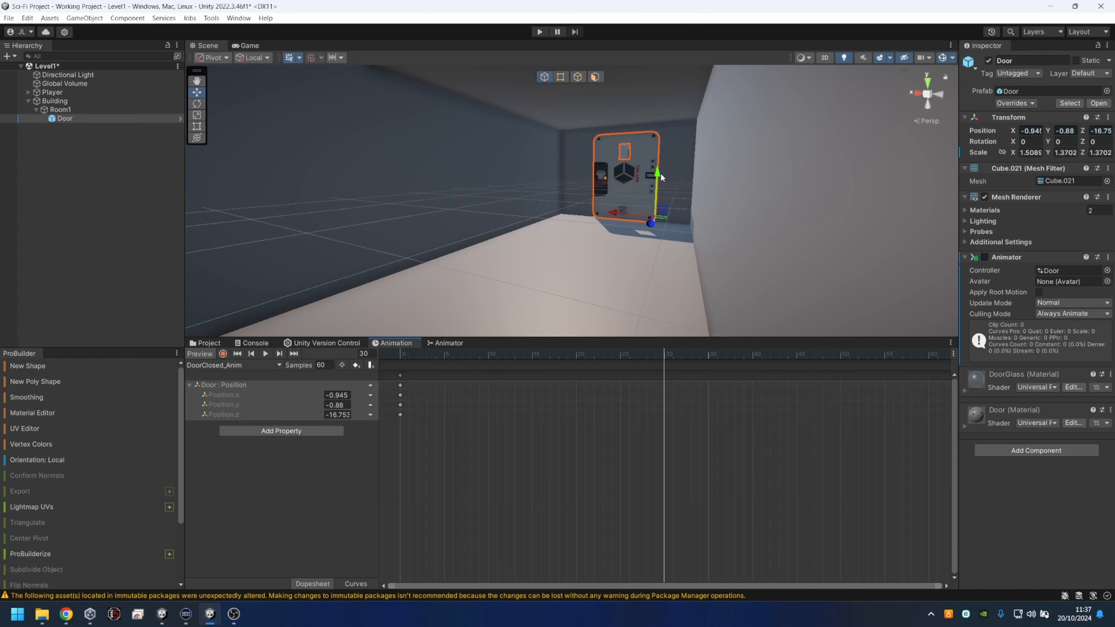
pyautogui.moveTo(660, 173); pyautogui.dragTo(665, 73)
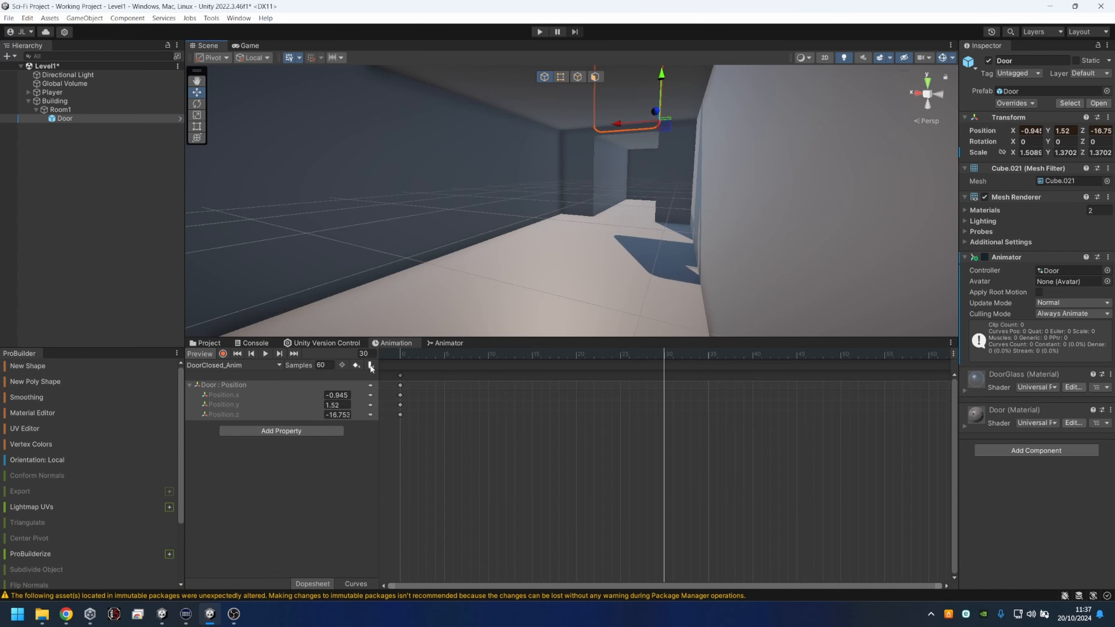
pyautogui.click(356, 365)
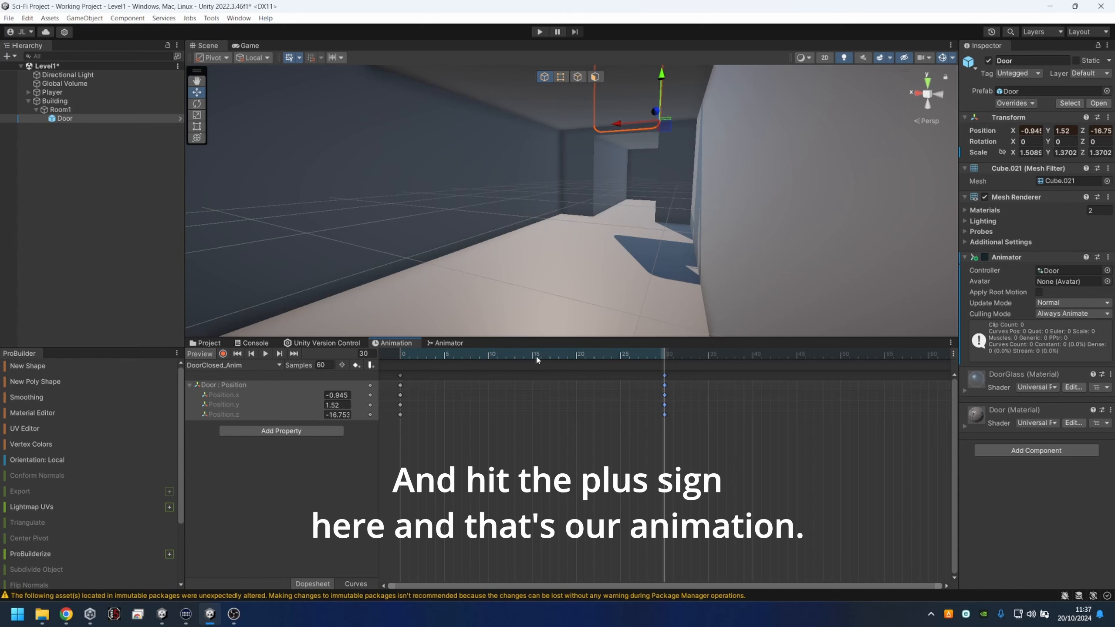
pyautogui.moveTo(655, 353); pyautogui.dragTo(402, 353)
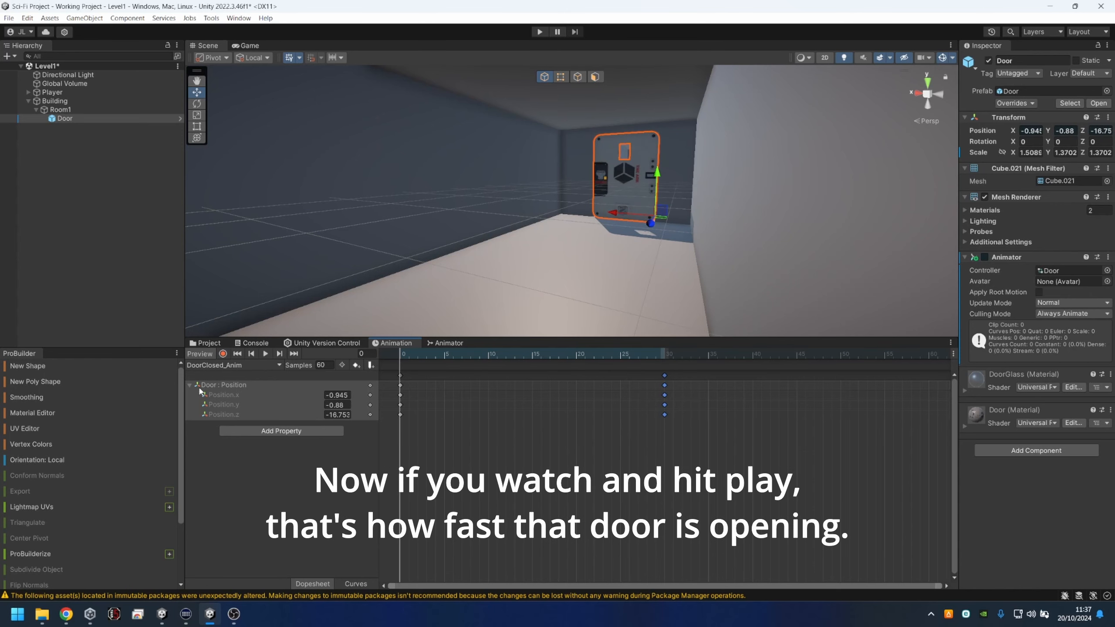
pyautogui.click(260, 353)
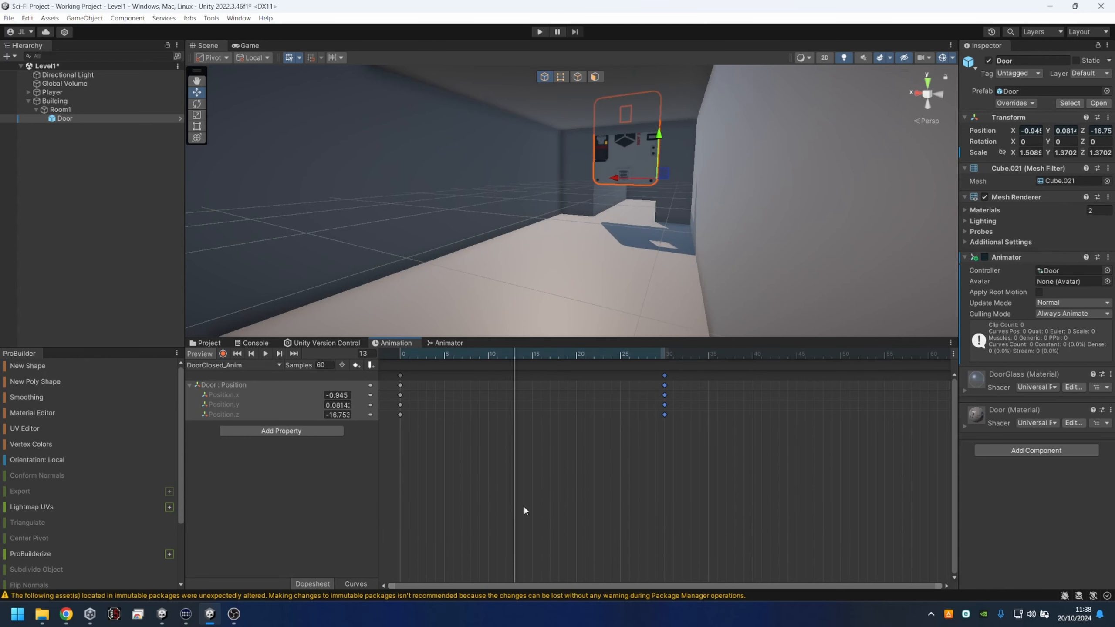
pyautogui.press('Delete')
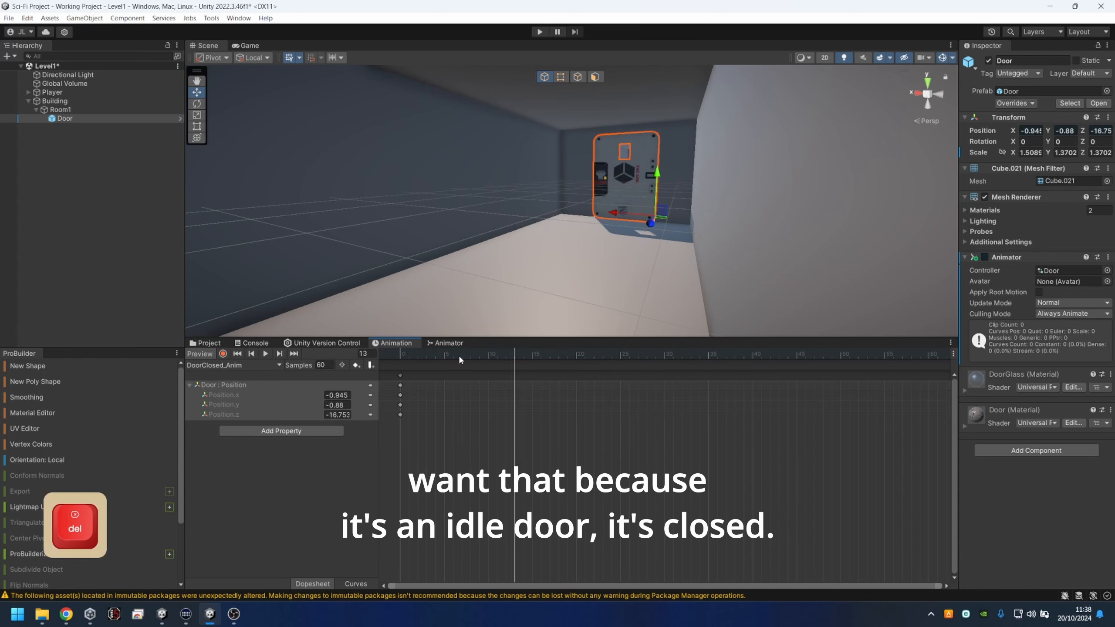
pyautogui.click(321, 447)
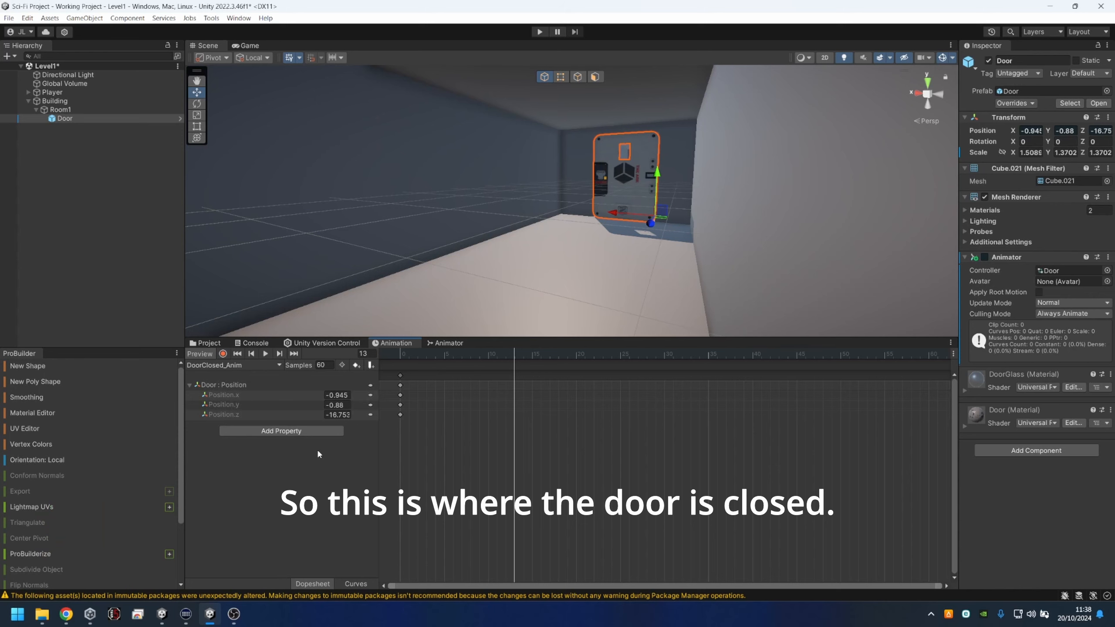
# Create a new animation clip for the door named DoorOpening_Anim in the Animations folder.
pyautogui.click(276, 364)
pyautogui.click(246, 392)
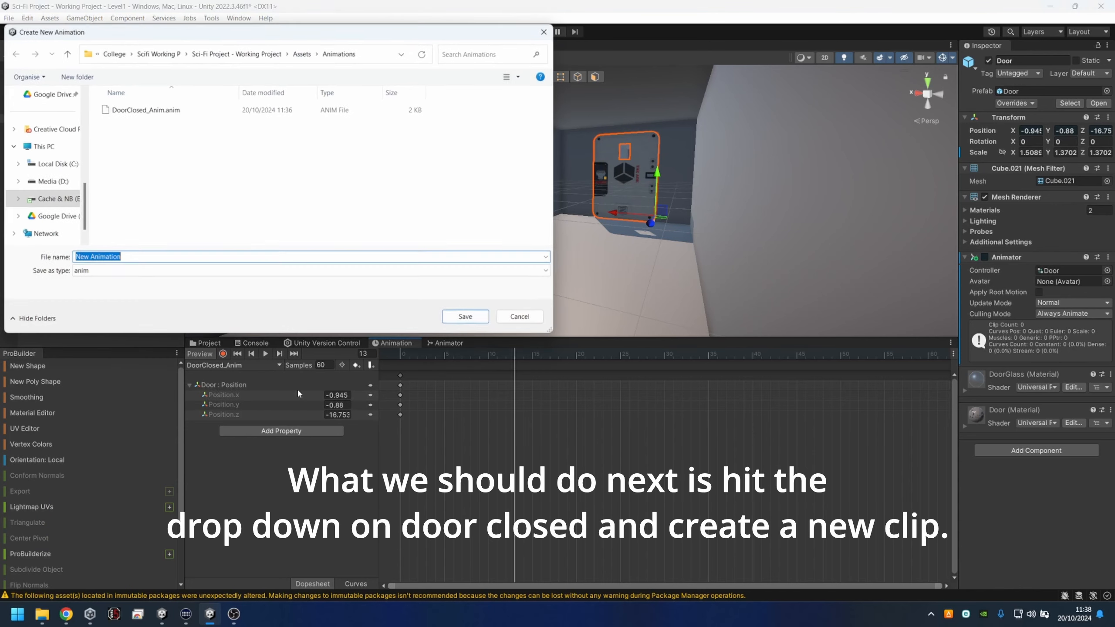
pyautogui.press('capslock')
pyautogui.write('Dooro')
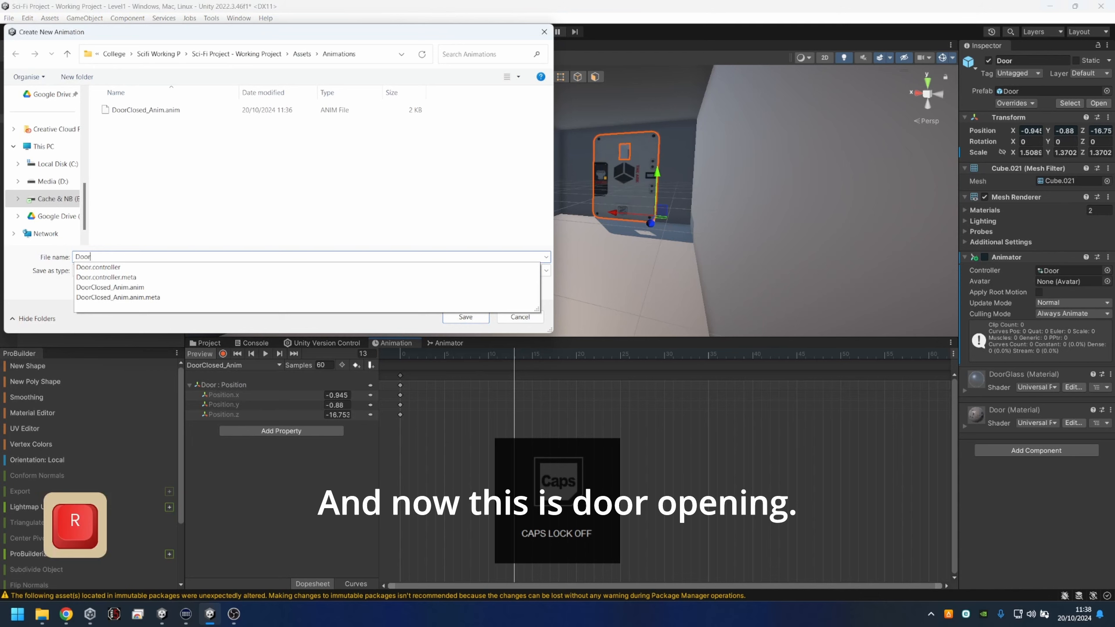
pyautogui.press('capslock')
pyautogui.write('PE')
pyautogui.press('BackSpace')
pyautogui.press('BackSpace')
pyautogui.press('BackSpace')
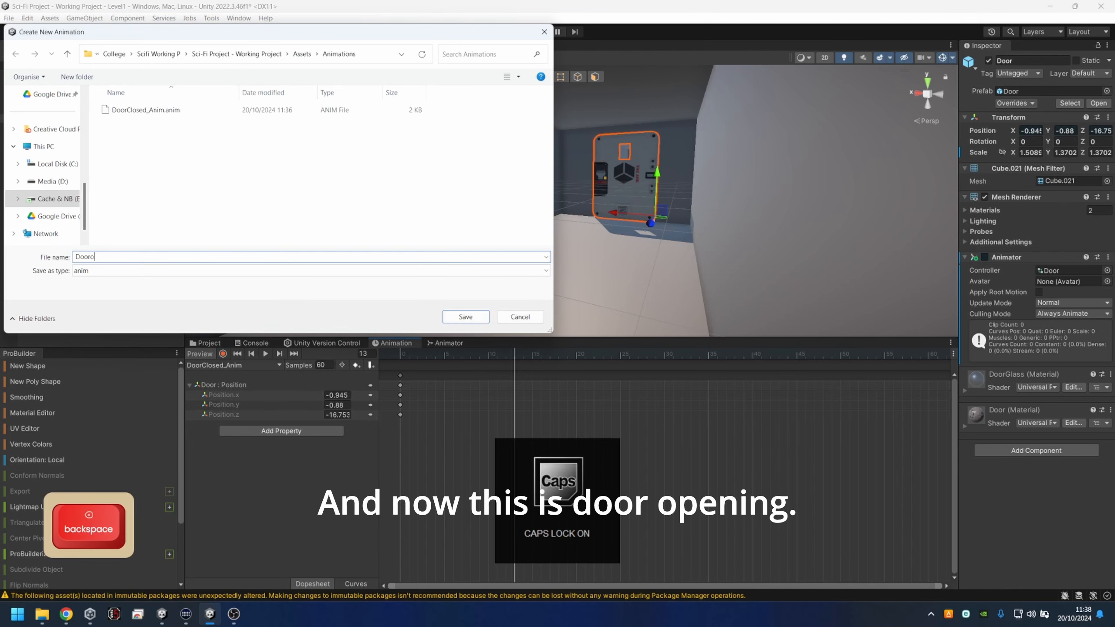
pyautogui.write('O')
pyautogui.press('capslock')
pyautogui.write('pening_')
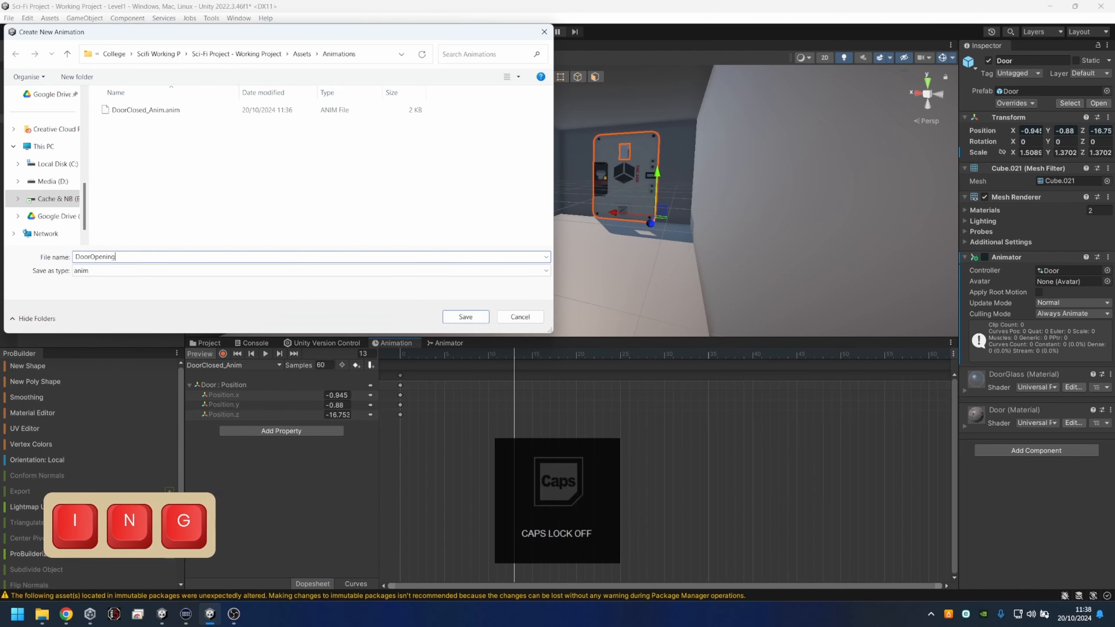
pyautogui.press('capslock')
pyautogui.write('A')
pyautogui.press('capslock')
pyautogui.write('nim')
pyautogui.press('Return')
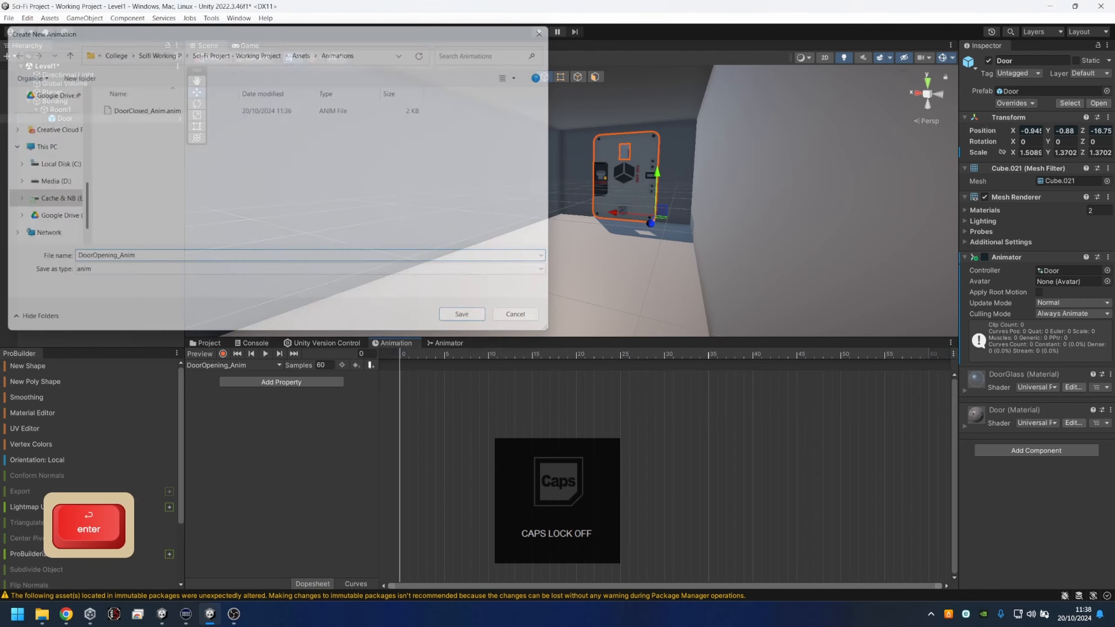
# Add the door's Transform Position property to DoorOpening_Anim and delete its end keyframes at frame 60.
pyautogui.click(288, 383)
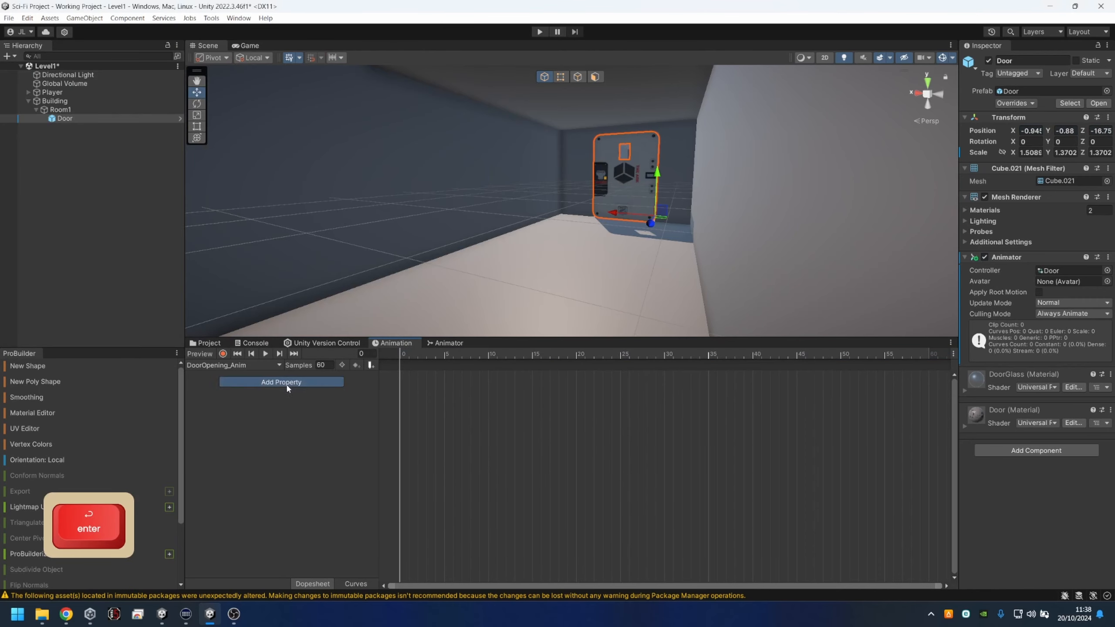
pyautogui.click(355, 383)
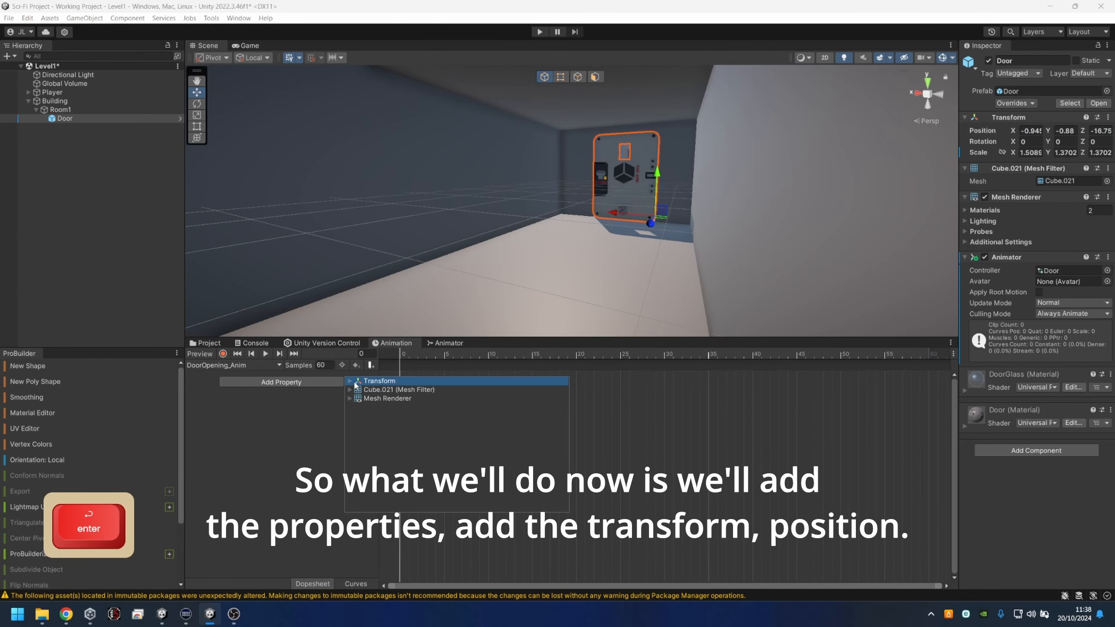
pyautogui.click(354, 381)
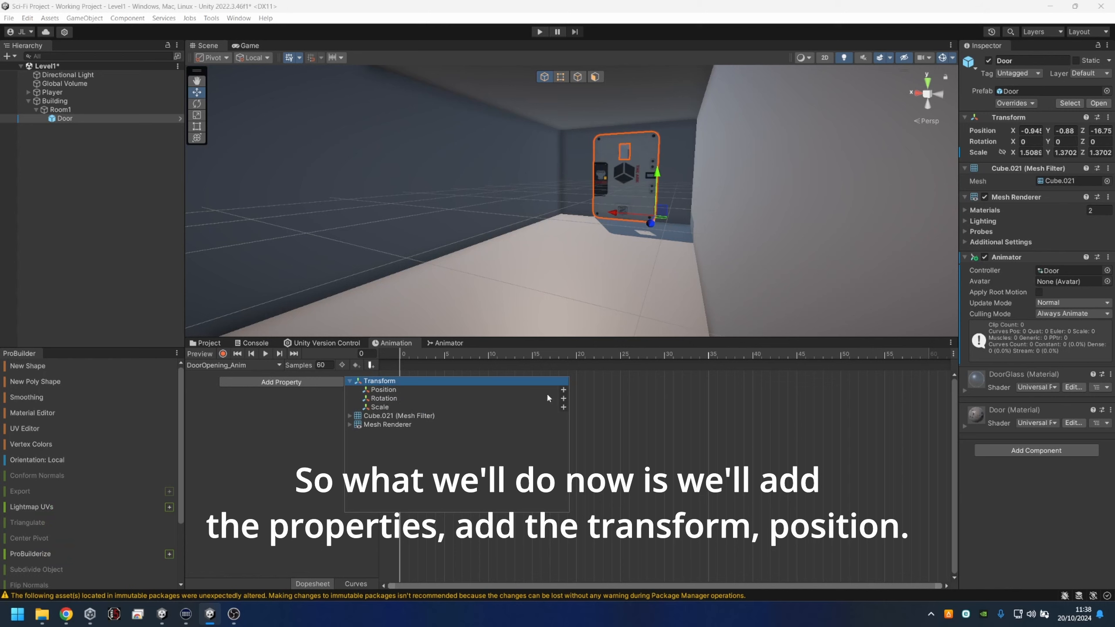
pyautogui.click(562, 390)
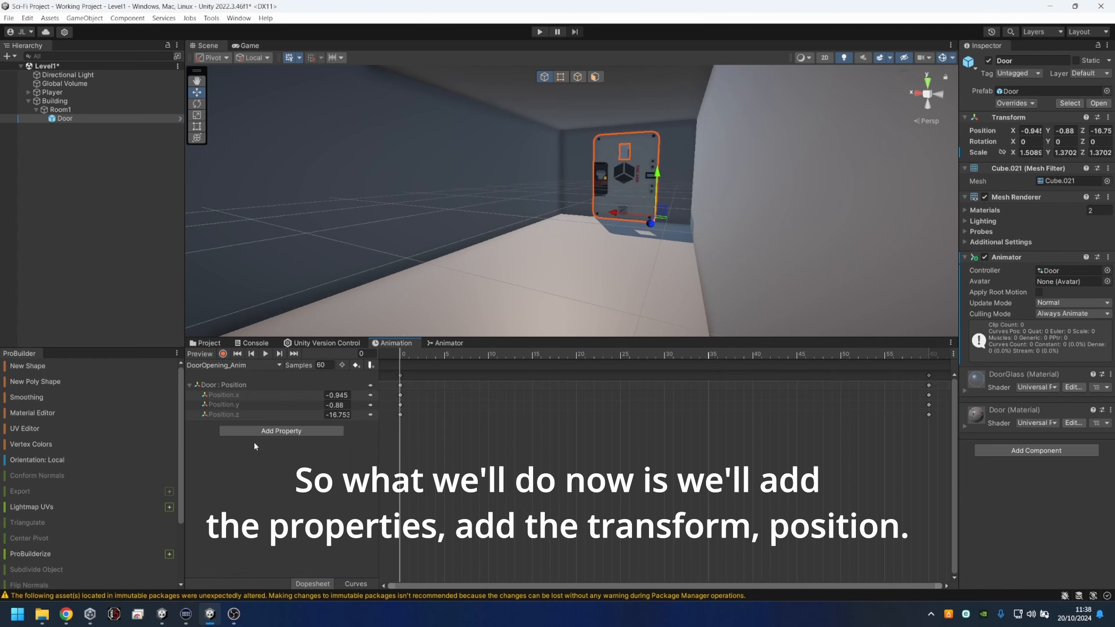
pyautogui.moveTo(861, 379); pyautogui.dragTo(939, 431)
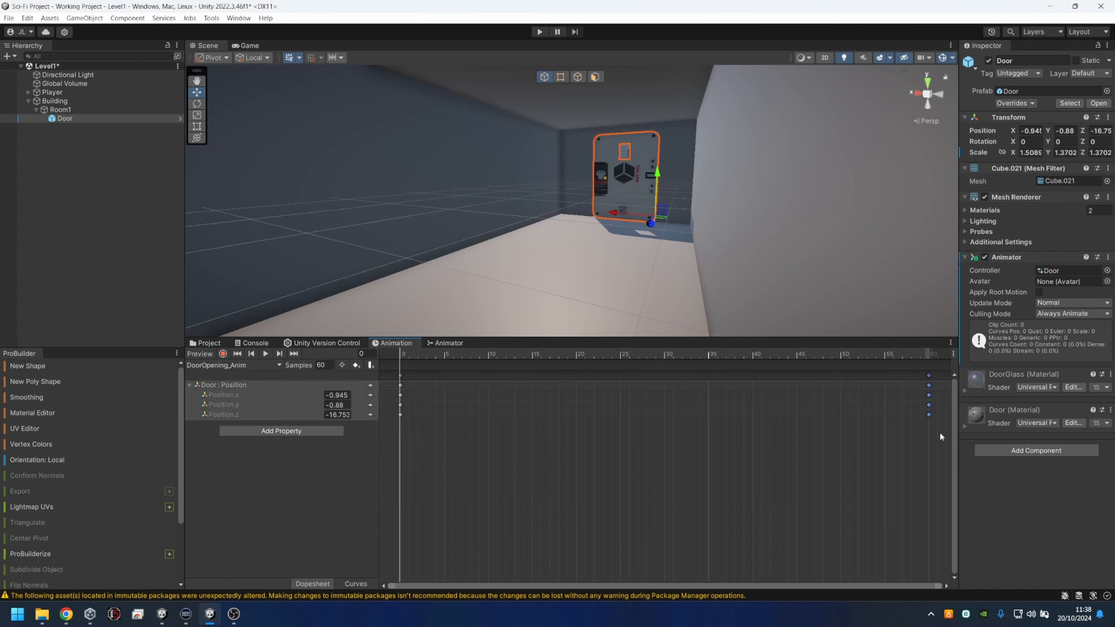
pyautogui.press('Delete')
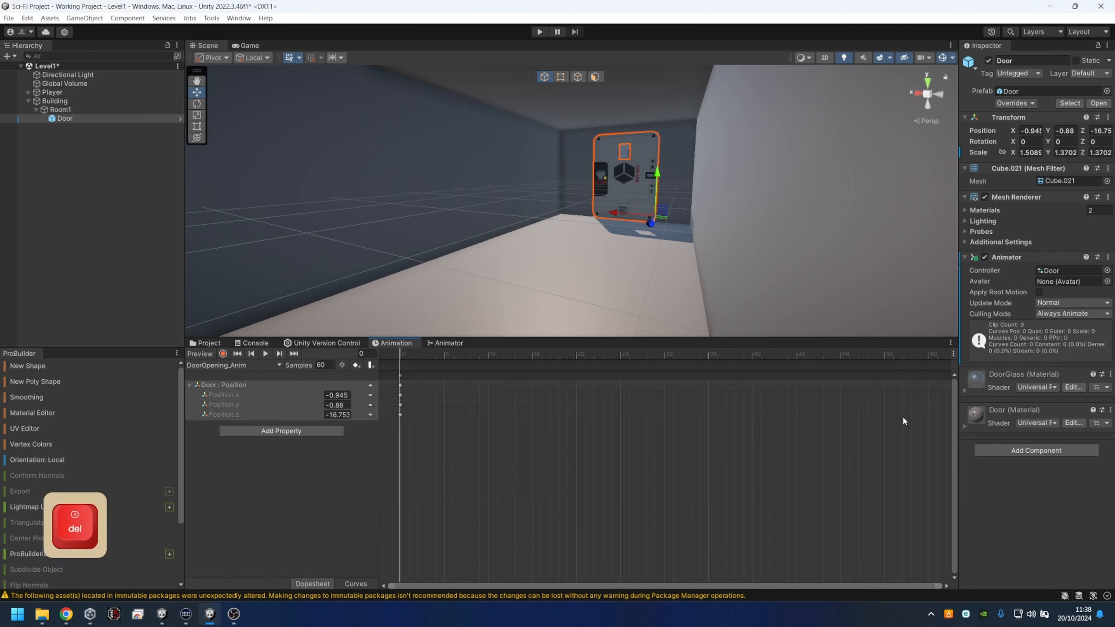
# Record a position keyframe at frame 30 of DoorOpening_Anim with the door raised to about Y 1.53.
pyautogui.click(664, 353)
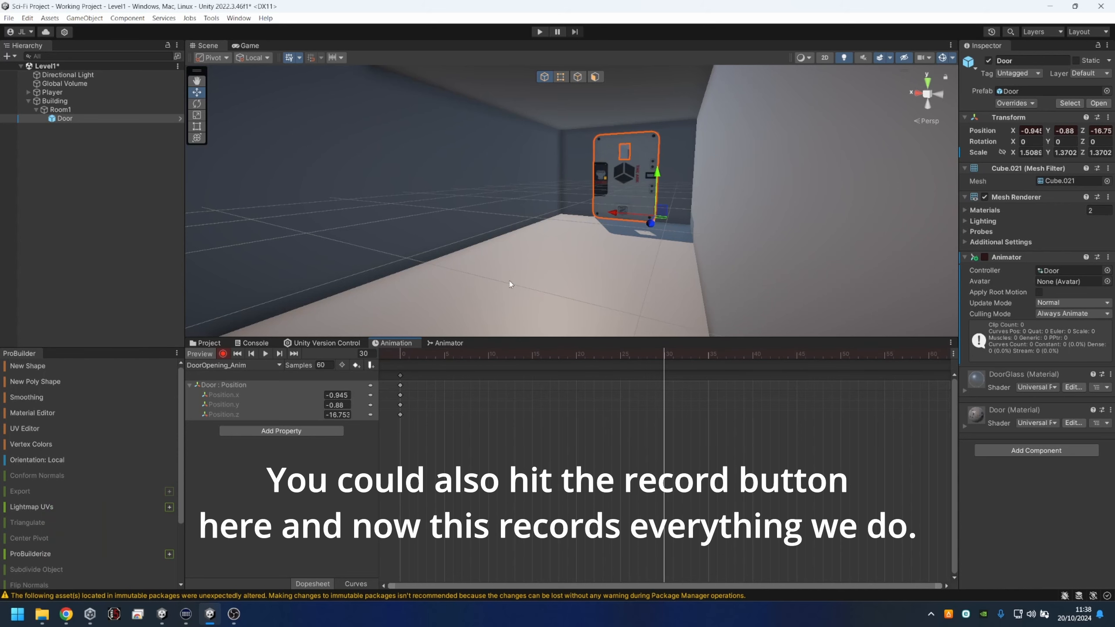
pyautogui.moveTo(652, 178); pyautogui.dragTo(653, 75)
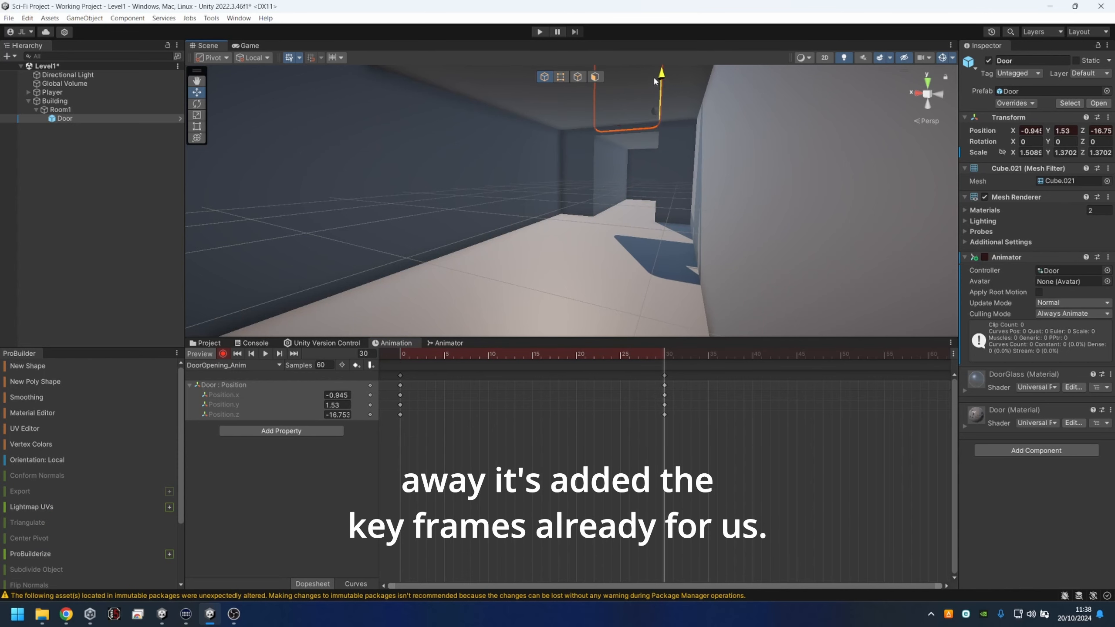
# Preview the door opening animation from frame 0, stop the playback and turn off keyframe recording.
pyautogui.moveTo(662, 357); pyautogui.dragTo(403, 366)
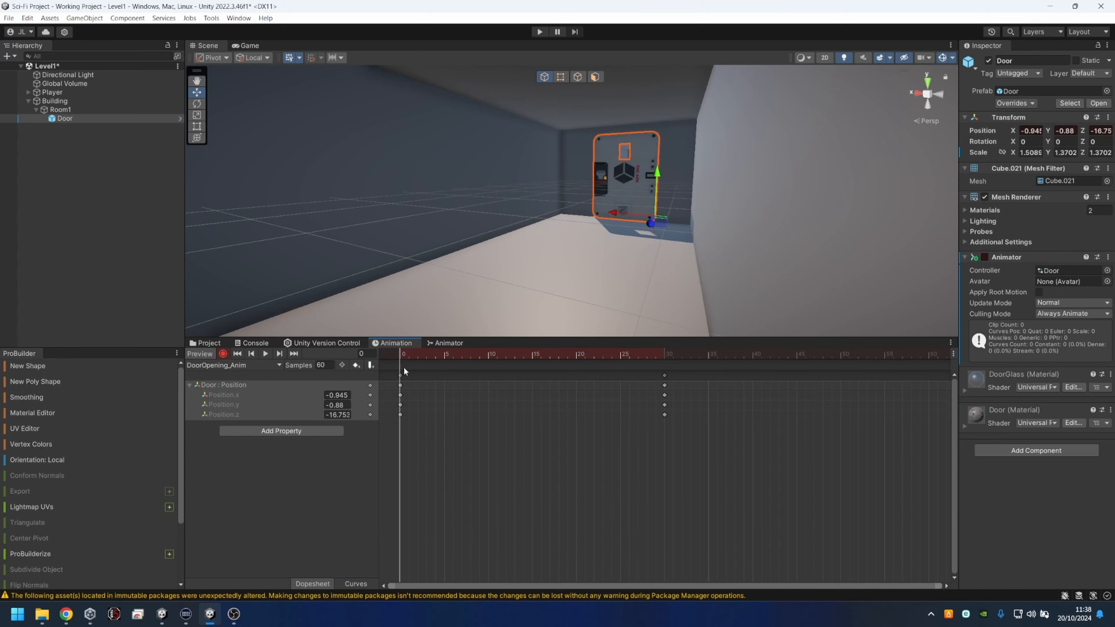
pyautogui.click(264, 354)
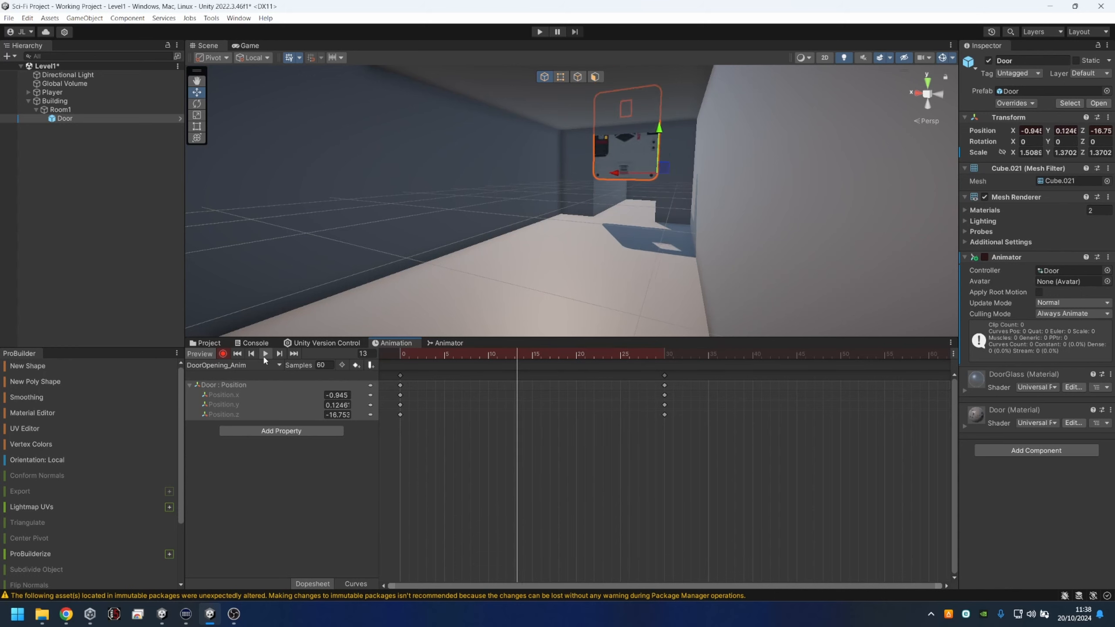
pyautogui.click(265, 354)
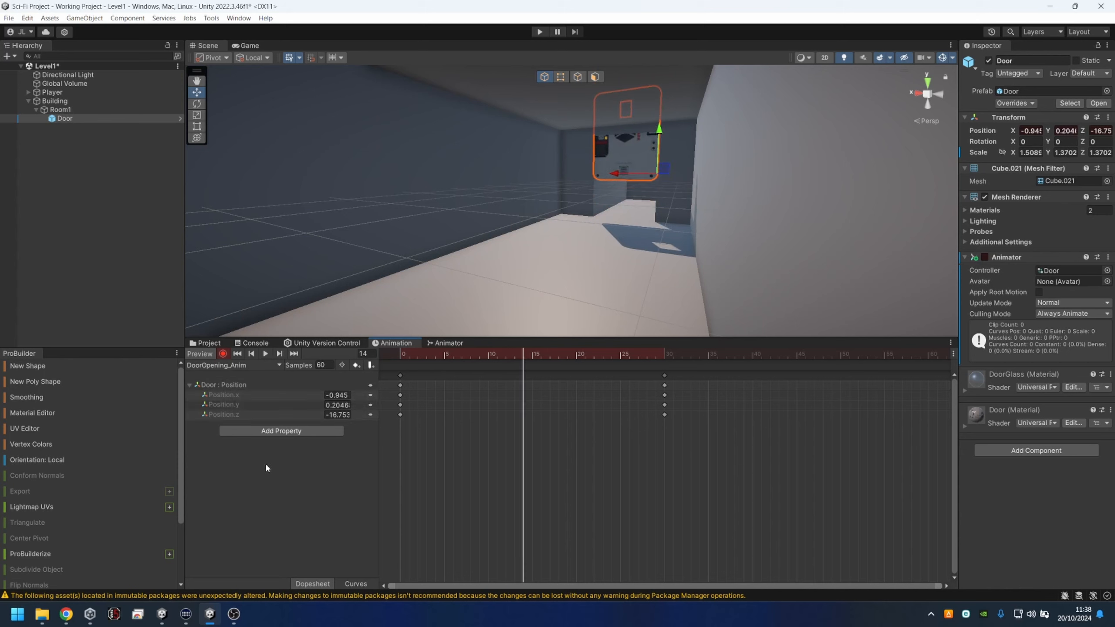
pyautogui.click(223, 354)
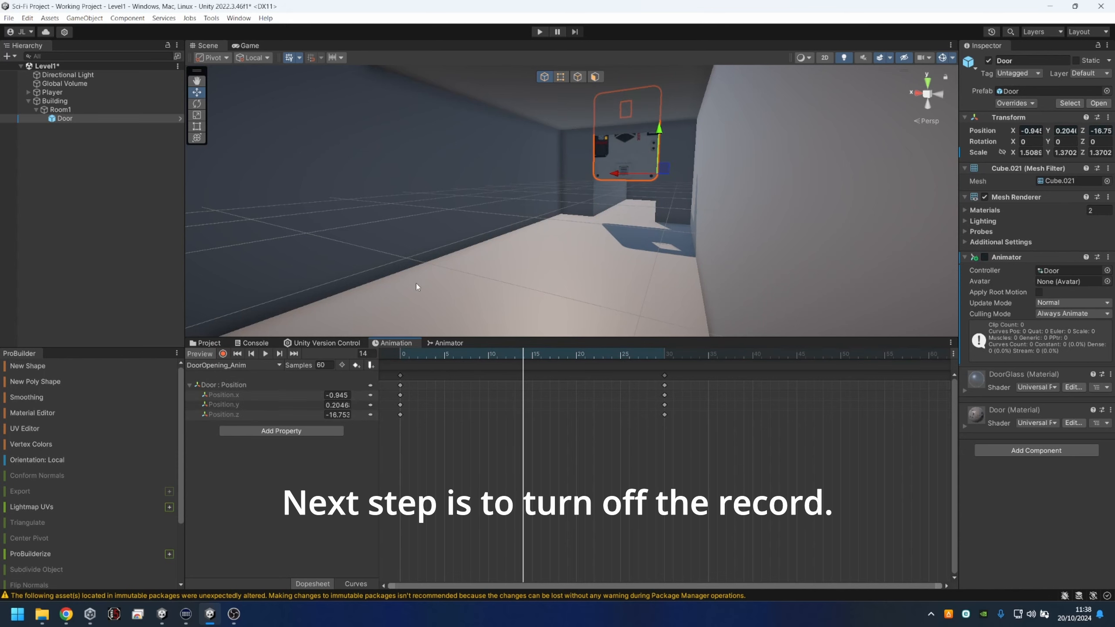
# Create another animation clip for the door in the Animations folder, named DoorClosing_Anim.
pyautogui.click(401, 355)
pyautogui.click(214, 365)
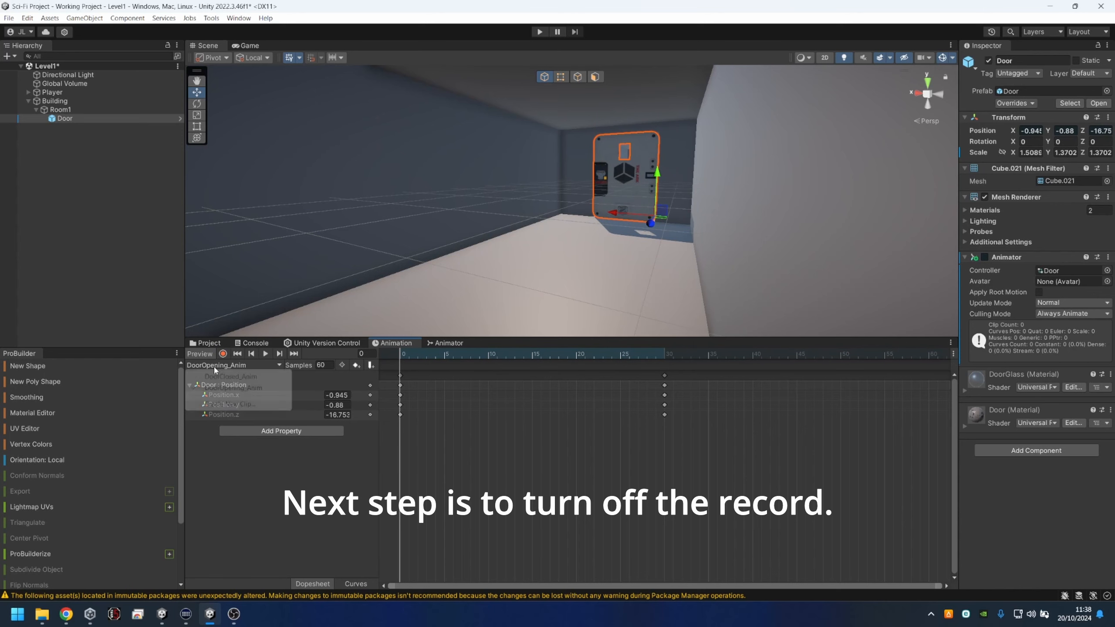
pyautogui.click(230, 403)
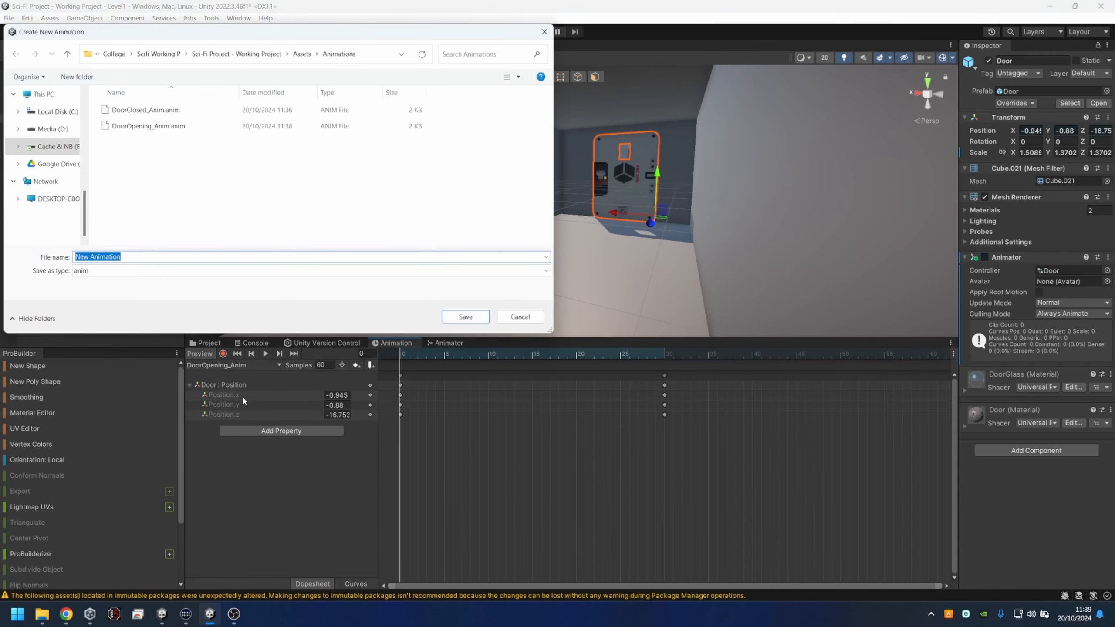
pyautogui.write('Door')
pyautogui.press('BackSpace')
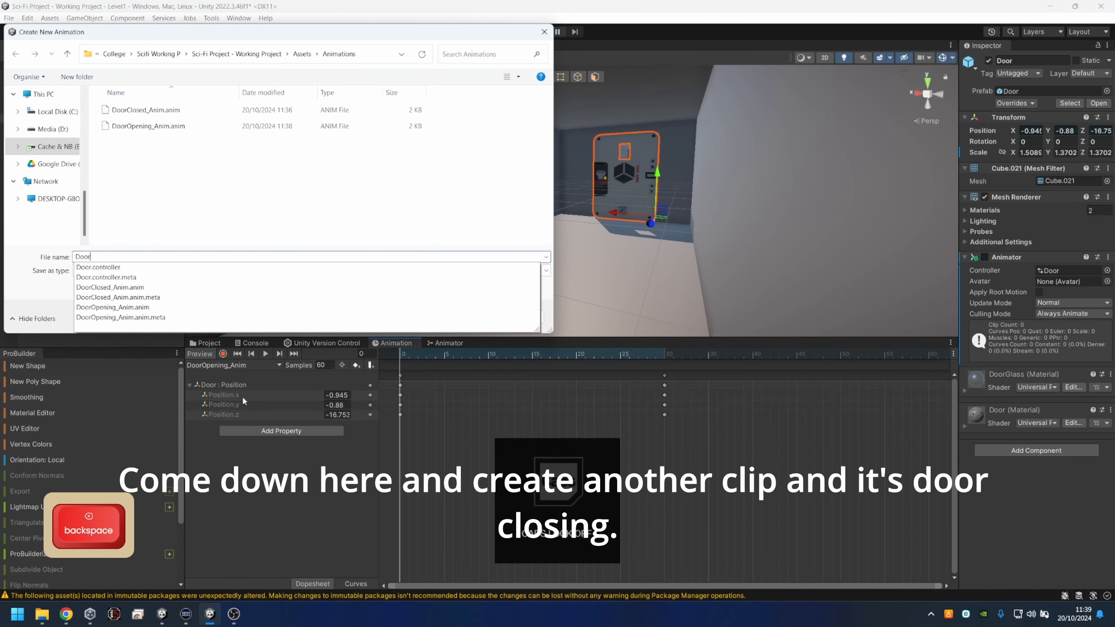
pyautogui.write('Closing_A')
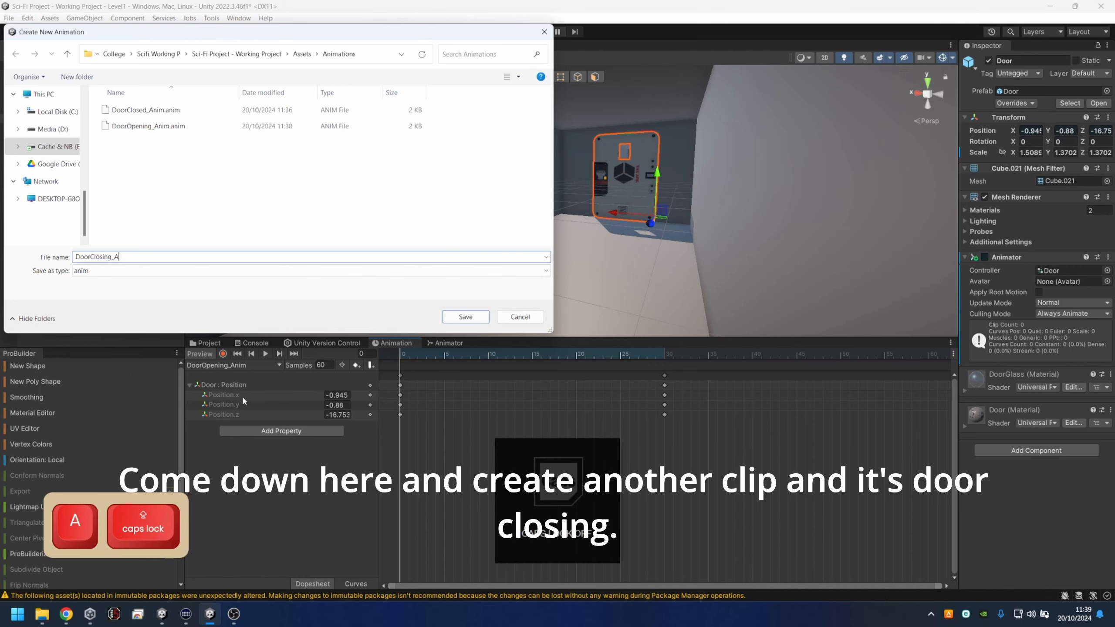
pyautogui.write('nim')
pyautogui.press('Return')
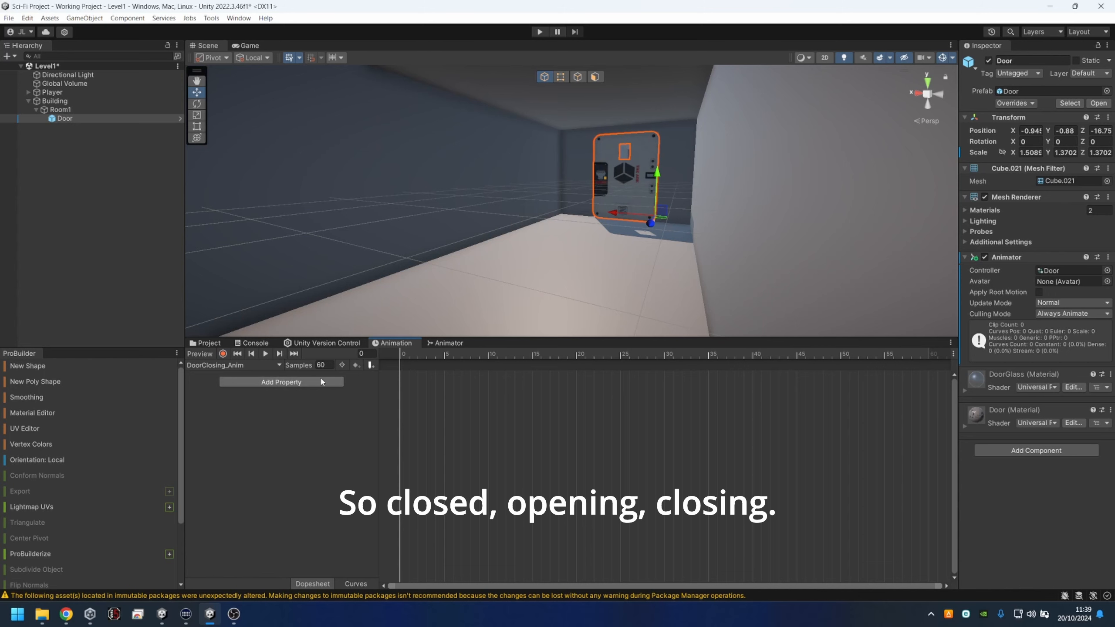
# Copy all door position keyframes at frame 30 of DoorOpening_Anim.
pyautogui.click(239, 365)
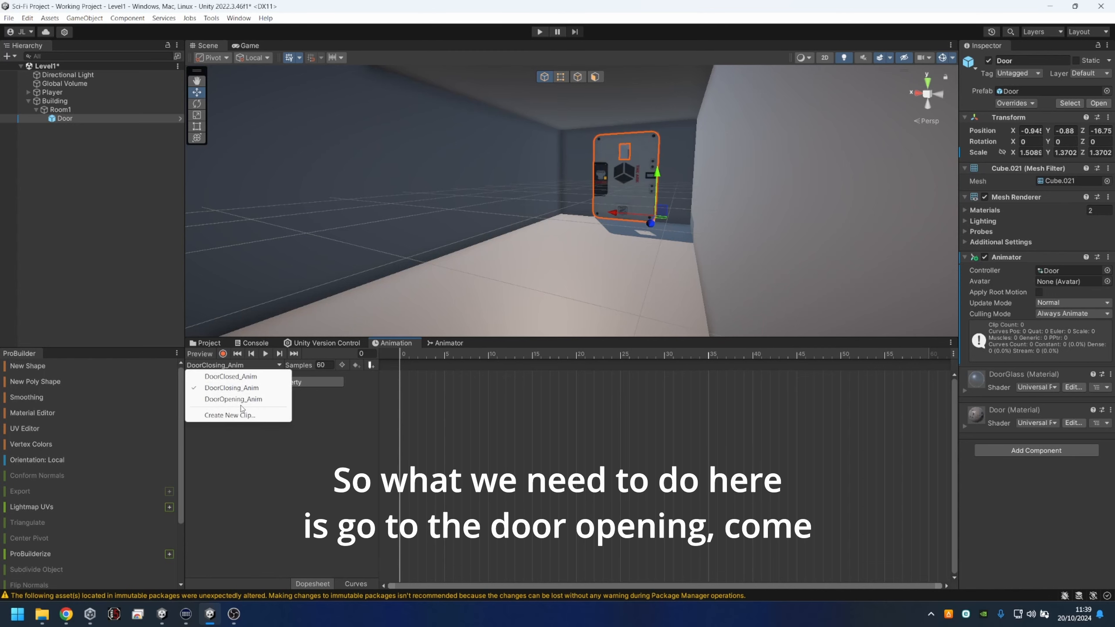
pyautogui.click(242, 403)
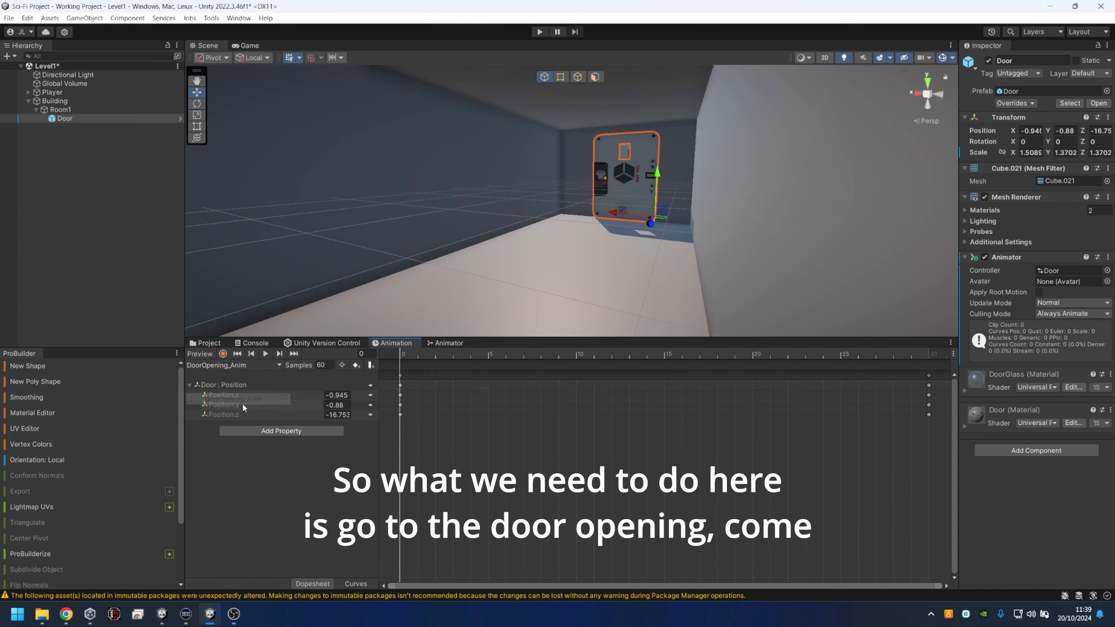
pyautogui.click(929, 356)
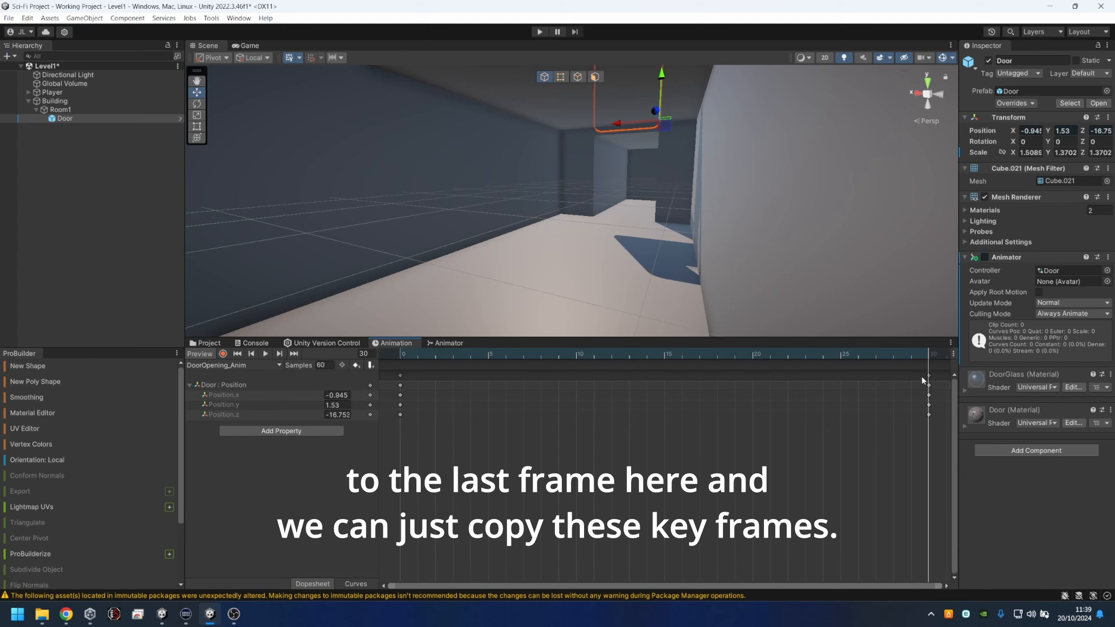
pyautogui.moveTo(932, 428); pyautogui.dragTo(917, 378)
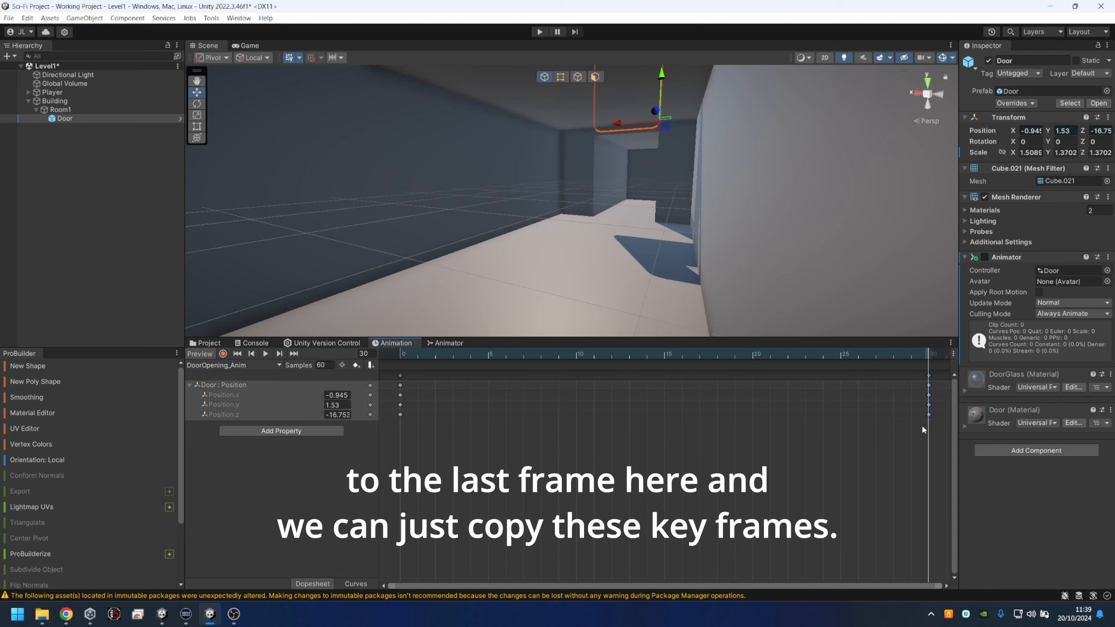
pyautogui.hotkey('ctrl', 'c')
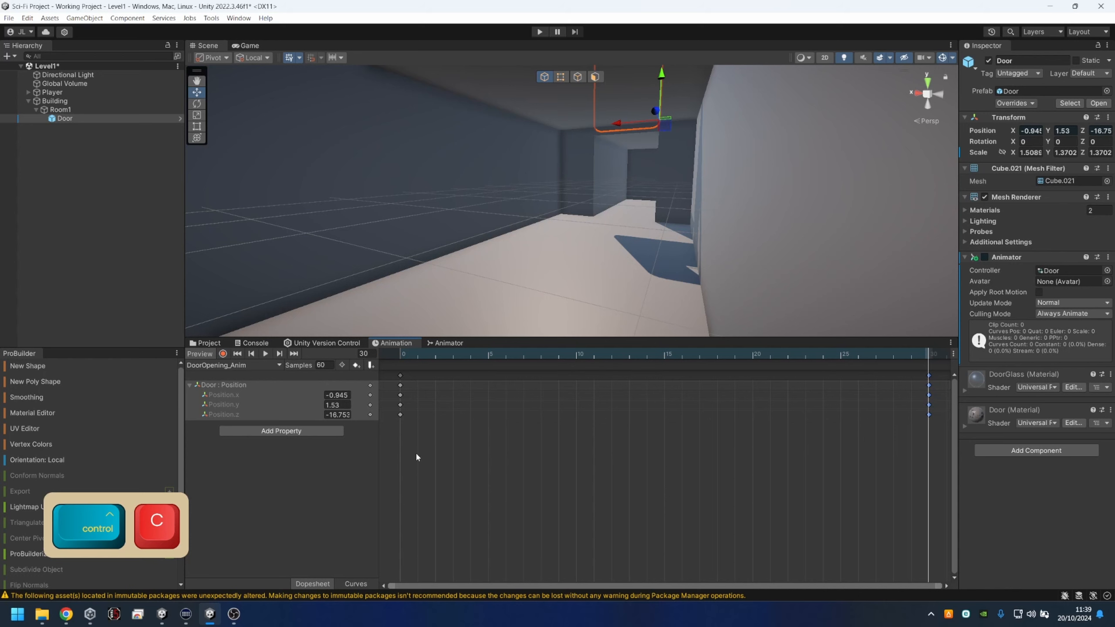
# Switch to the DoorClosing_Anim clip and add the door's Transform Position property to it.
pyautogui.click(231, 365)
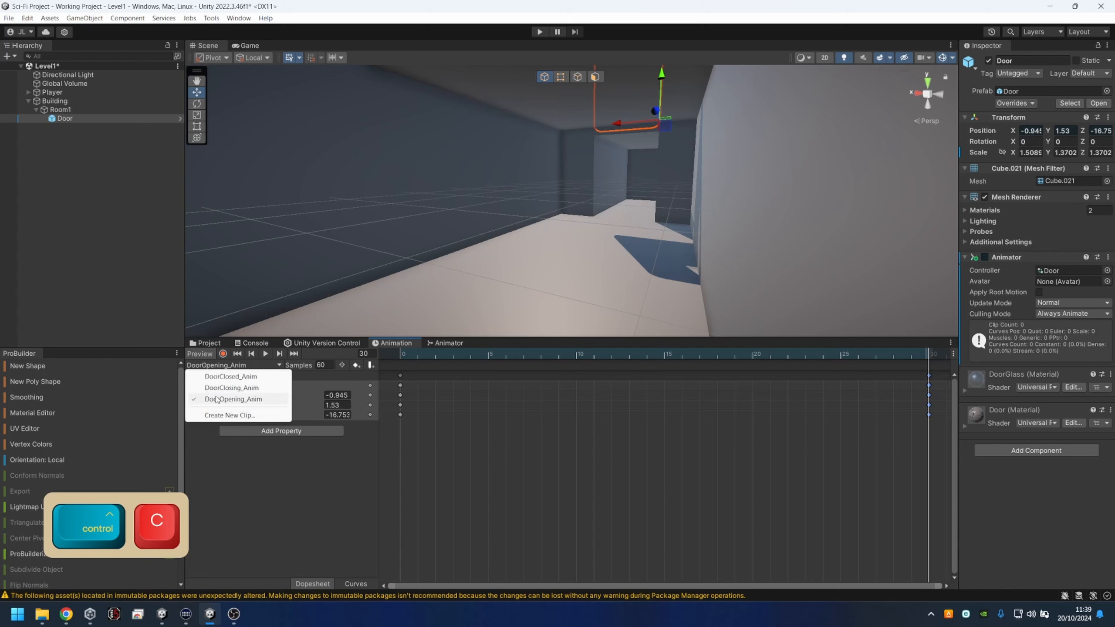
pyautogui.click(231, 388)
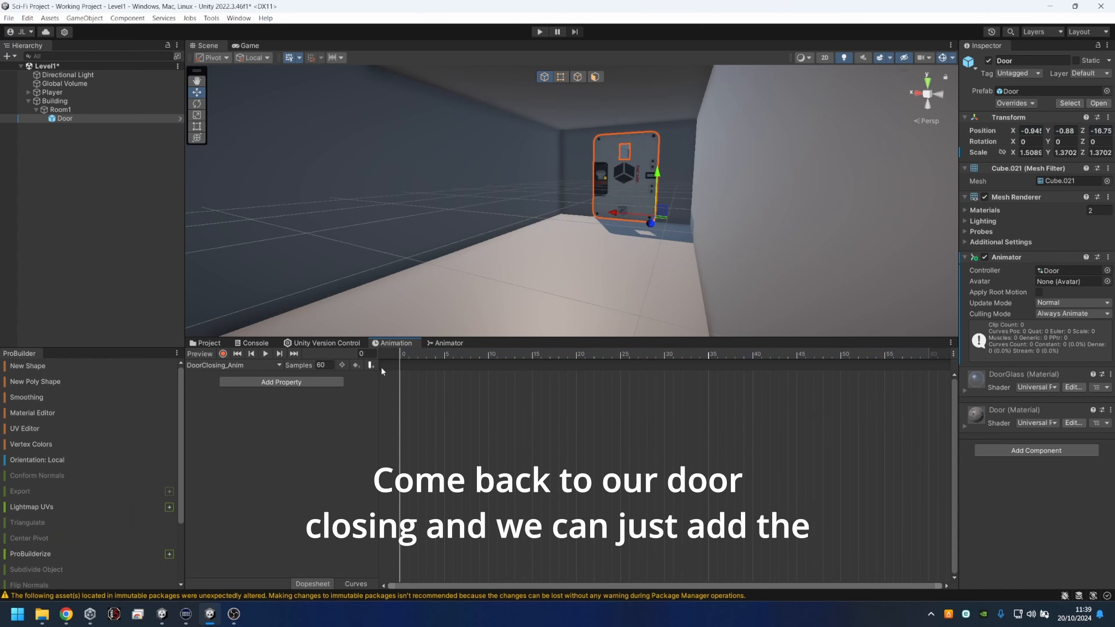
pyautogui.click(287, 383)
pyautogui.click(351, 381)
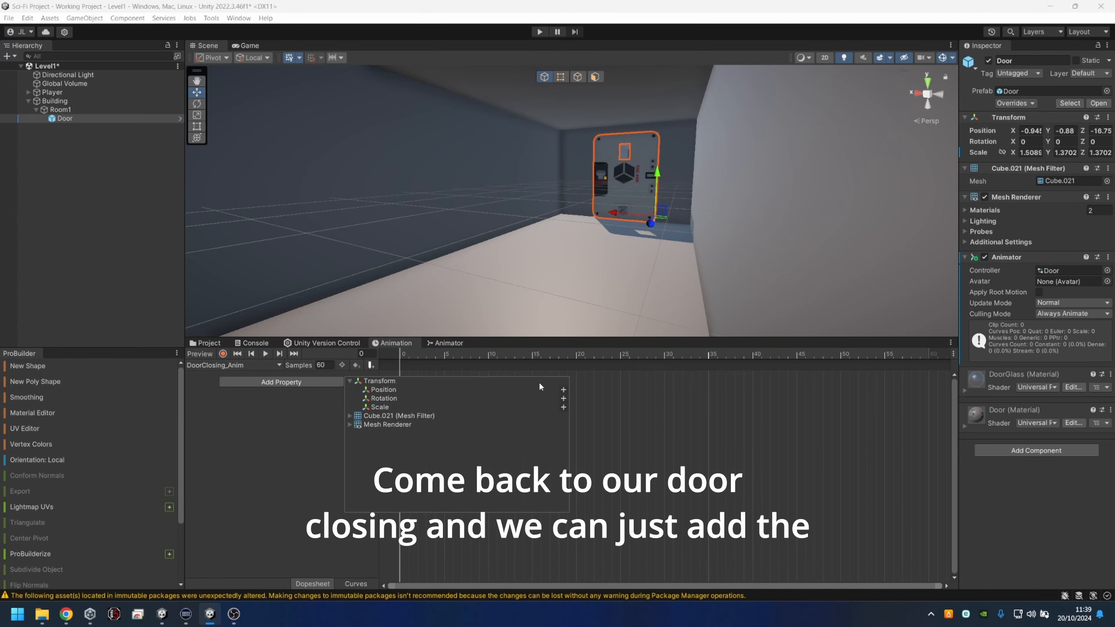
pyautogui.click(563, 389)
pyautogui.moveTo(931, 457); pyautogui.dragTo(380, 378)
pyautogui.press('Delete')
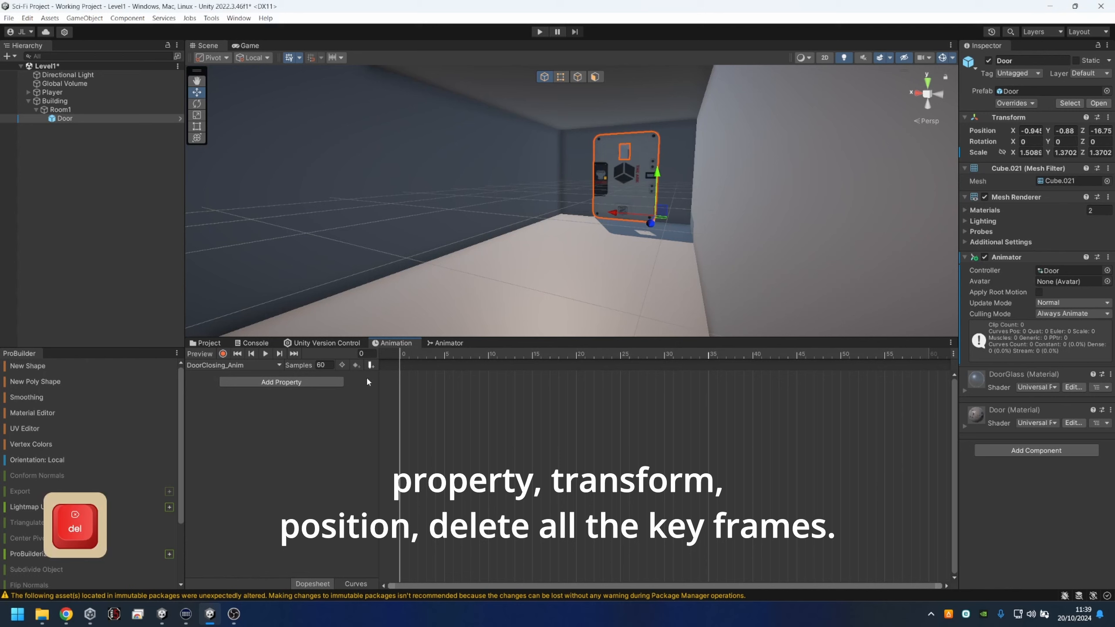
pyautogui.hotkey('ctrl', 'z')
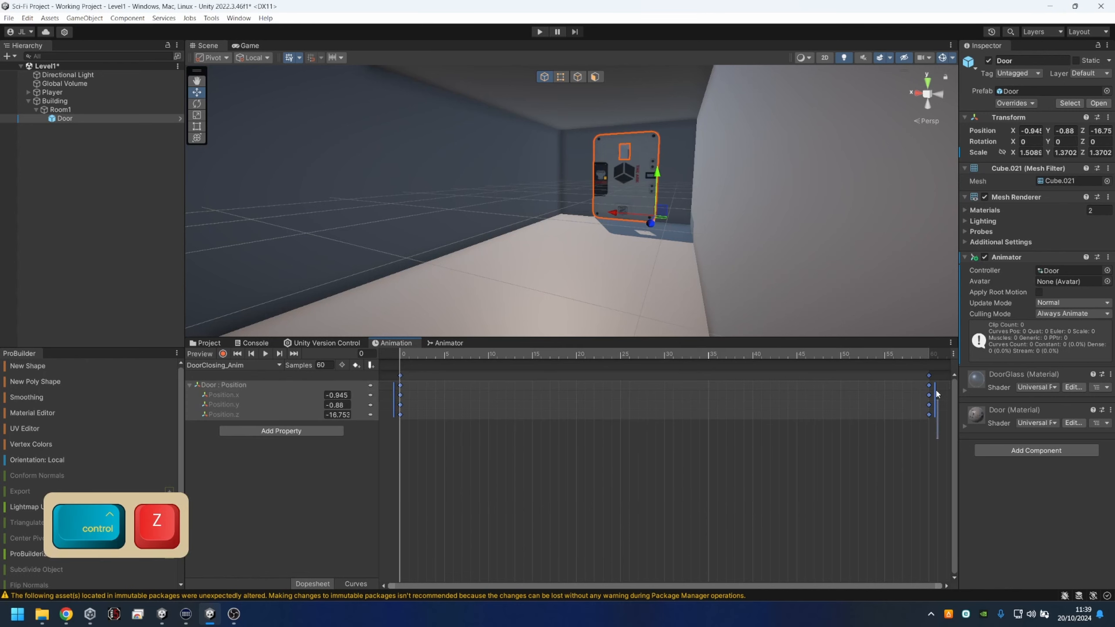
# Delete only the end position keyframes at frame 60 of DoorClosing_Anim.
pyautogui.moveTo(941, 364); pyautogui.dragTo(859, 348)
pyautogui.click(883, 494)
pyautogui.press('Delete')
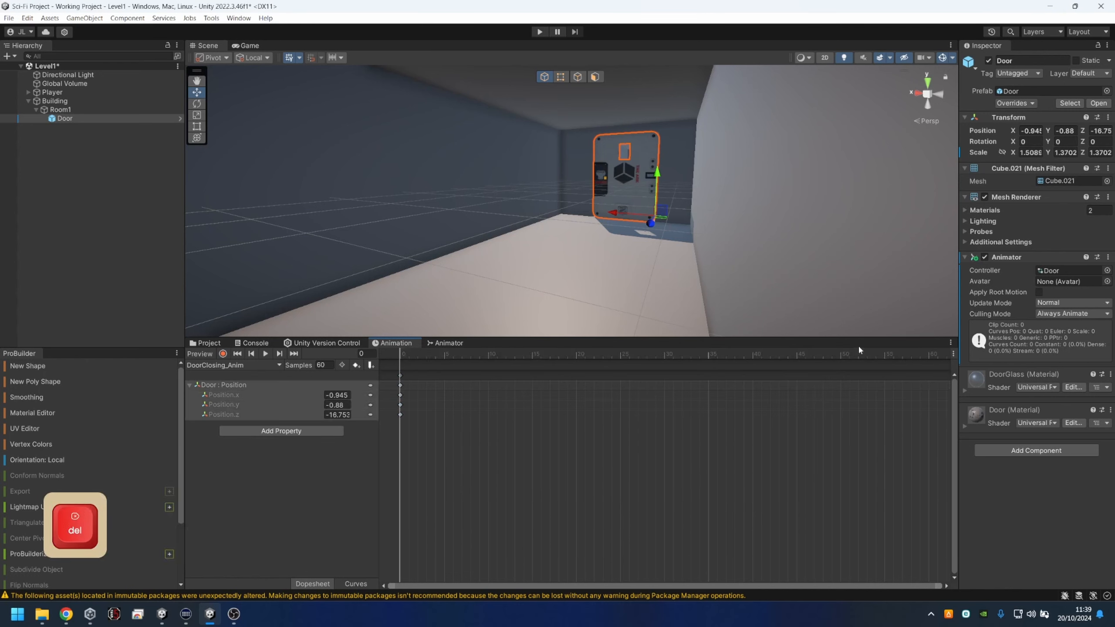
# Move the closed-position keyframes from frame 0 to about frame 32 and paste the copied open-position keyframes at frame 0.
pyautogui.moveTo(400, 376); pyautogui.dragTo(682, 376)
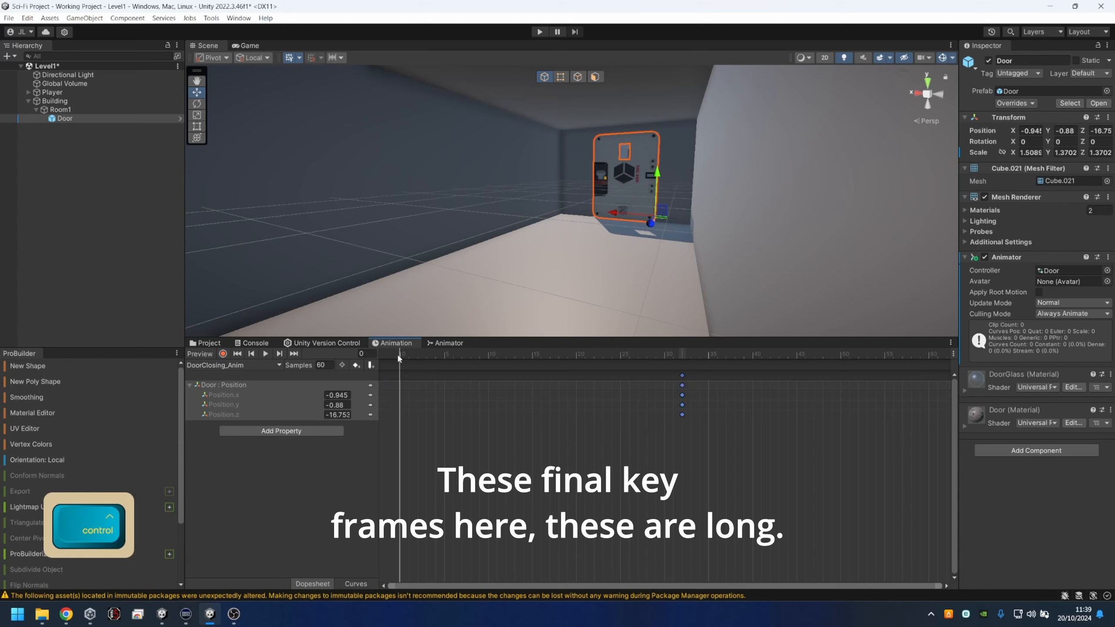
pyautogui.hotkey('ctrl', 'v')
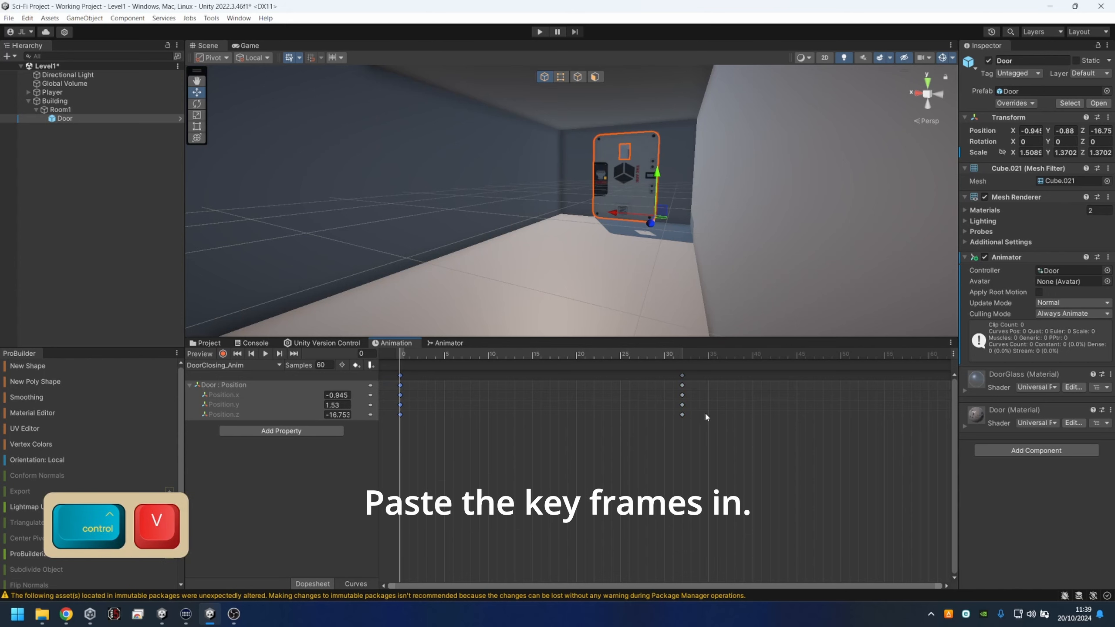
# Shift the closed-position end keyframes of DoorClosing_Anim to frame 30 and play the closing animation from frame 0.
pyautogui.moveTo(700, 430); pyautogui.dragTo(646, 368)
pyautogui.click(668, 355)
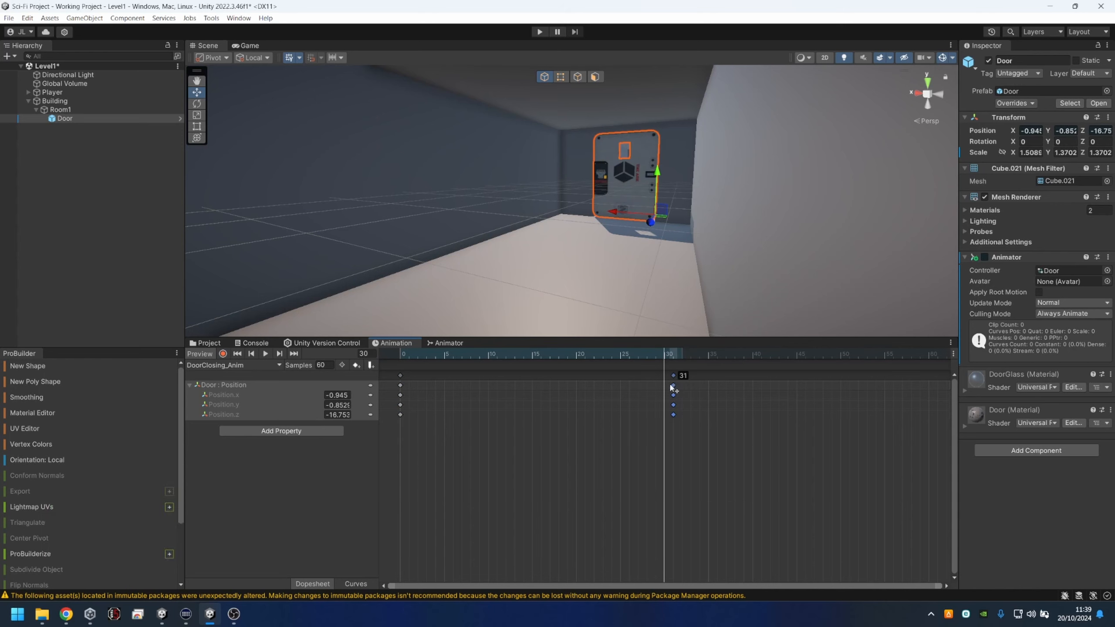
pyautogui.moveTo(683, 385); pyautogui.dragTo(357, 344)
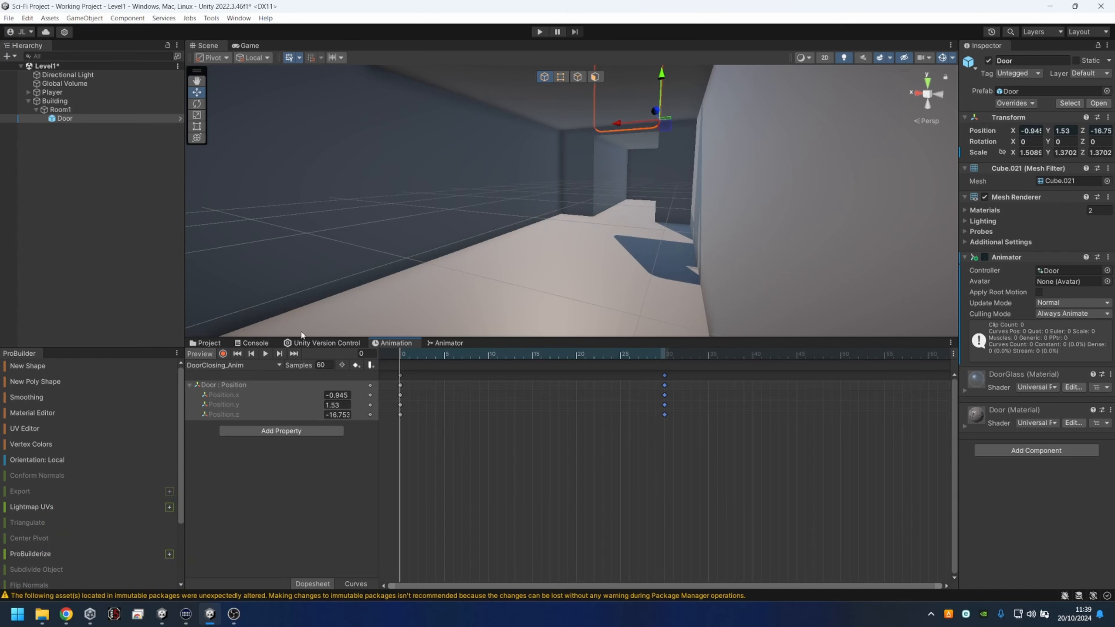
pyautogui.click(263, 355)
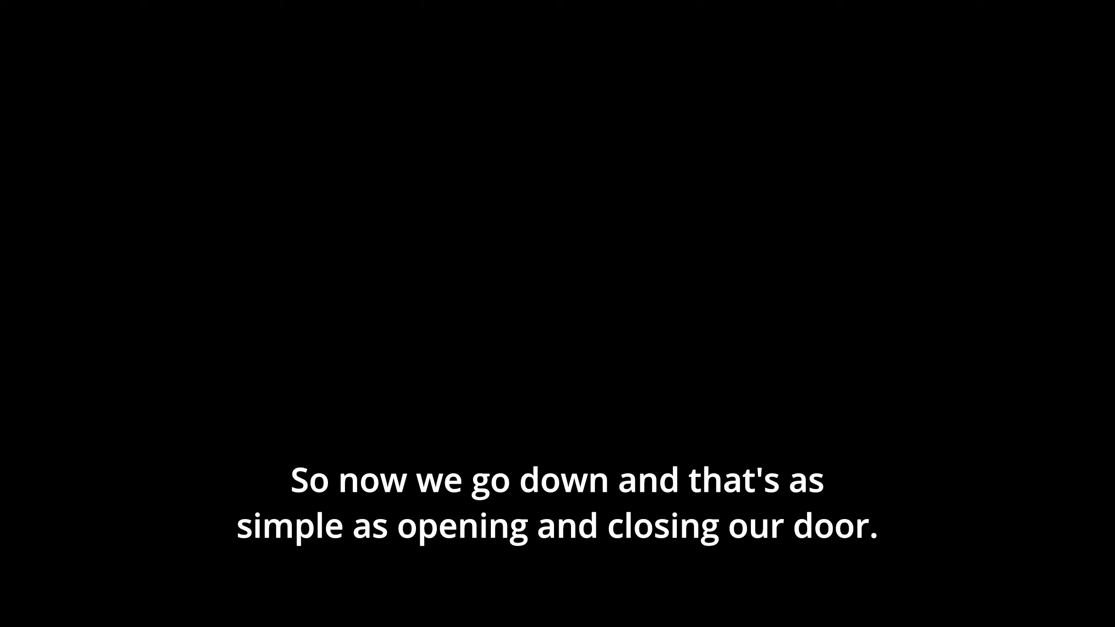
# Show the DoorOpening_Anim keyframes in the dopesheet view, then open the door's Animator state machine.
pyautogui.hotkey('ctrl', 'z')
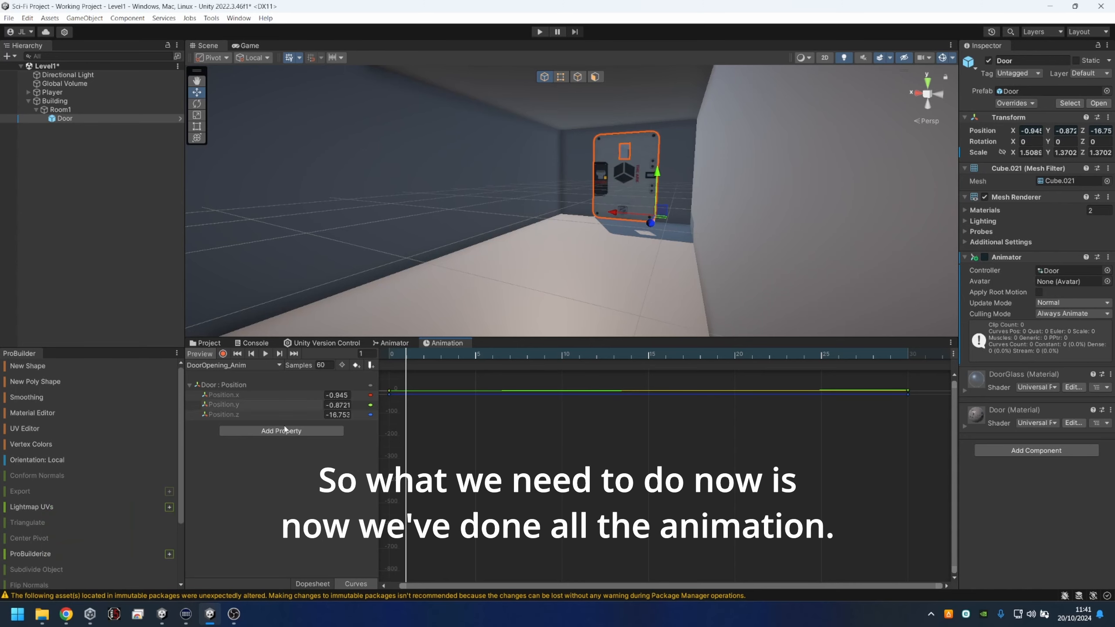
pyautogui.click(311, 584)
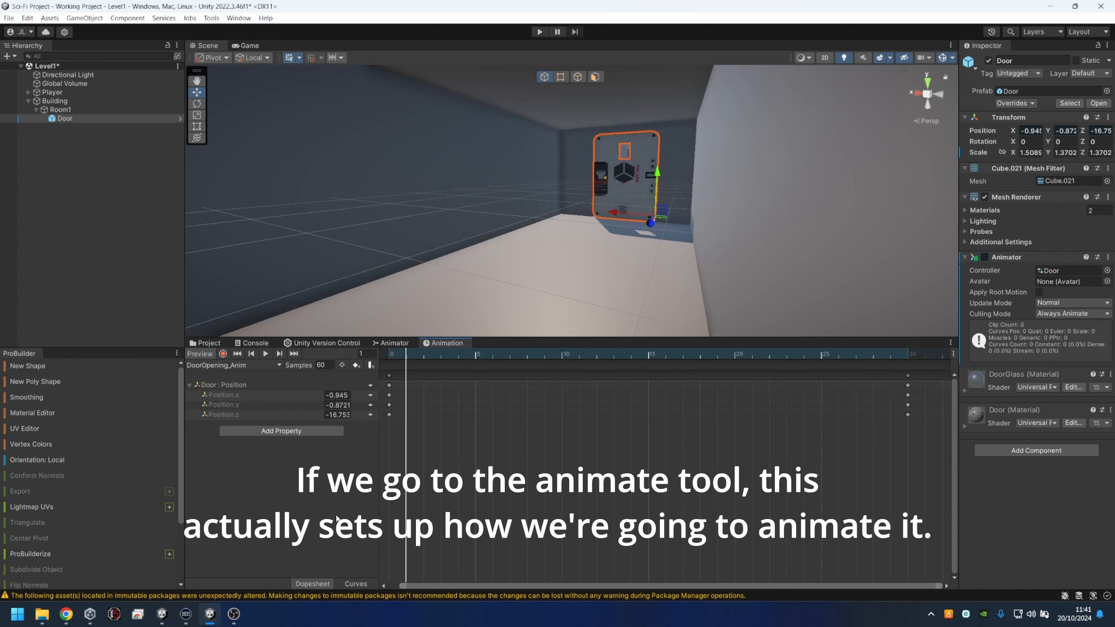
pyautogui.click(388, 343)
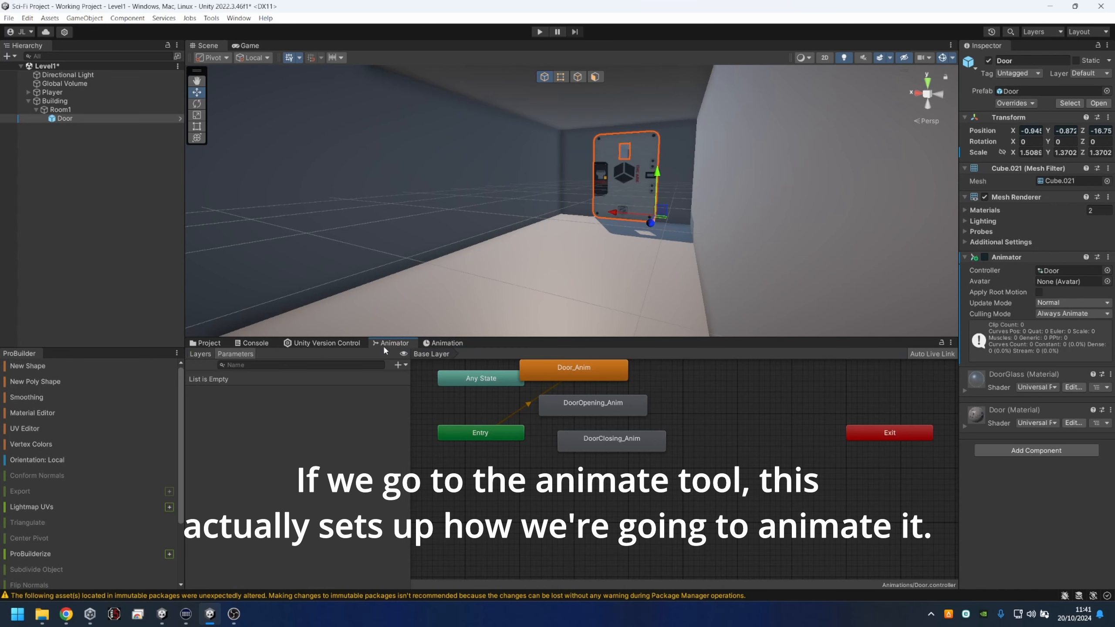
# Arrange the Animator graph with Entry directly above Door_Anim, the opening and closing states below it, and Any State off to the side.
pyautogui.moveTo(480, 388); pyautogui.dragTo(442, 383)
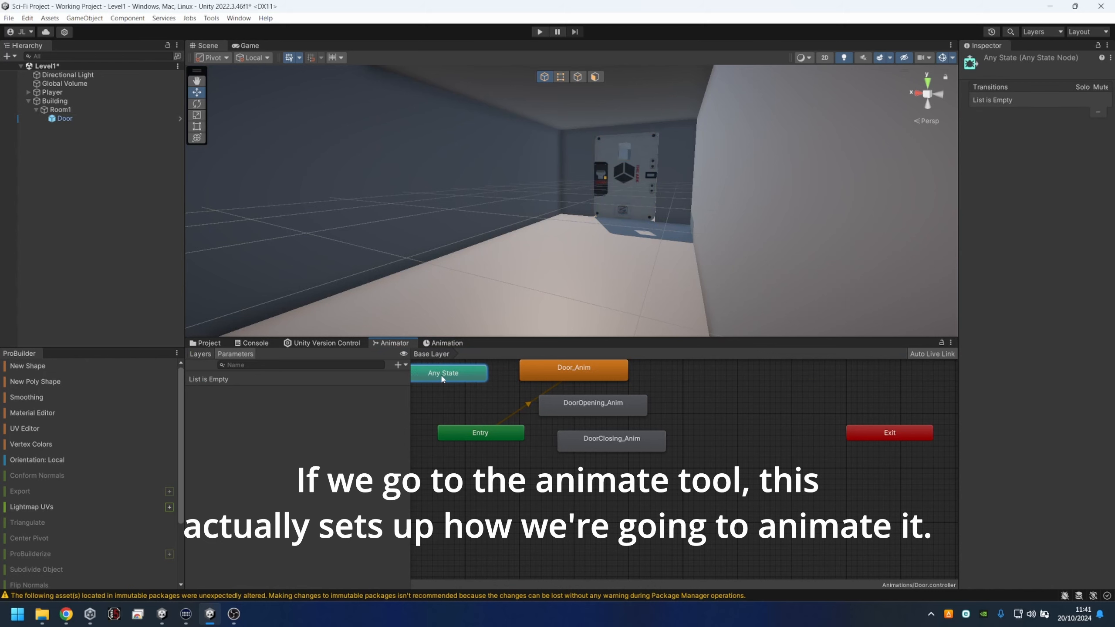
pyautogui.click(565, 406)
pyautogui.moveTo(565, 406); pyautogui.dragTo(507, 509)
pyautogui.moveTo(599, 438); pyautogui.dragTo(703, 508)
pyautogui.moveTo(578, 379); pyautogui.dragTo(649, 443)
pyautogui.moveTo(513, 439); pyautogui.dragTo(668, 393)
pyautogui.scroll(-3, 574, 412)
pyautogui.scroll(-2, 573, 412)
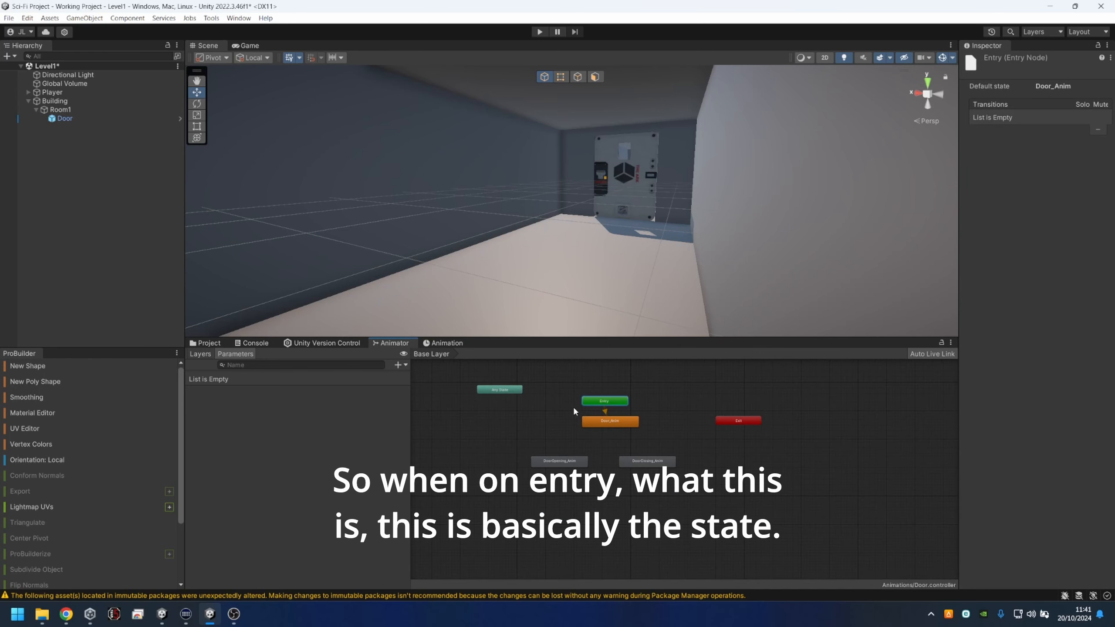
pyautogui.scroll(2, 504, 439)
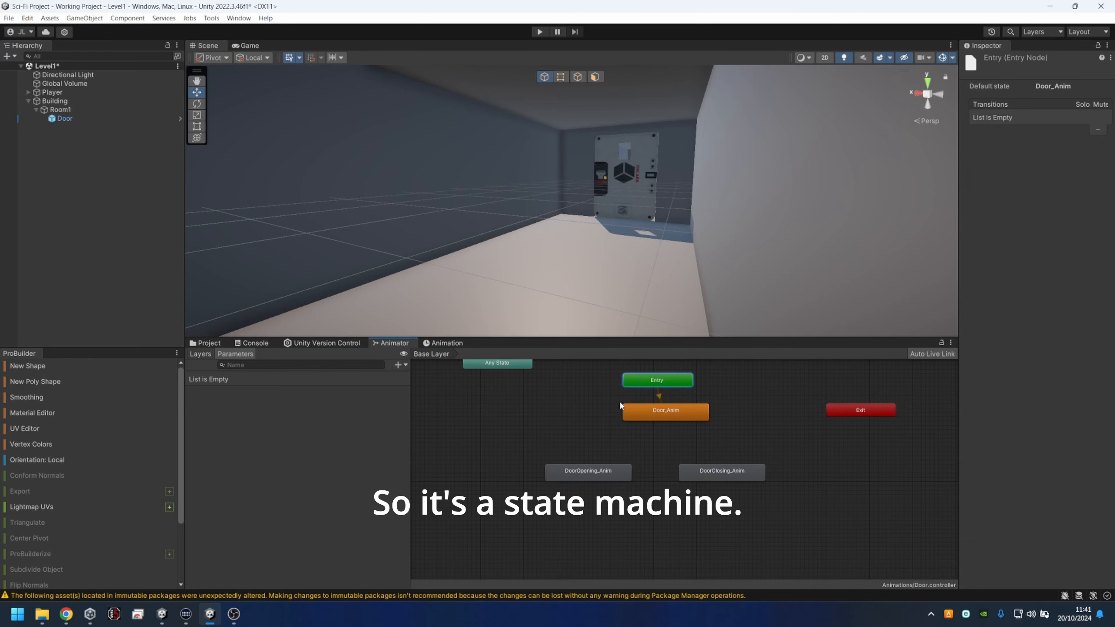
pyautogui.moveTo(644, 383); pyautogui.dragTo(654, 397)
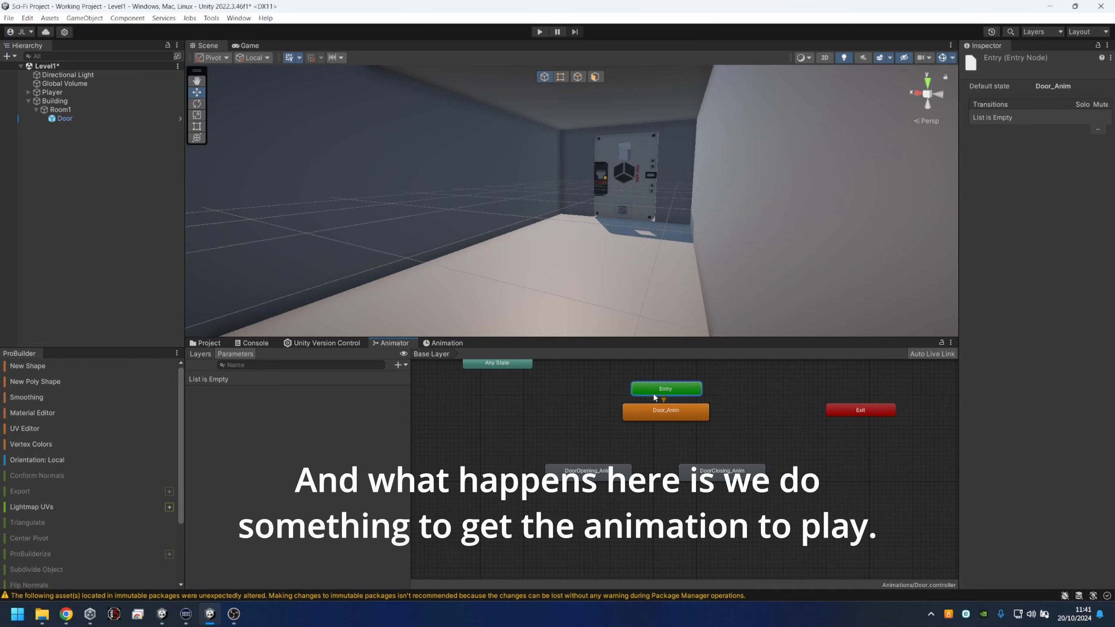
# Swap the two lower states in the graph, placing DoorClosing_Anim on the left and DoorOpening_Anim on the right.
pyautogui.click(607, 486)
pyautogui.moveTo(612, 474); pyautogui.dragTo(820, 453)
pyautogui.moveTo(732, 477); pyautogui.dragTo(598, 473)
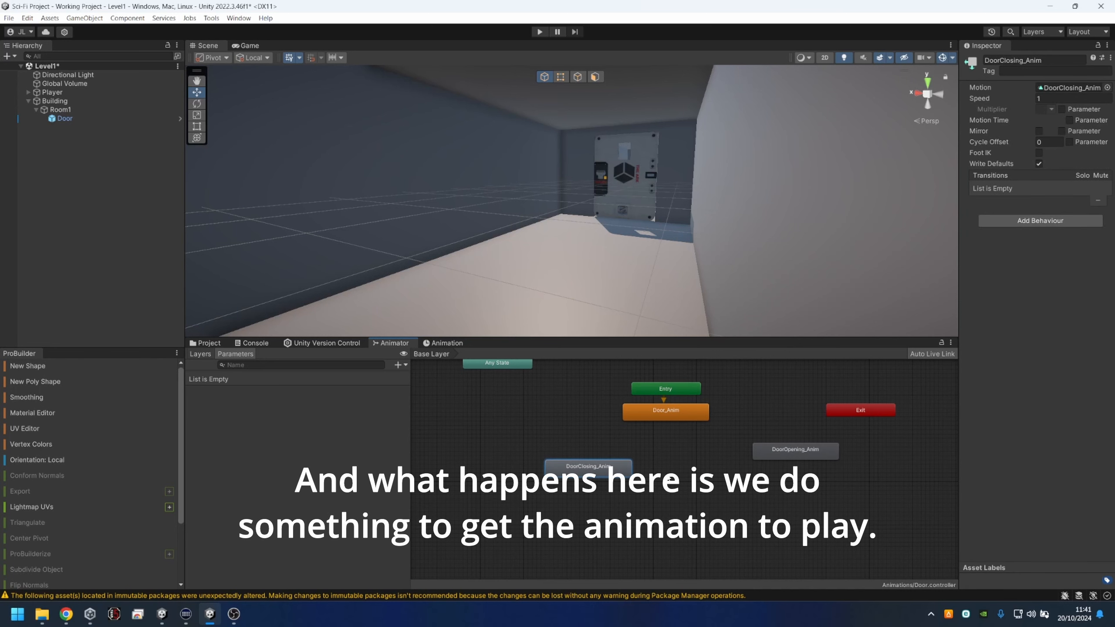
pyautogui.moveTo(771, 458); pyautogui.dragTo(723, 479)
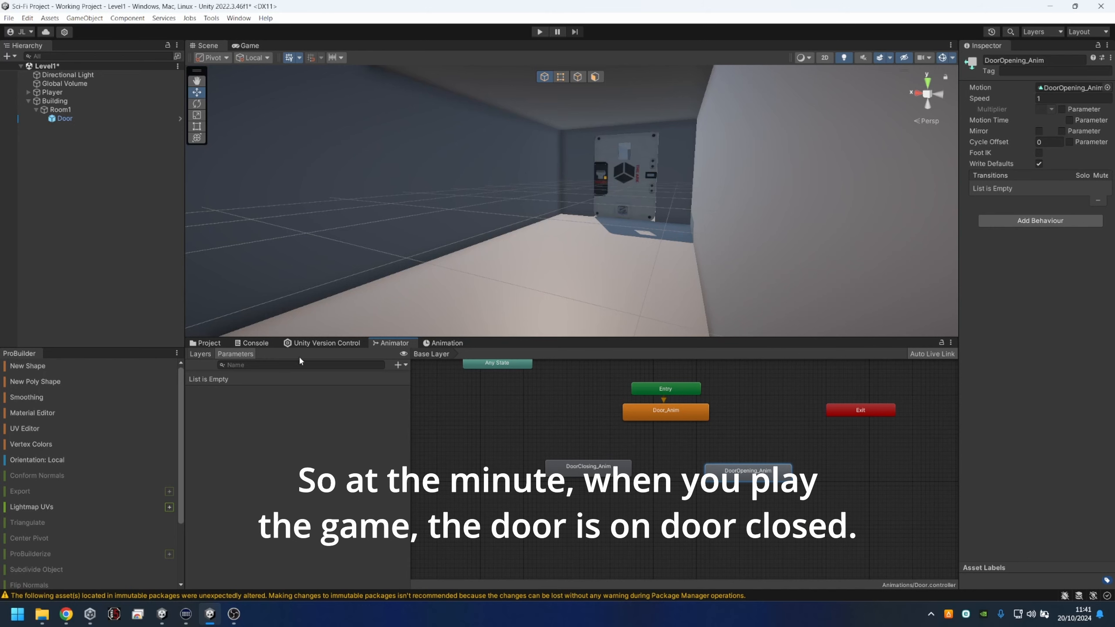
# Review the DoorClosing_Anim and DoorClosed_Anim clips' keyframes, then return to the Animator state machine.
pyautogui.click(455, 345)
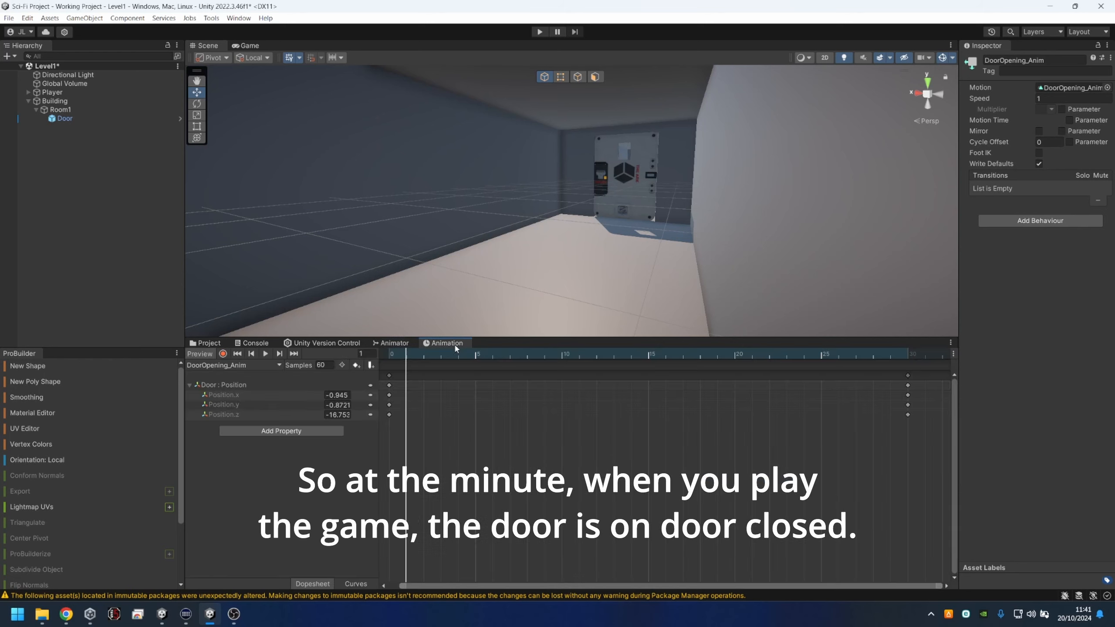
pyautogui.click(237, 365)
pyautogui.click(242, 388)
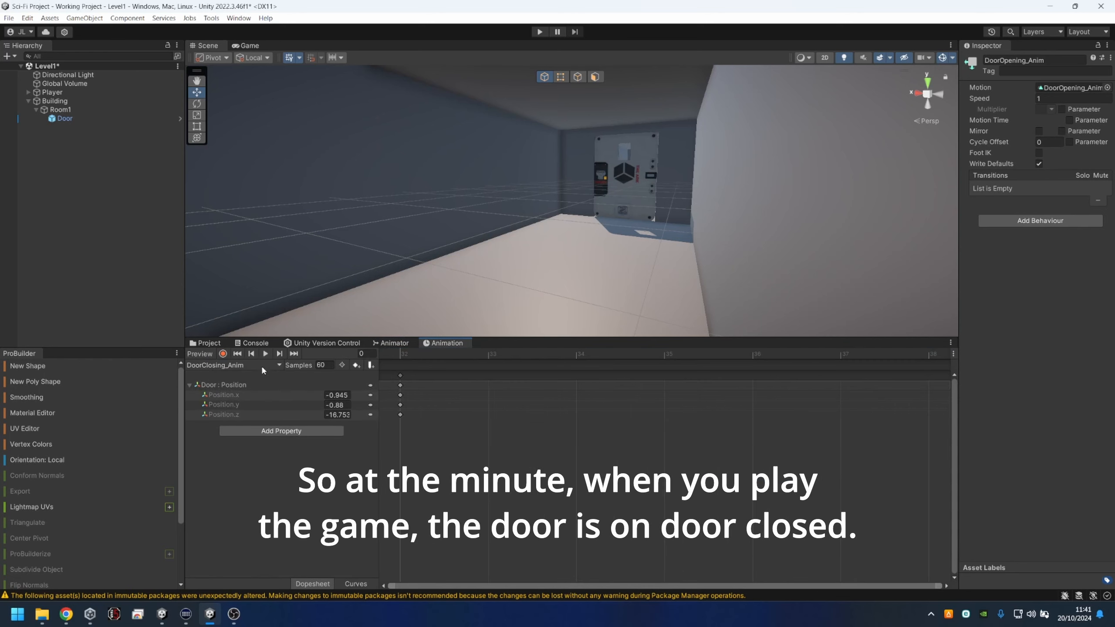
pyautogui.click(237, 365)
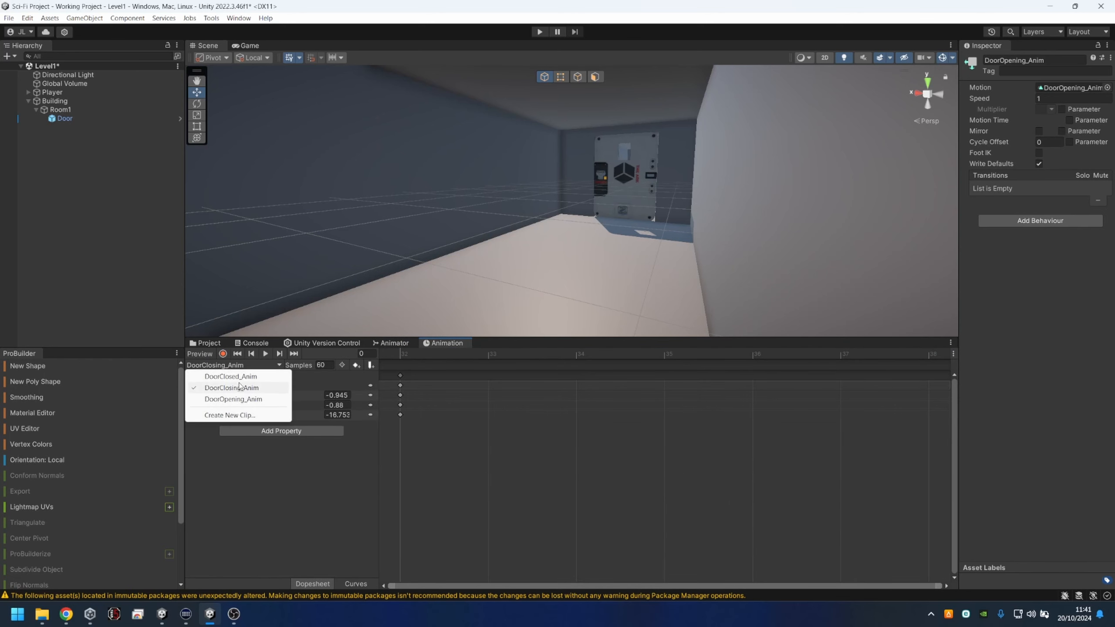
pyautogui.click(249, 377)
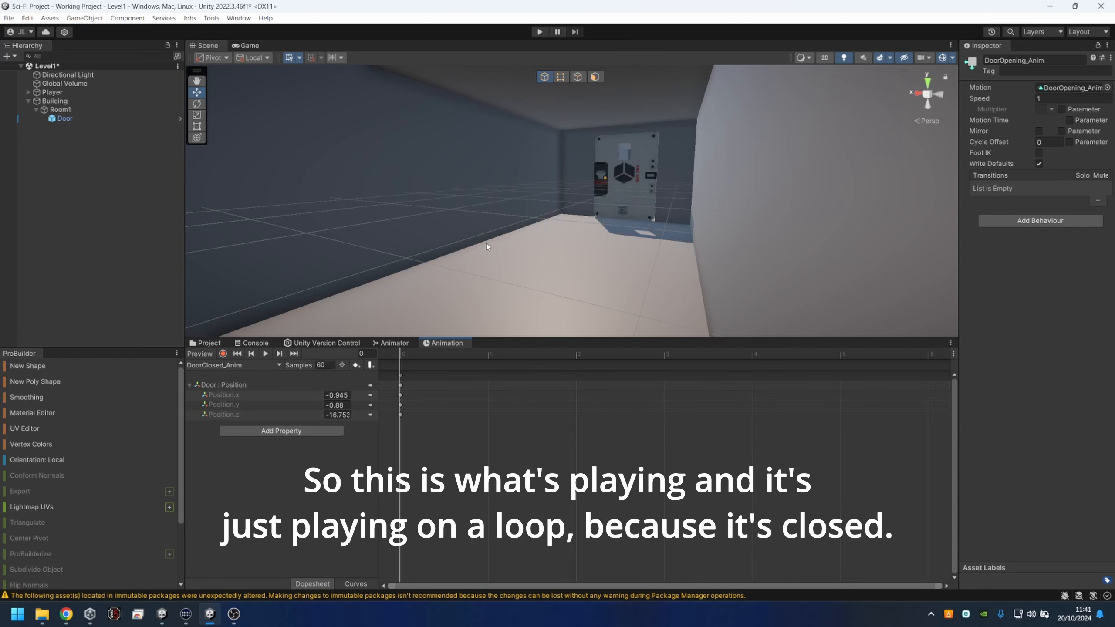
pyautogui.click(392, 343)
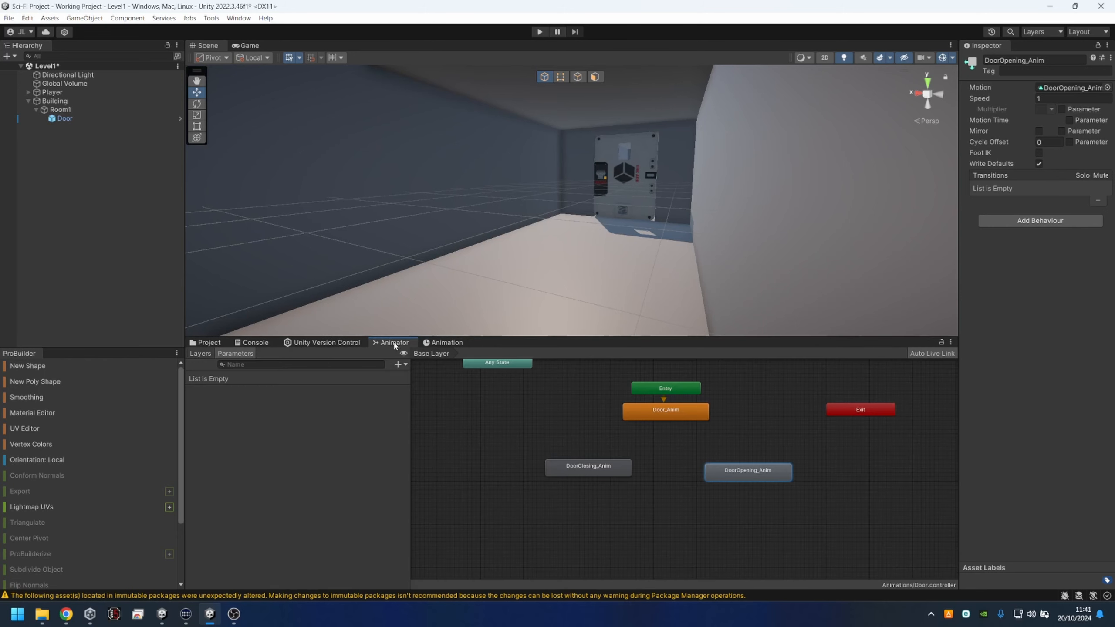
pyautogui.scroll(3, 708, 466)
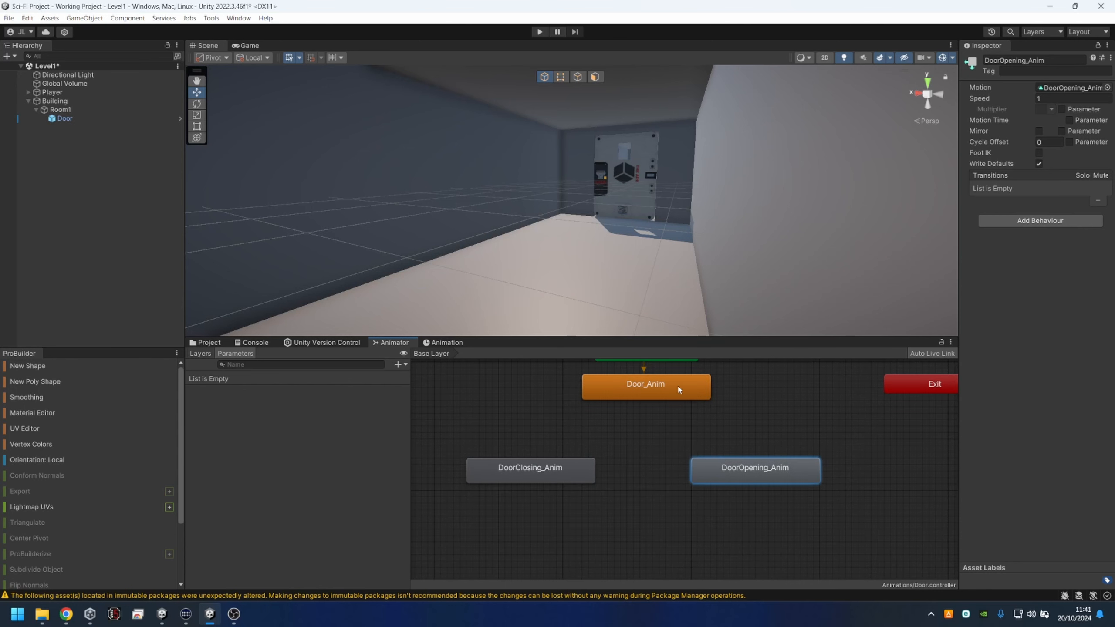
pyautogui.rightClick(715, 478)
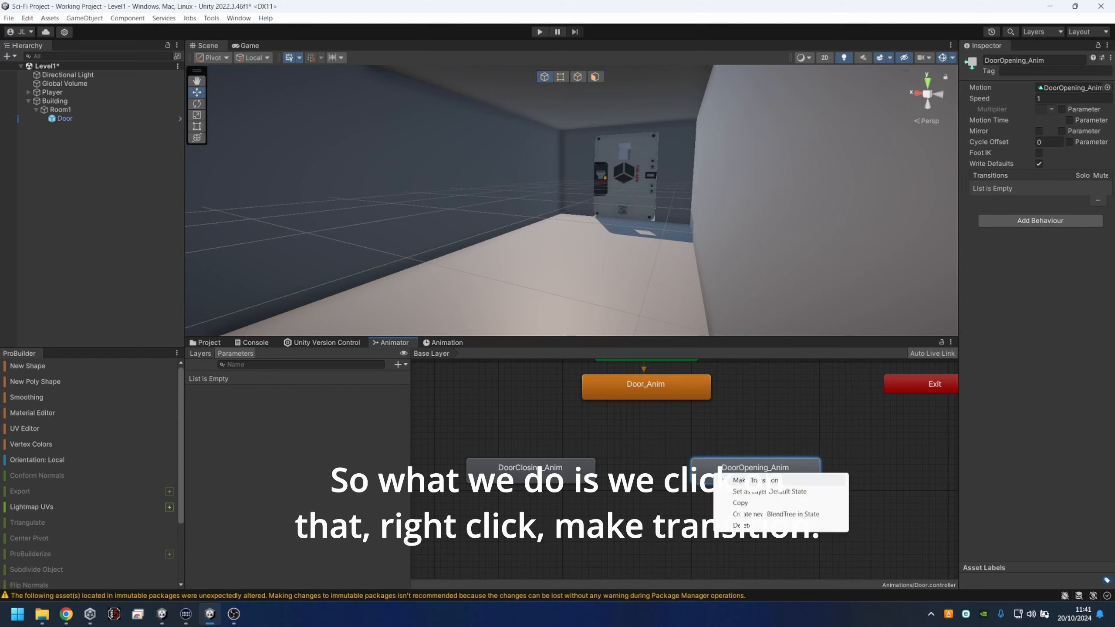
pyautogui.click(725, 479)
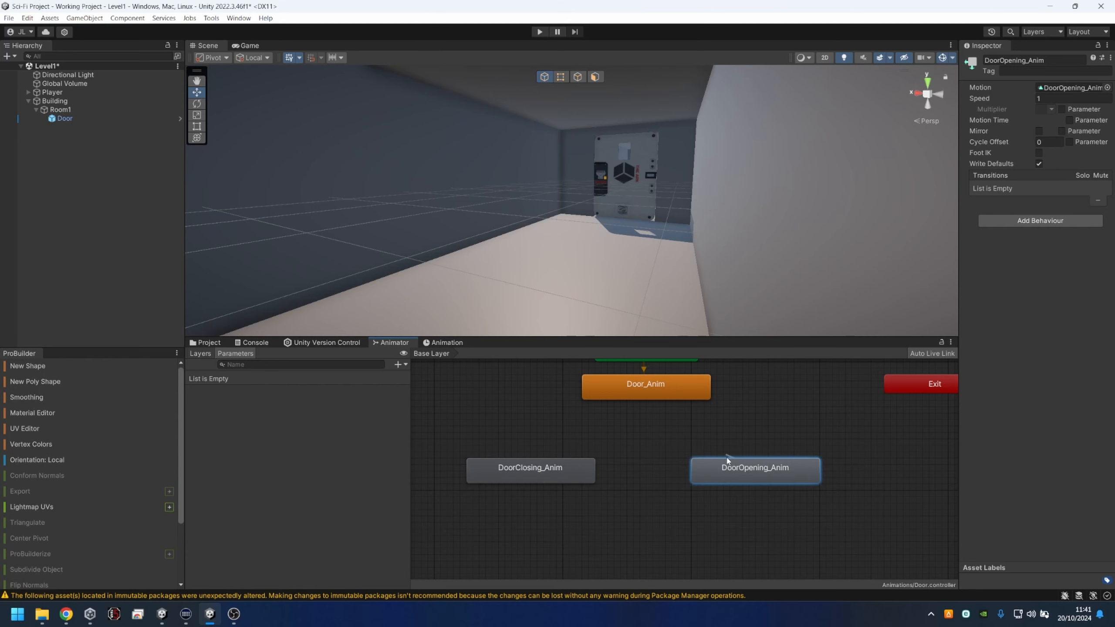
pyautogui.press('Escape')
# Make a transition from the Door_Anim state to DoorOpening_Anim in the Animator graph.
pyautogui.rightClick(662, 395)
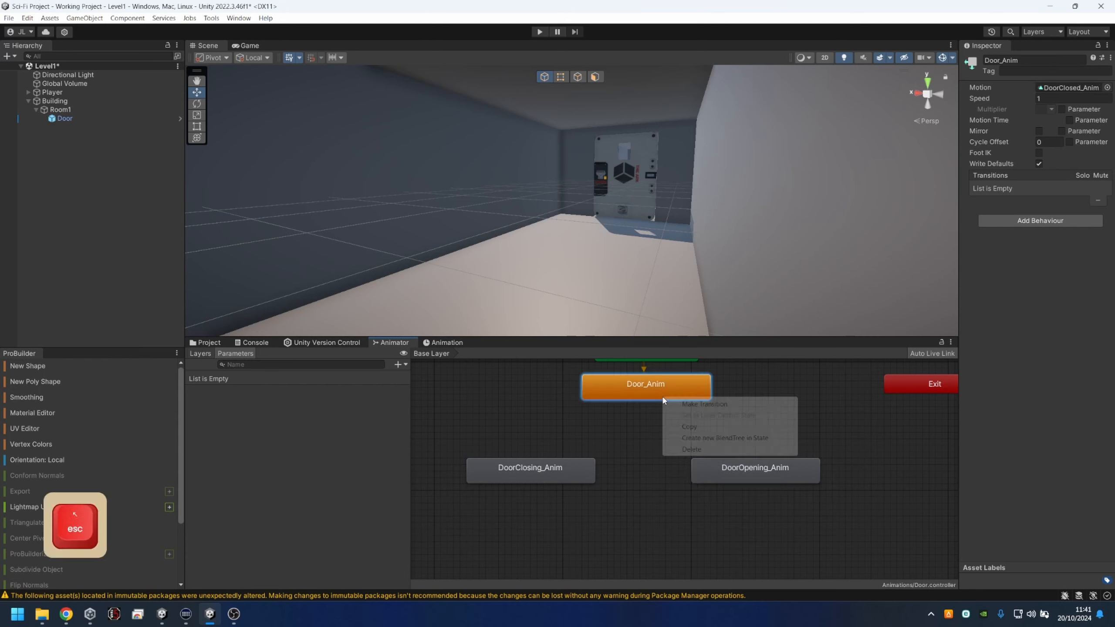
pyautogui.click(703, 406)
pyautogui.click(730, 468)
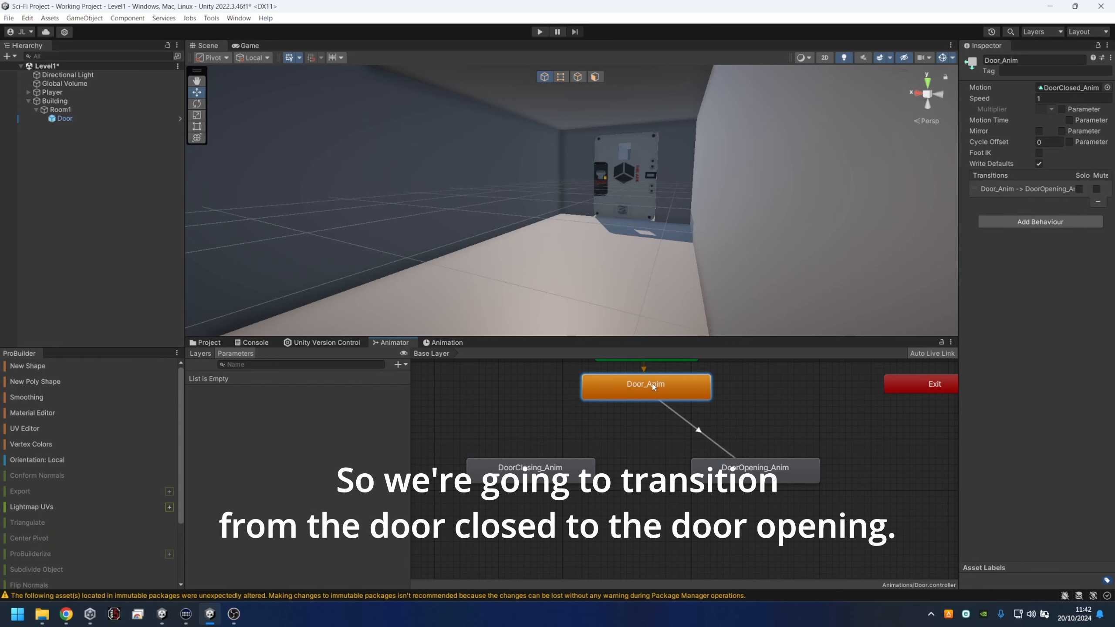
# Make transitions from DoorOpening_Anim to DoorClosing_Anim and from DoorClosing_Anim back to Door_Anim.
pyautogui.rightClick(729, 471)
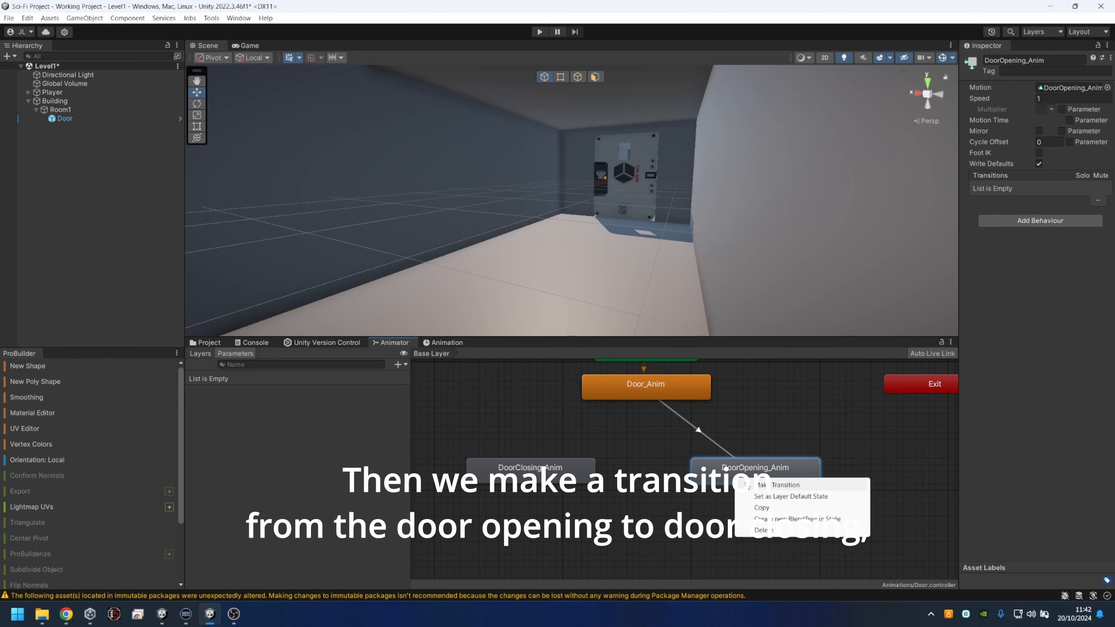
pyautogui.click(751, 485)
pyautogui.click(566, 470)
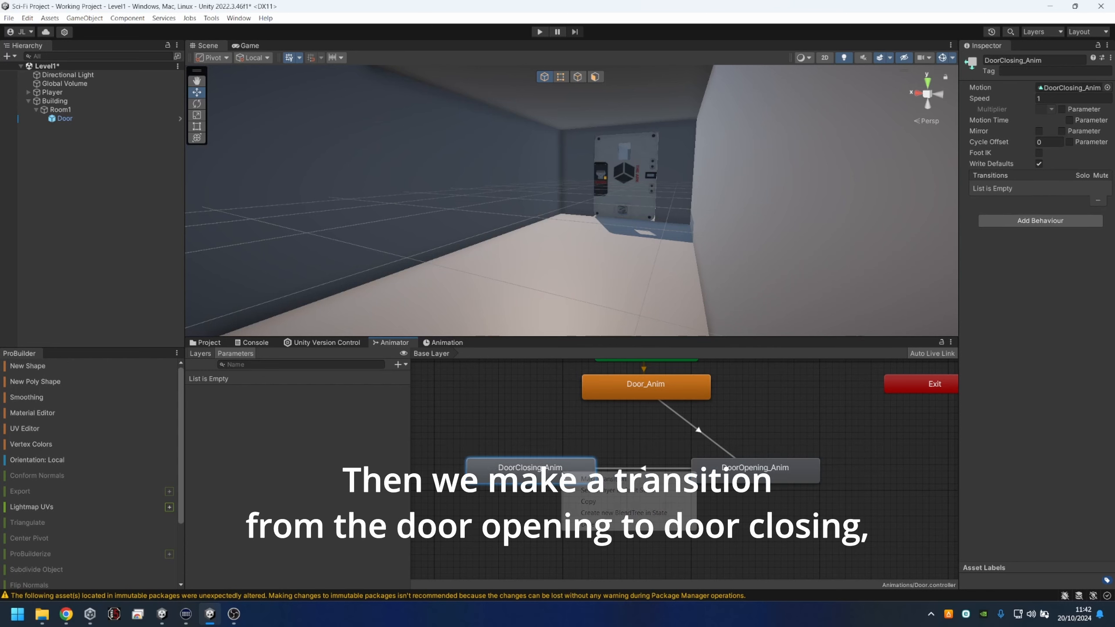
pyautogui.rightClick(564, 471)
pyautogui.click(602, 478)
pyautogui.click(610, 382)
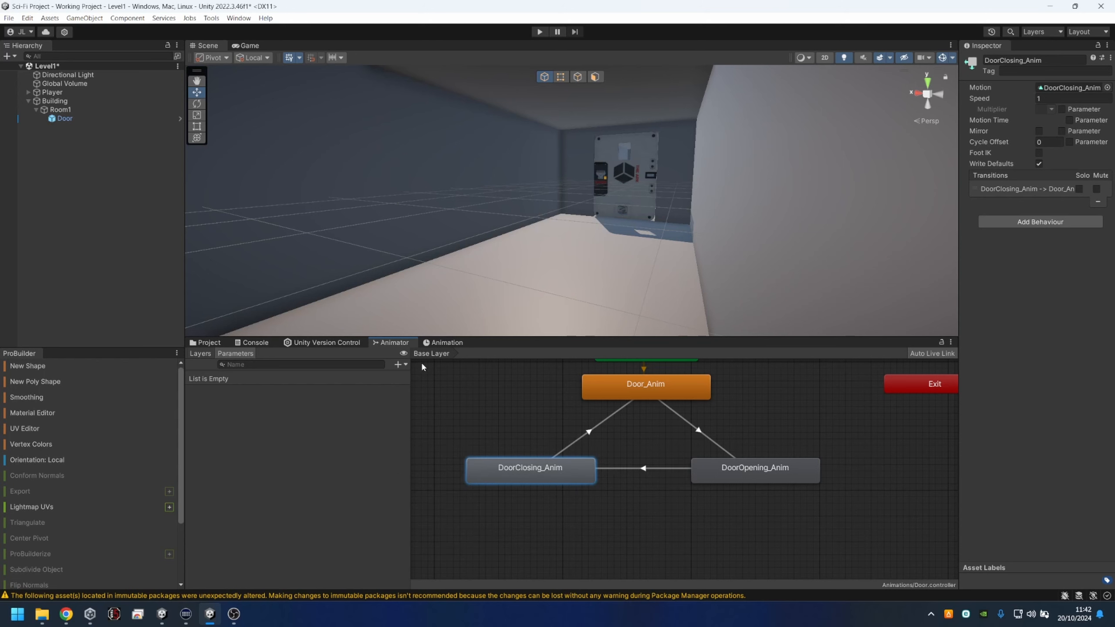
# Add a trigger parameter named Opening to the door's Animator.
pyautogui.click(399, 364)
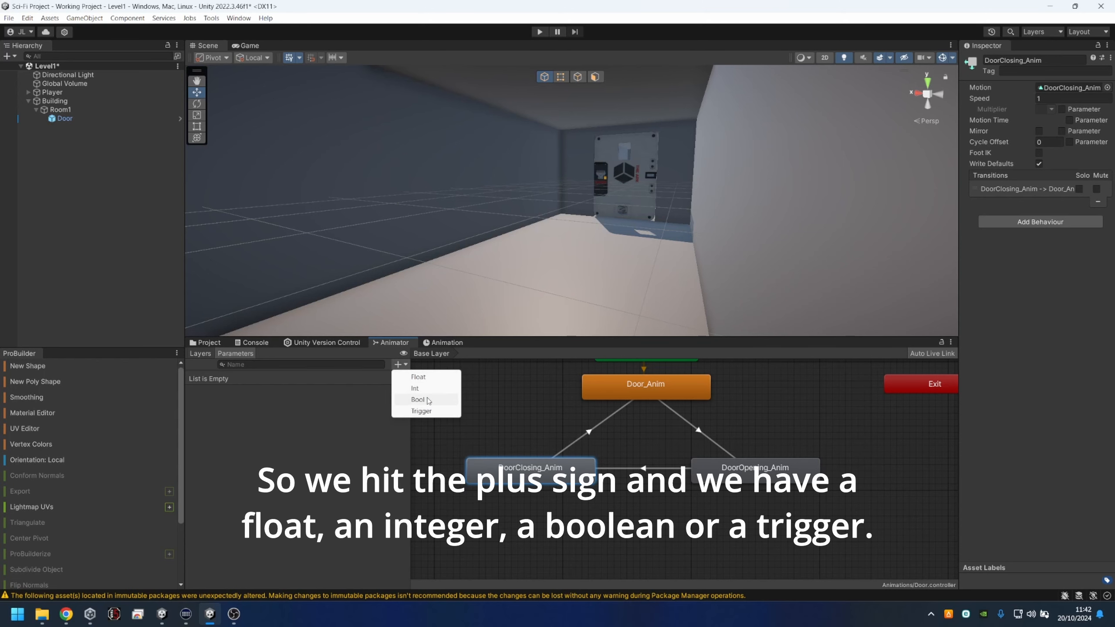
pyautogui.click(422, 411)
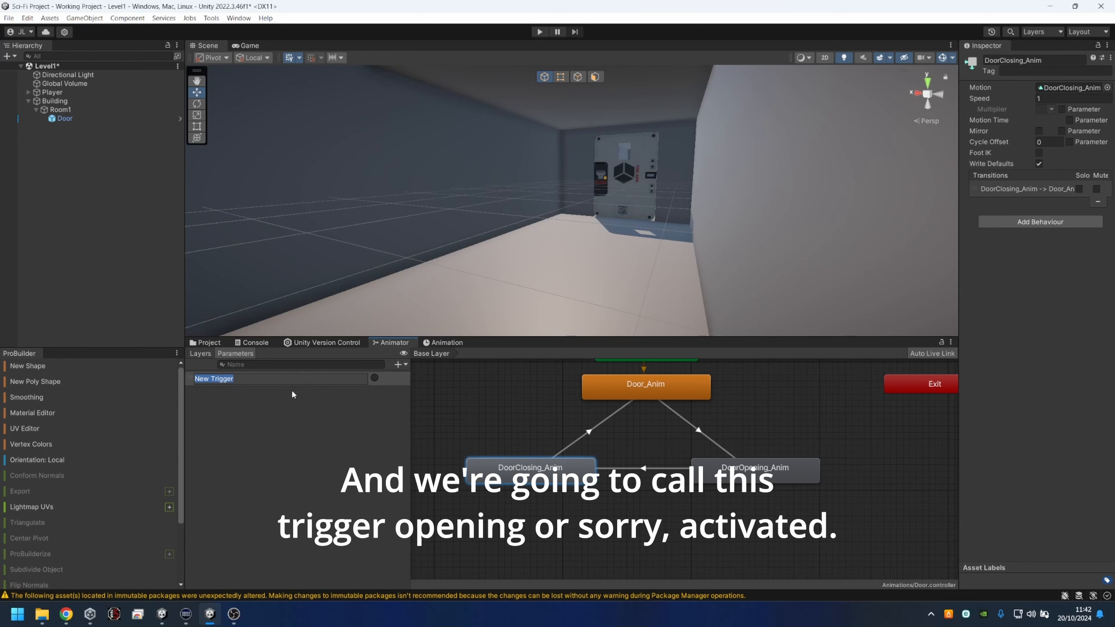
pyautogui.press('capslock')
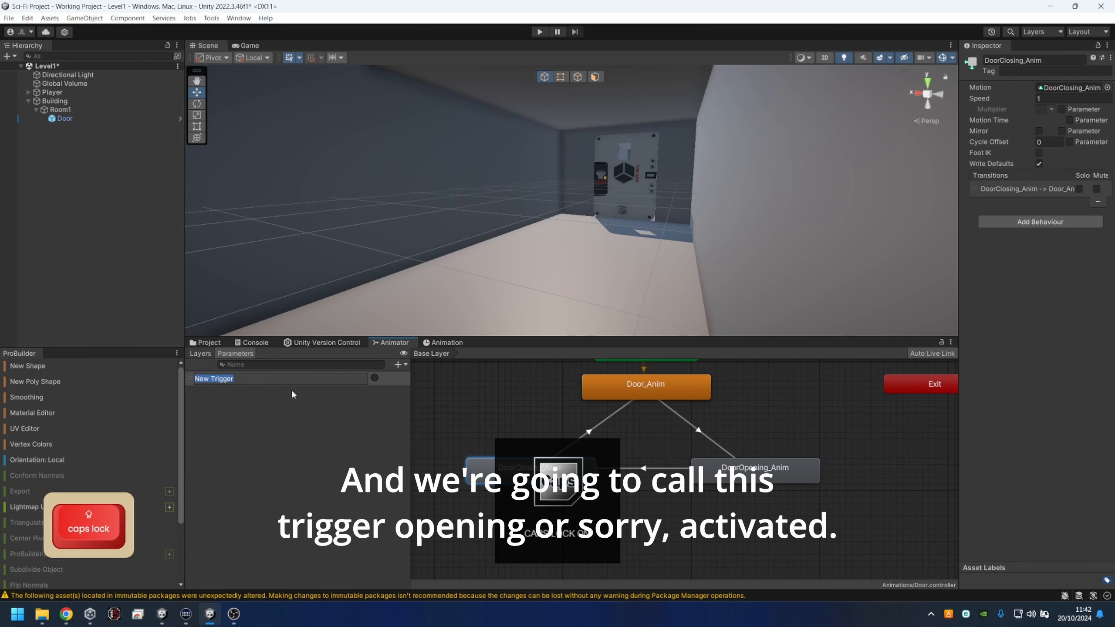
pyautogui.write('Opening')
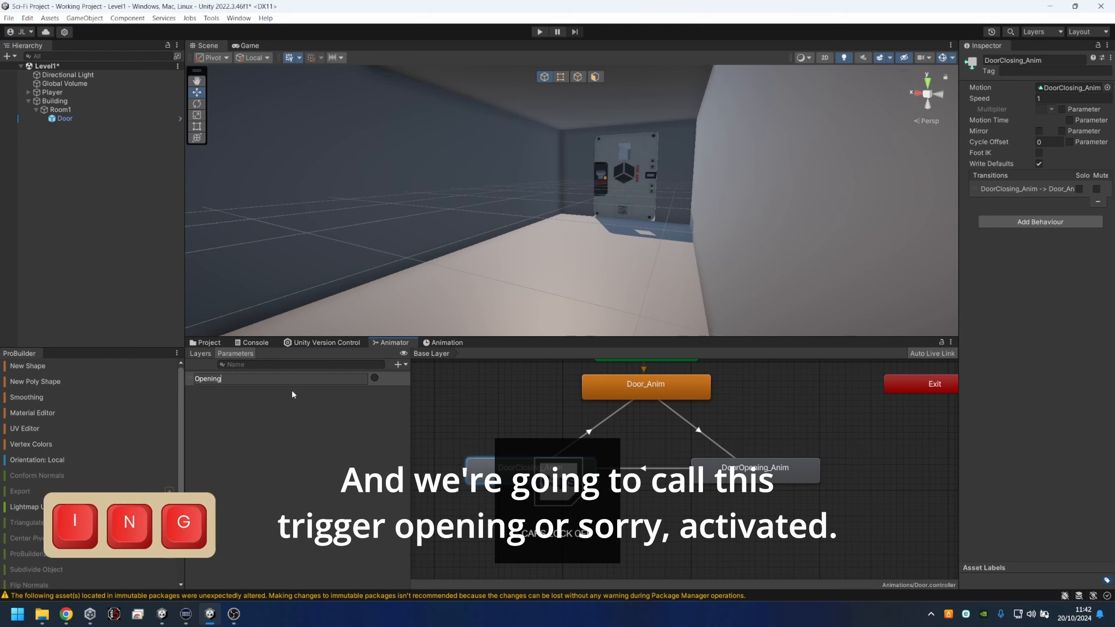
pyautogui.press('Return')
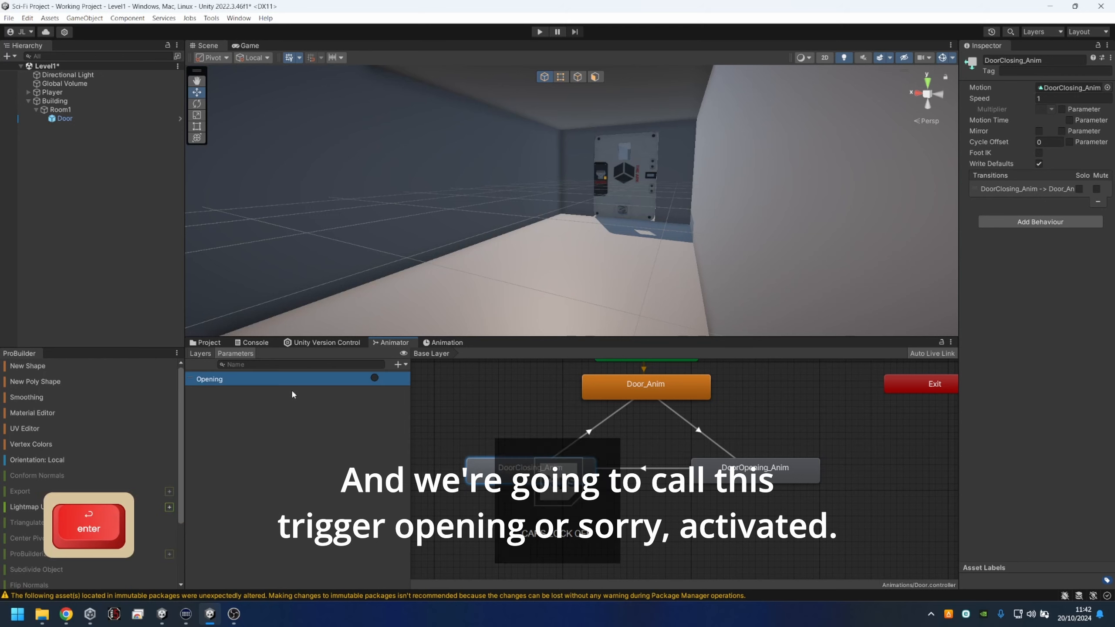
# Rename the Opening trigger parameter to Activated.
pyautogui.doubleClick(212, 381)
pyautogui.press('capslock')
pyautogui.write('Ac')
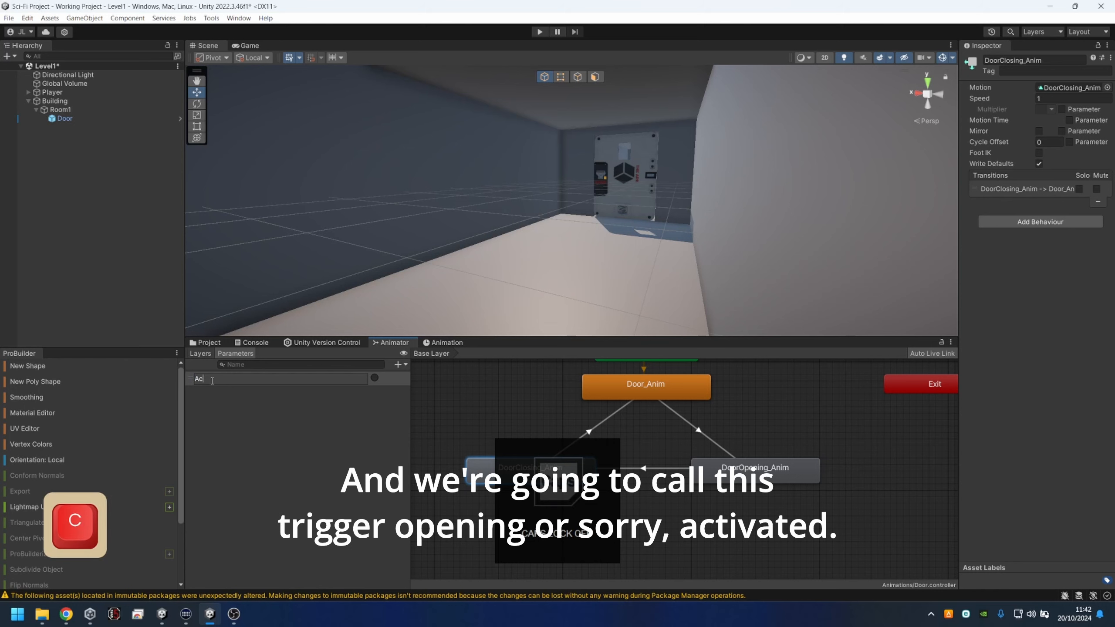
pyautogui.write('ti')
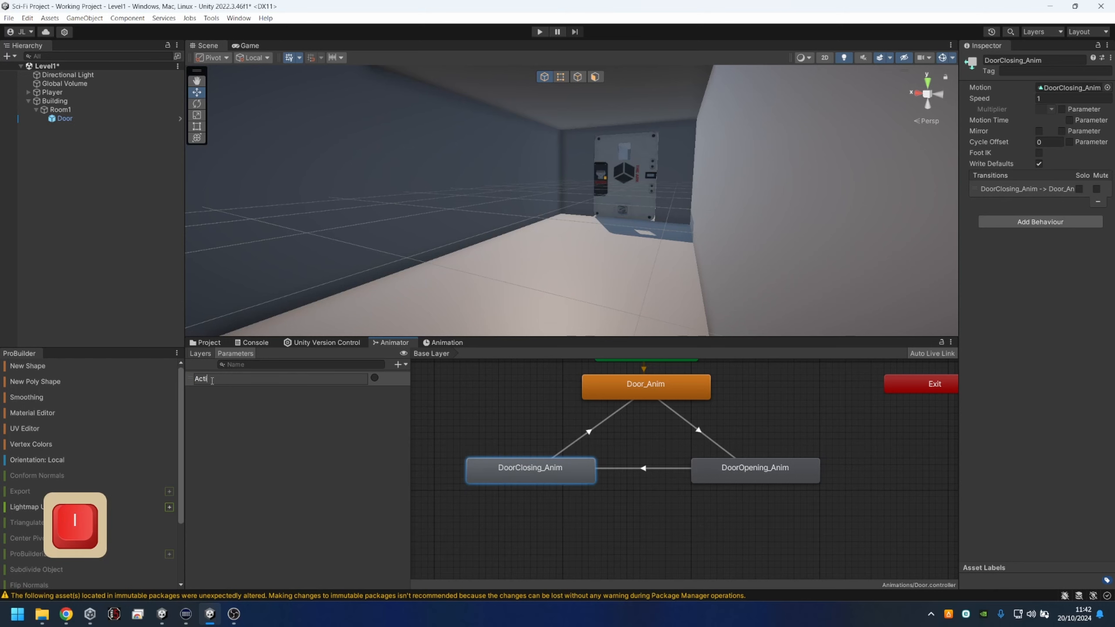
pyautogui.write('vated')
pyautogui.press('Return')
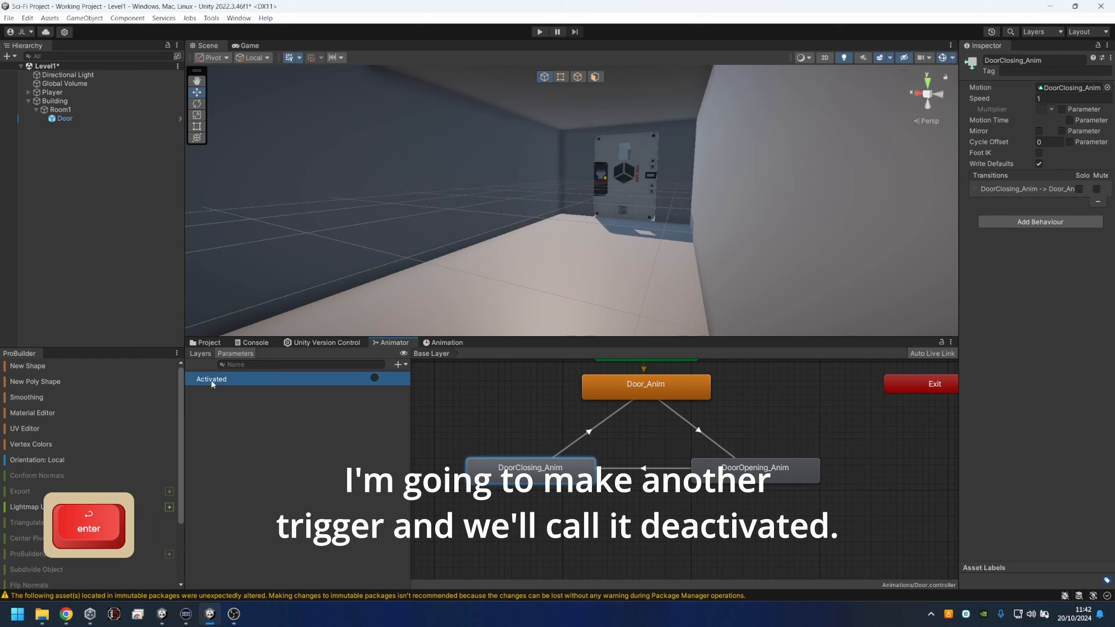
# Add a second trigger parameter named Deactivated to the door's Animator.
pyautogui.click(398, 365)
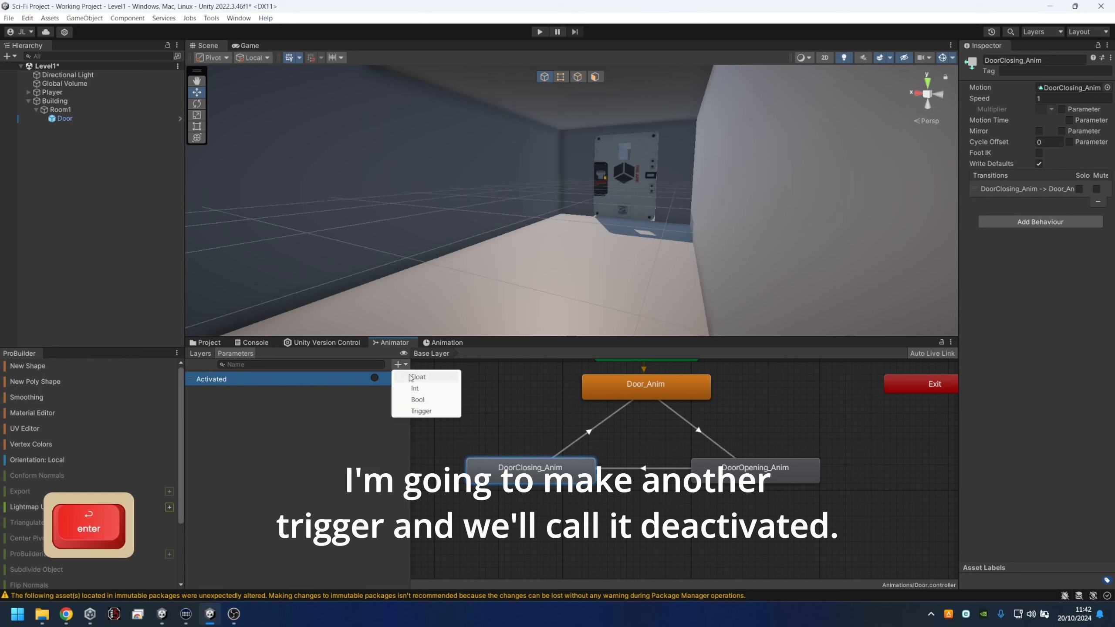
pyautogui.click(428, 400)
pyautogui.write('Dea')
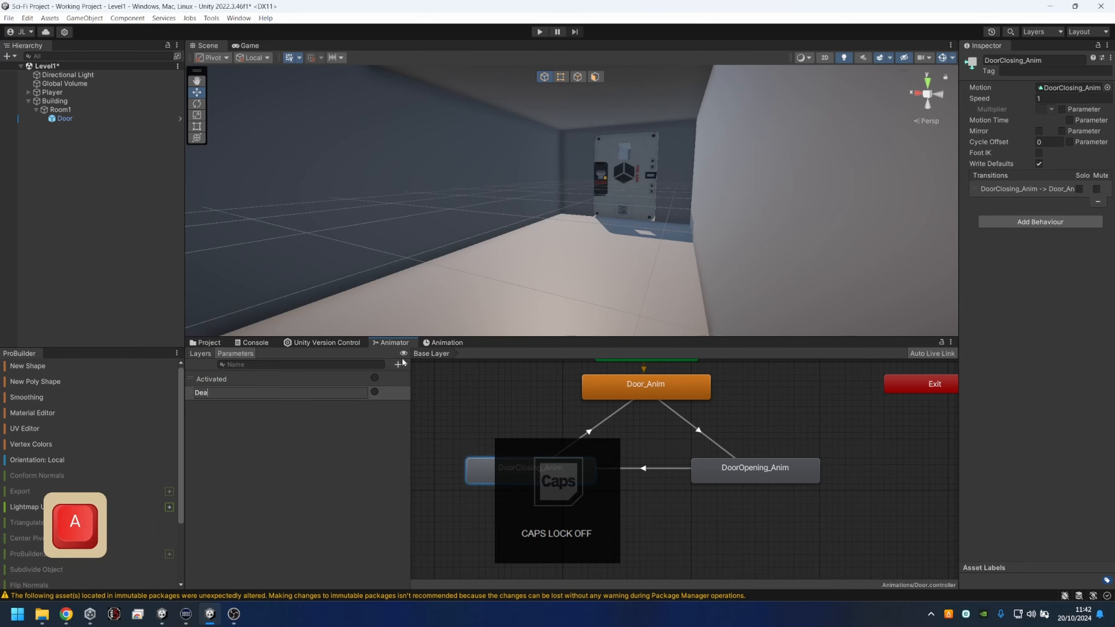
pyautogui.write('ctivated')
pyautogui.press('Return')
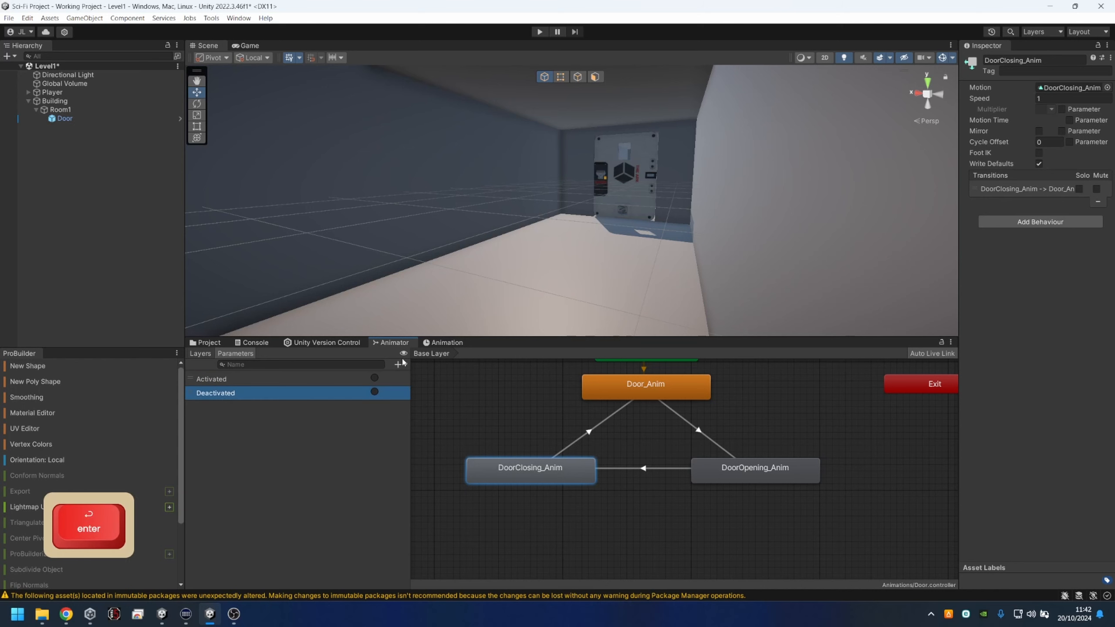
# Add the Activated trigger as a condition on the transition from Door_Anim to DoorOpening_Anim.
pyautogui.click(698, 430)
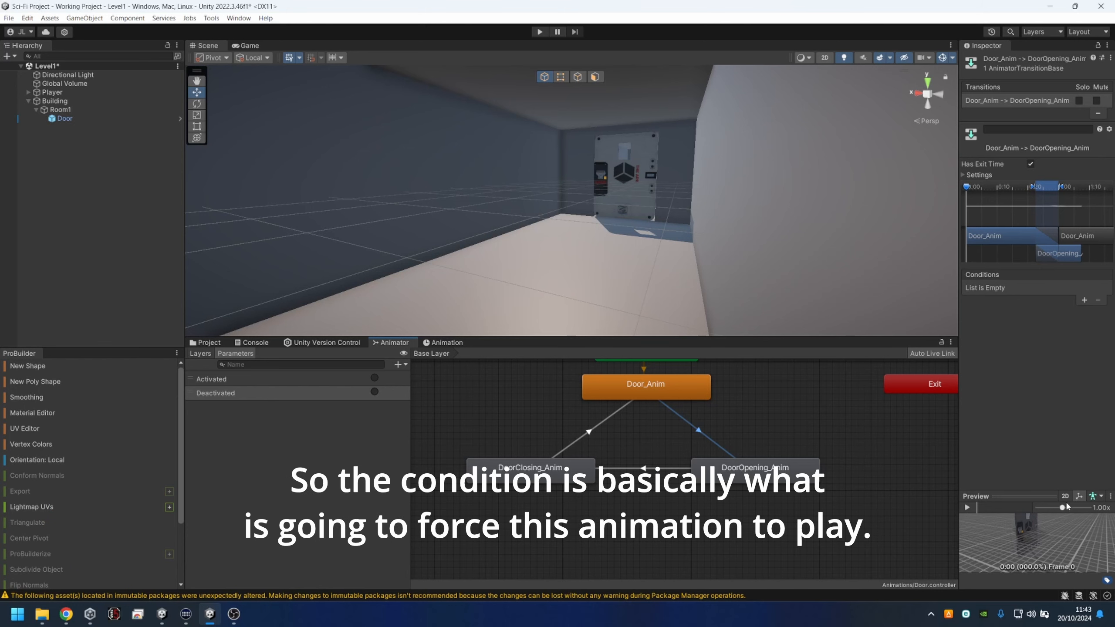
pyautogui.rightClick(907, 440)
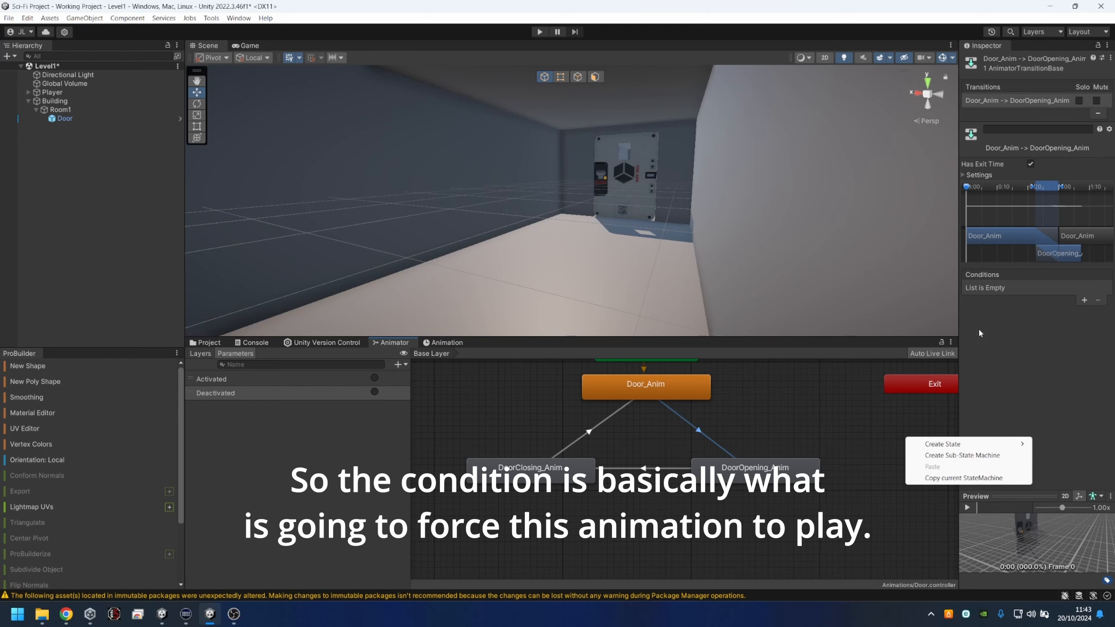
pyautogui.click(1040, 301)
pyautogui.click(1085, 299)
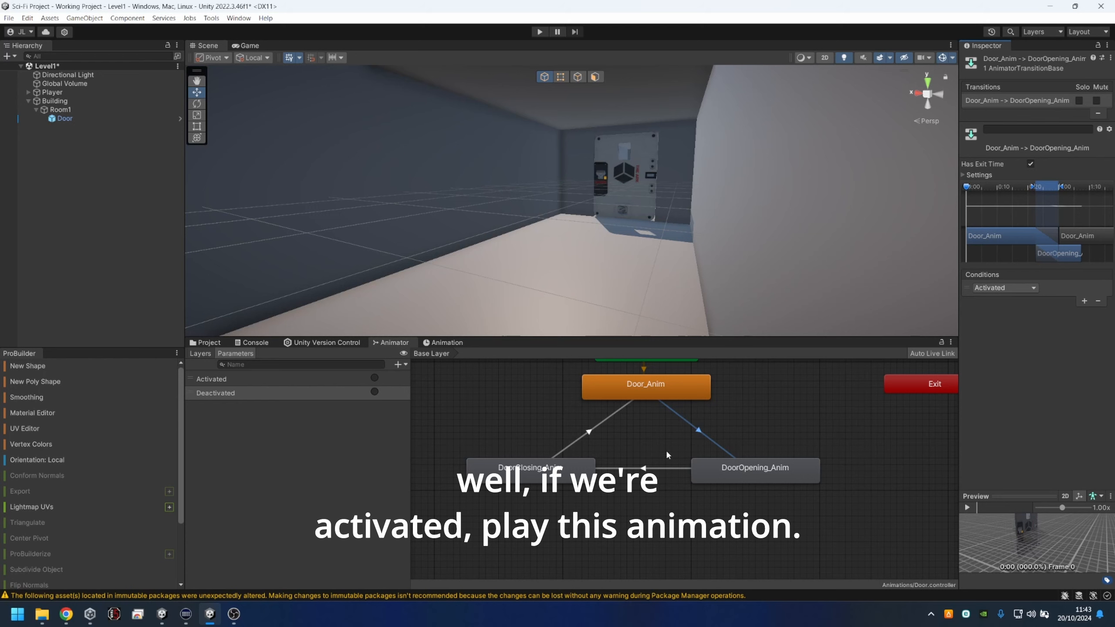
# Add a condition to the DoorOpening_Anim to DoorClosing_Anim transition and set it to the Deactivated trigger.
pyautogui.click(659, 468)
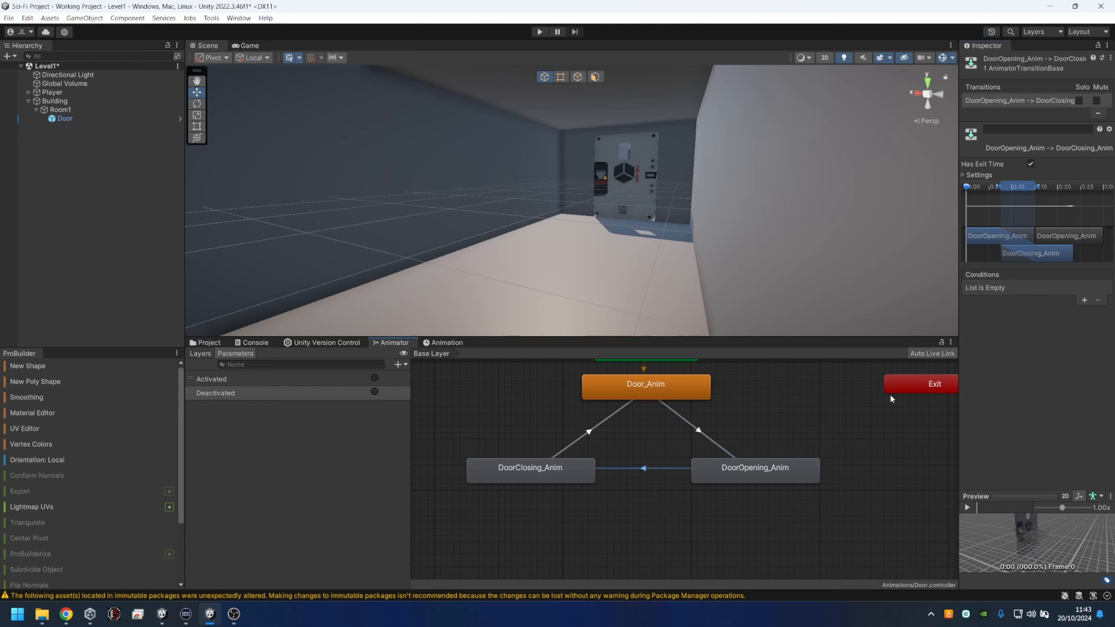
pyautogui.click(1084, 300)
pyautogui.click(1005, 288)
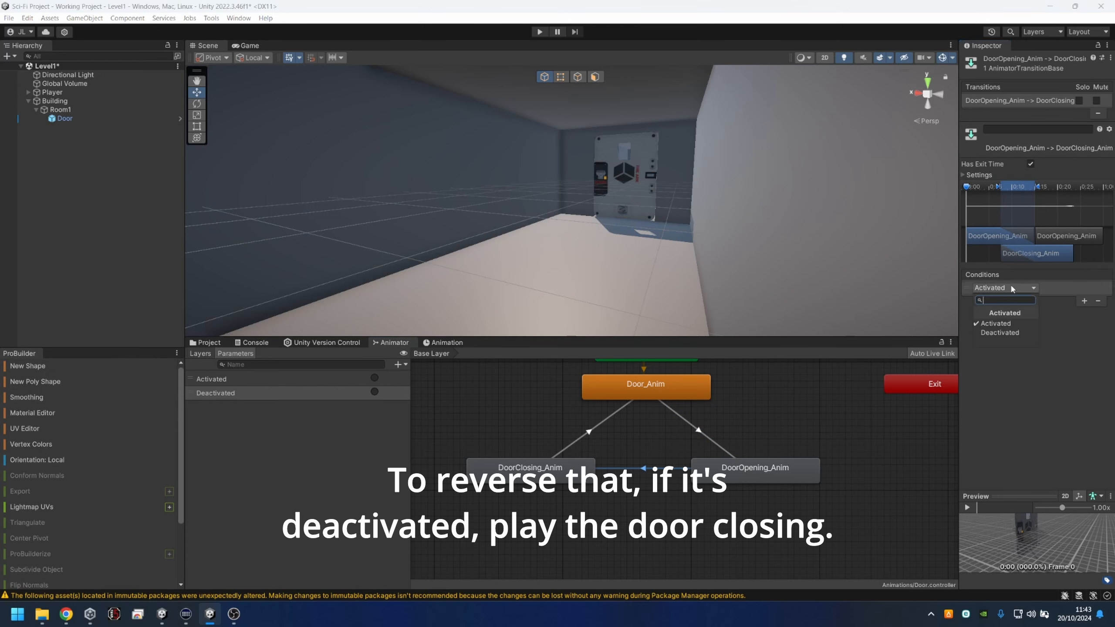
pyautogui.click(1010, 332)
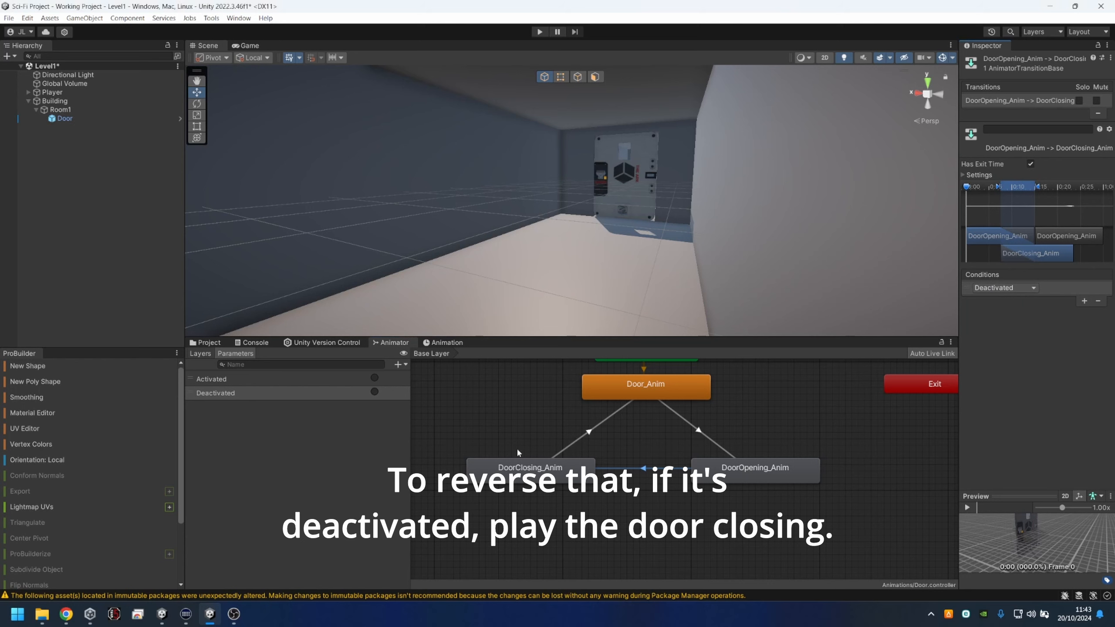
pyautogui.click(559, 466)
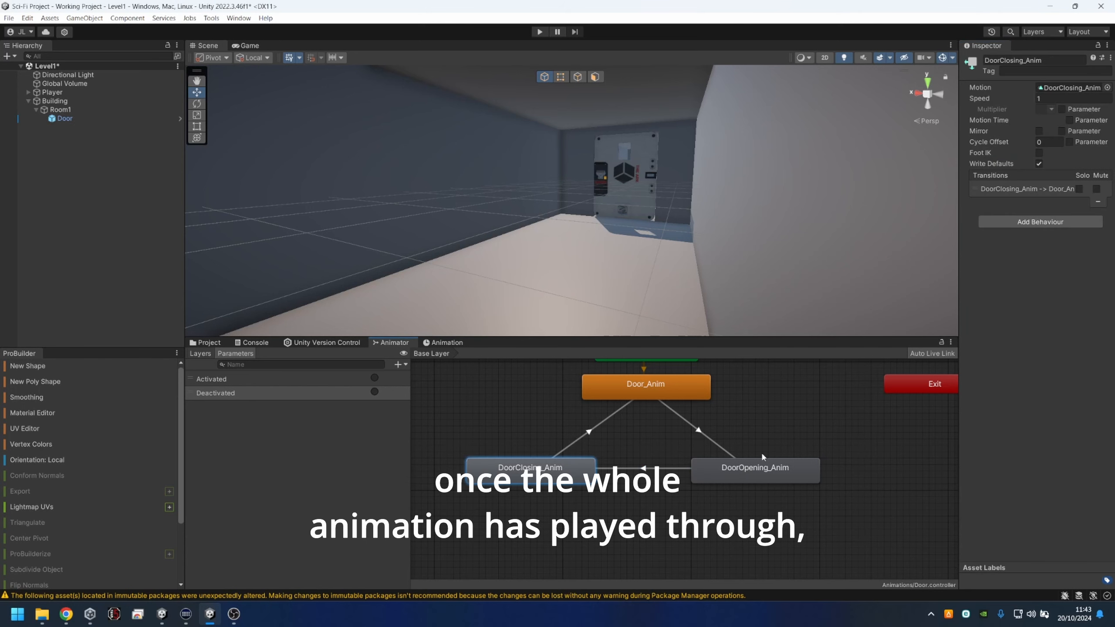
pyautogui.click(576, 439)
pyautogui.click(635, 398)
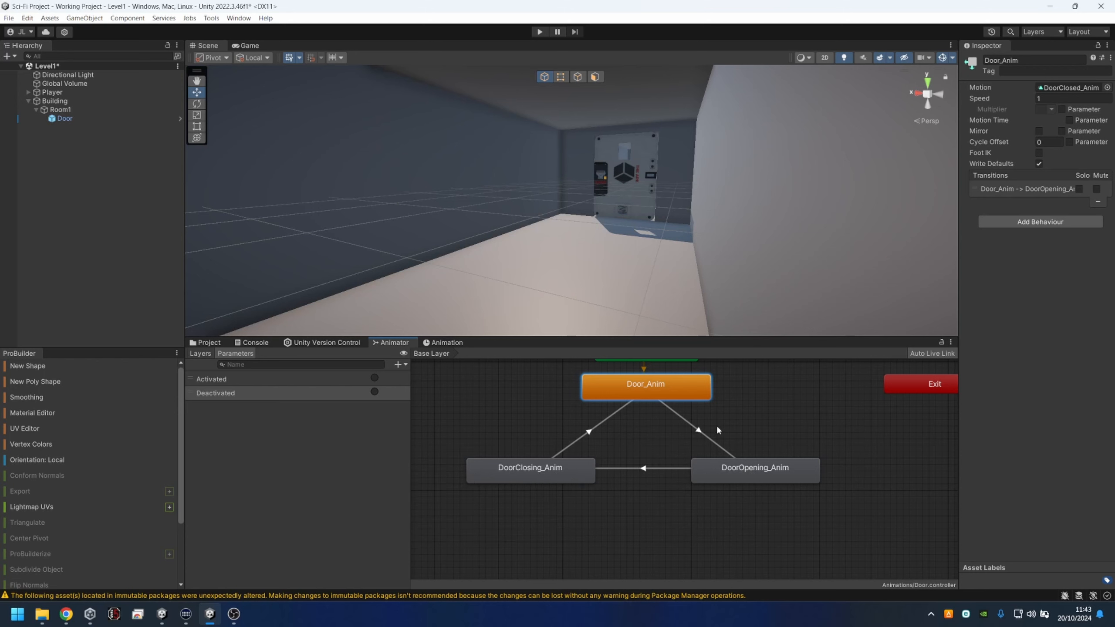
pyautogui.click(305, 421)
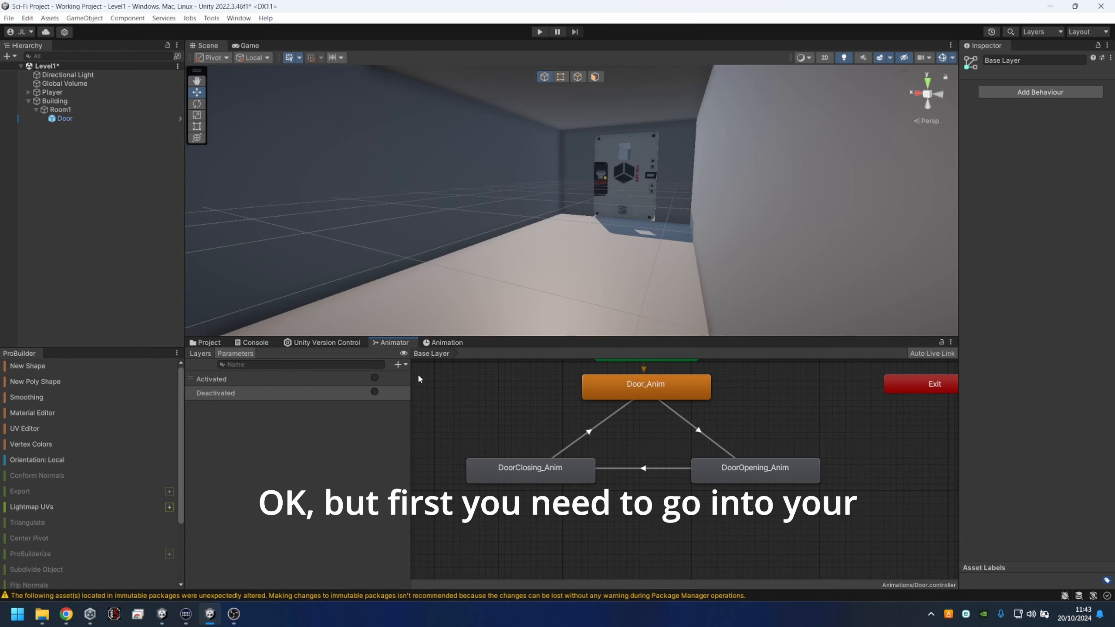
# Select all three door animation clips in the project's Animations folder and check their Loop Time setting.
pyautogui.click(206, 342)
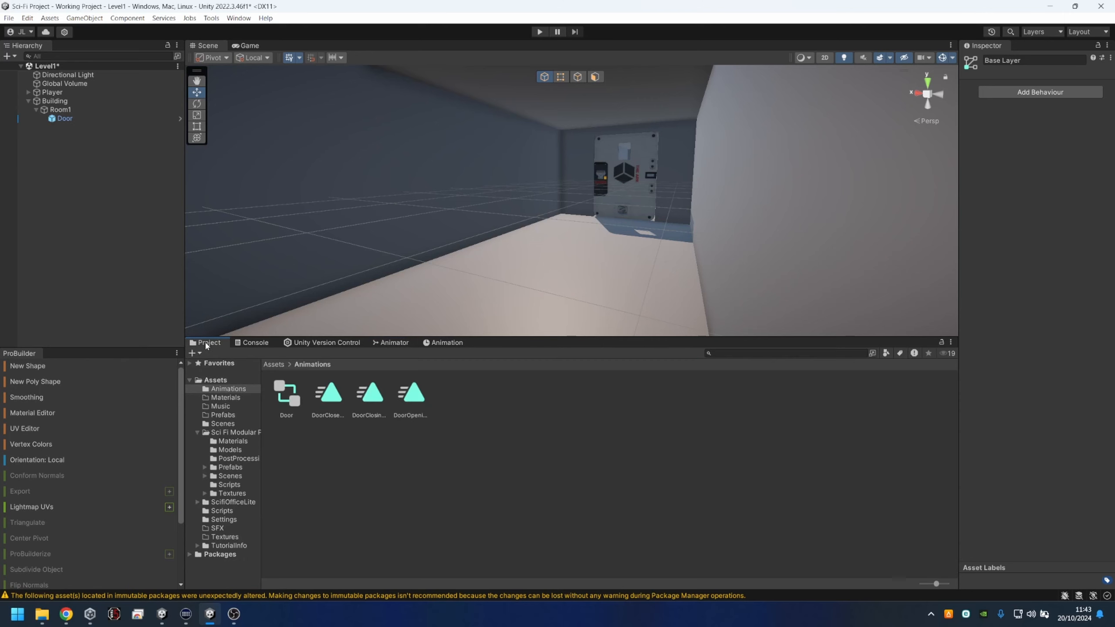
pyautogui.click(452, 434)
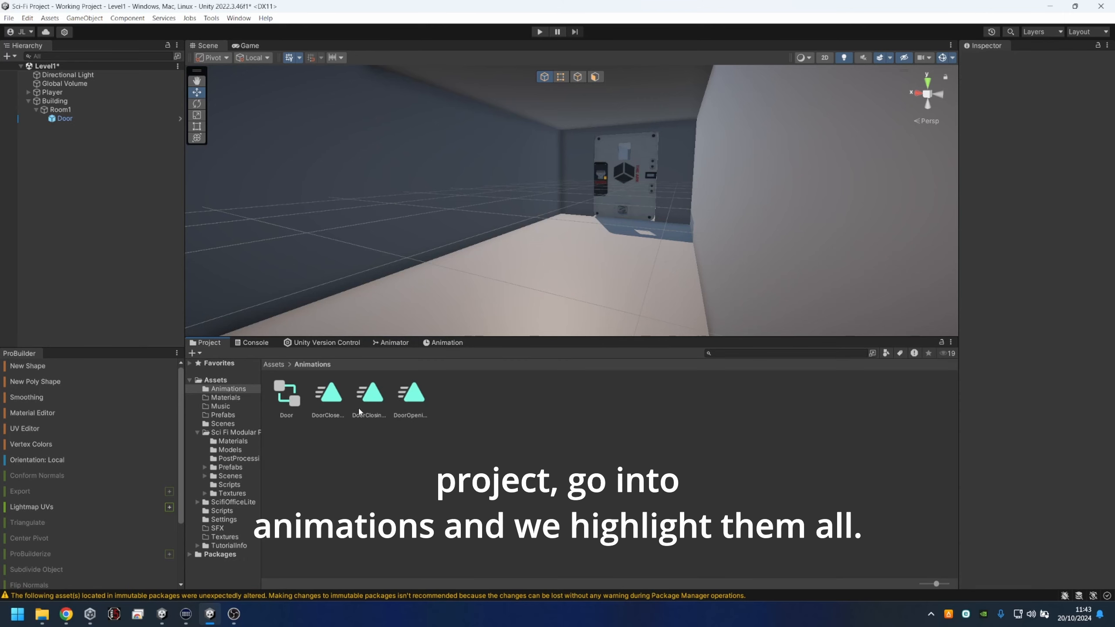
pyautogui.click(328, 393)
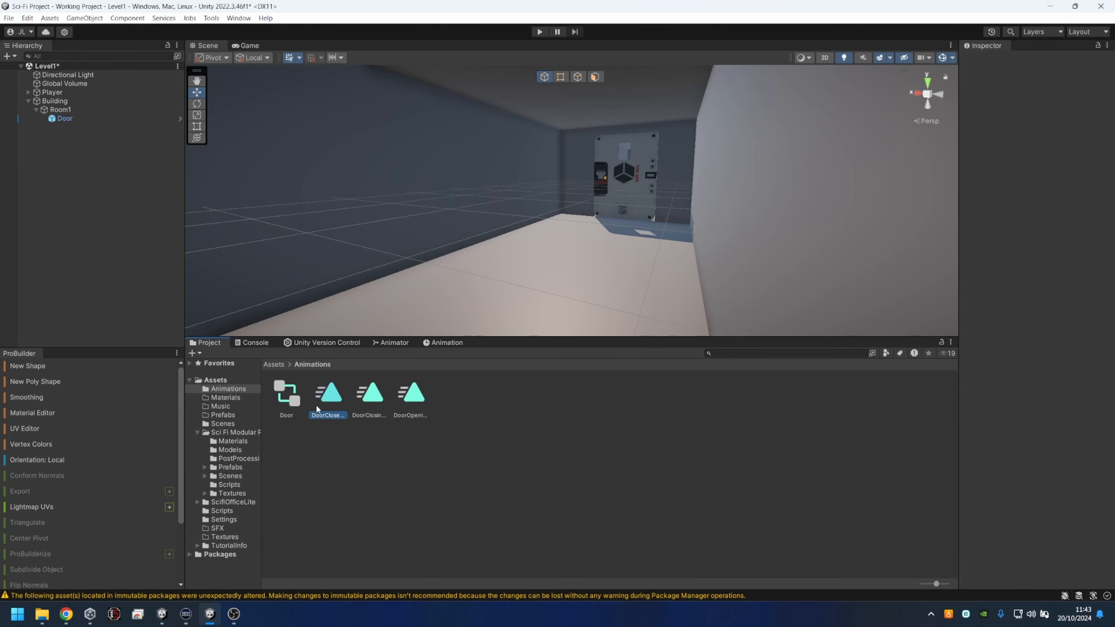
pyautogui.keyDown('shift'); pyautogui.click(413, 394); pyautogui.keyUp('shift')
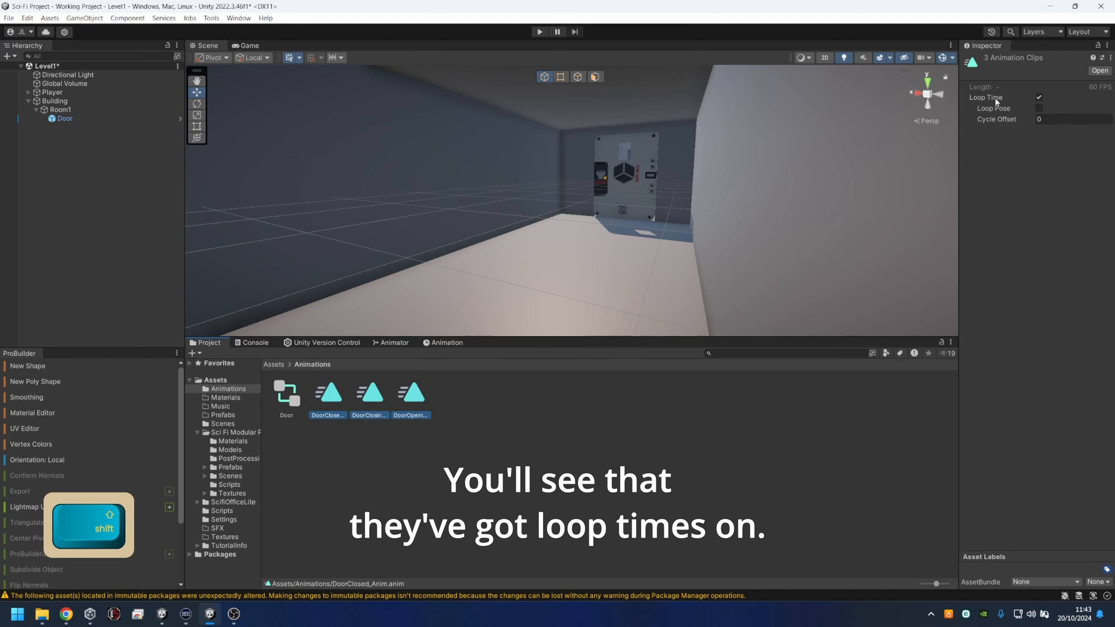
pyautogui.click(590, 435)
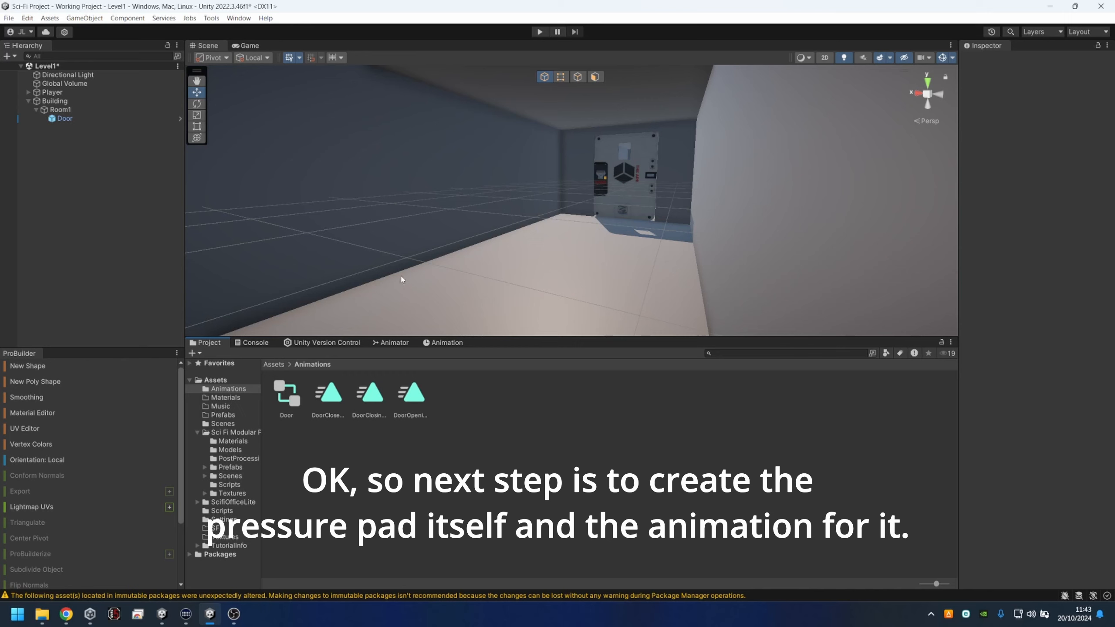
pyautogui.scroll(2, 402, 279)
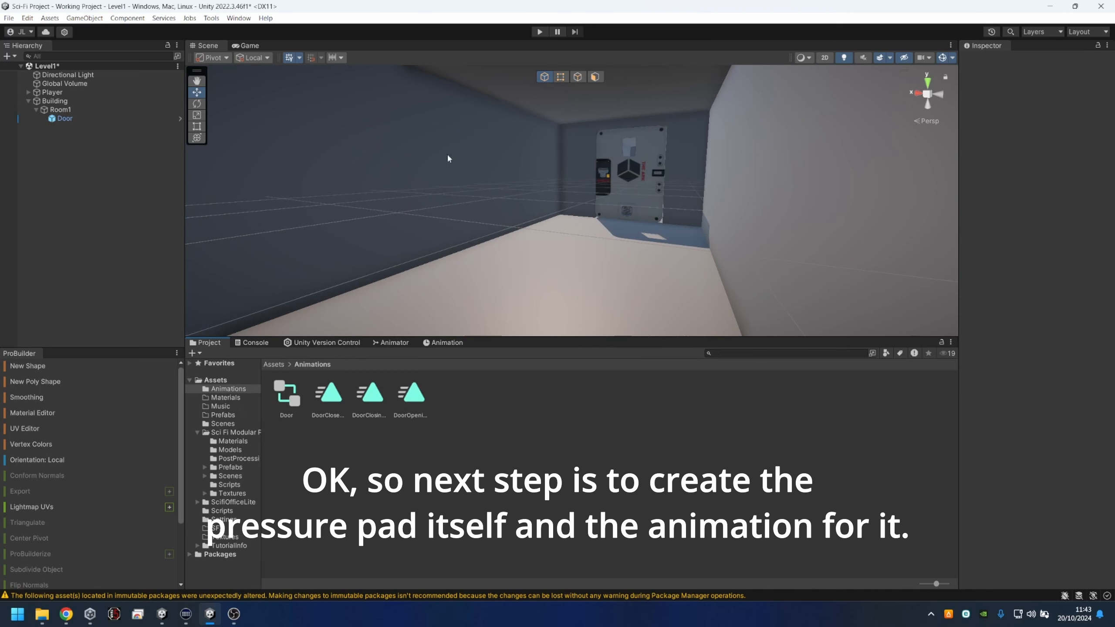
pyautogui.moveTo(424, 149); pyautogui.dragTo(347, 211, button='middle')
pyautogui.moveTo(353, 231); pyautogui.dragTo(432, 241, button='right')
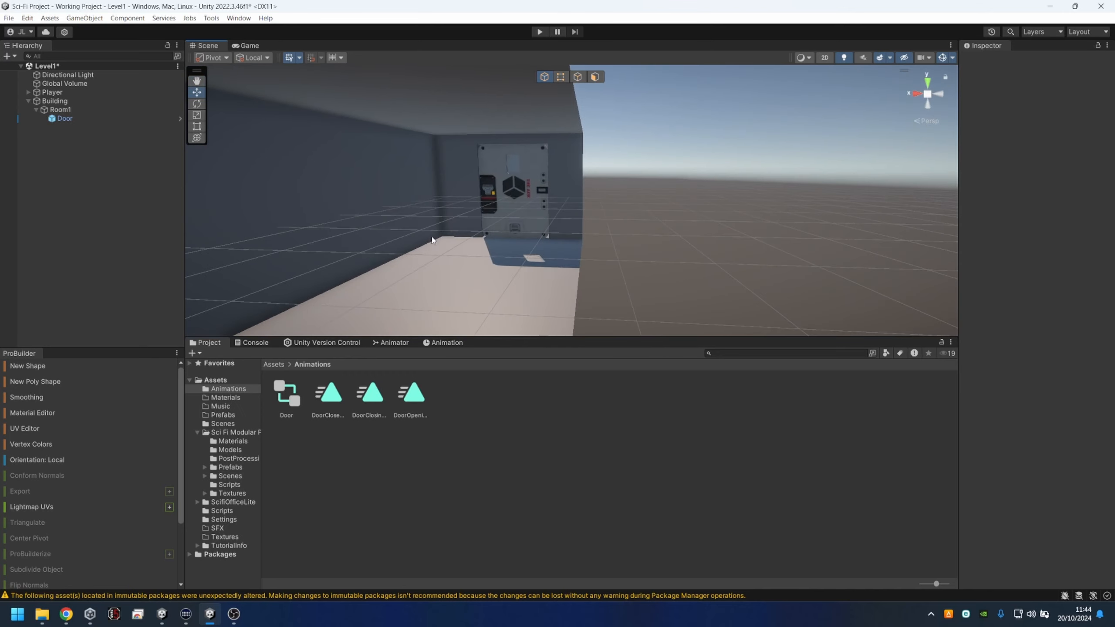
# Create a 3D cube in the scene and name it PressurePad.
pyautogui.moveTo(433, 240); pyautogui.dragTo(457, 164, button='middle')
pyautogui.scroll(3, 503, 76)
pyautogui.scroll(-2, 502, 78)
pyautogui.scroll(3, 457, 163)
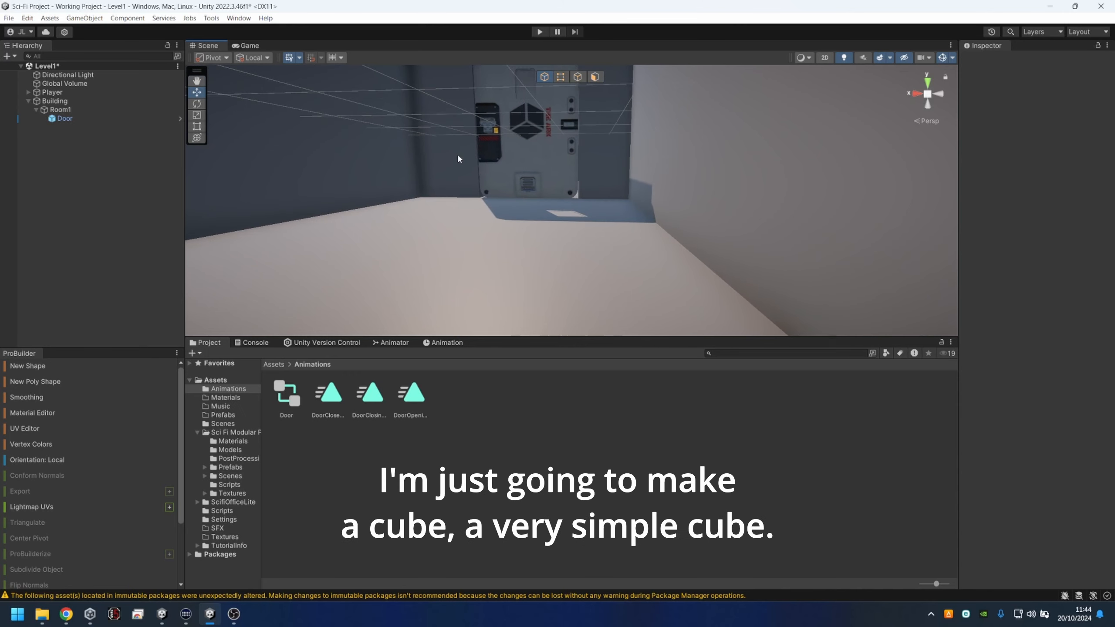
pyautogui.rightClick(66, 167)
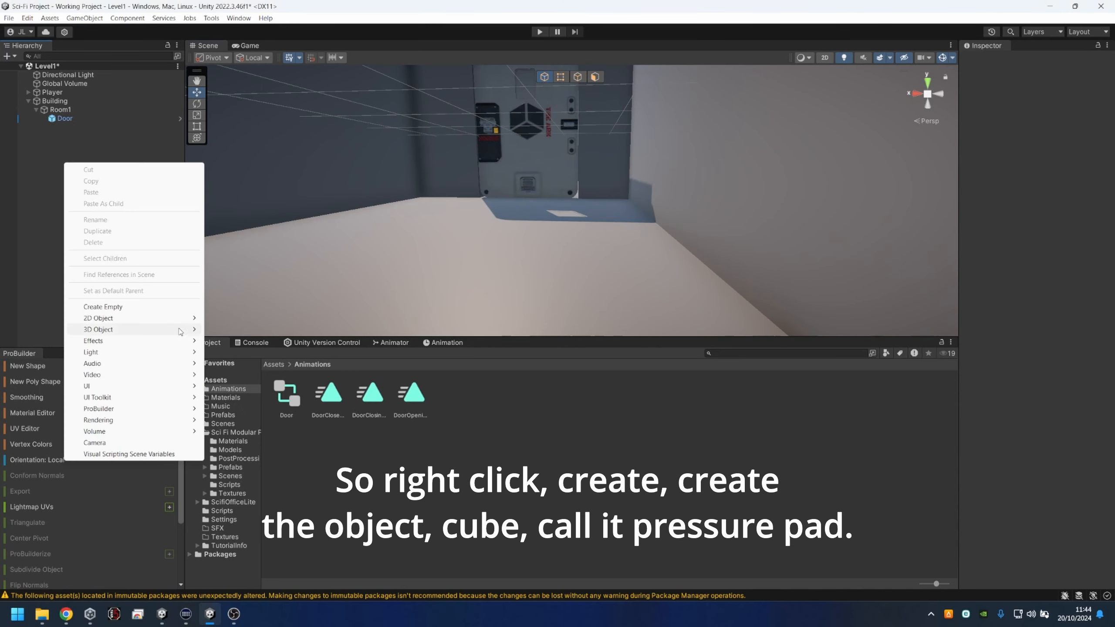
pyautogui.moveTo(178, 329)
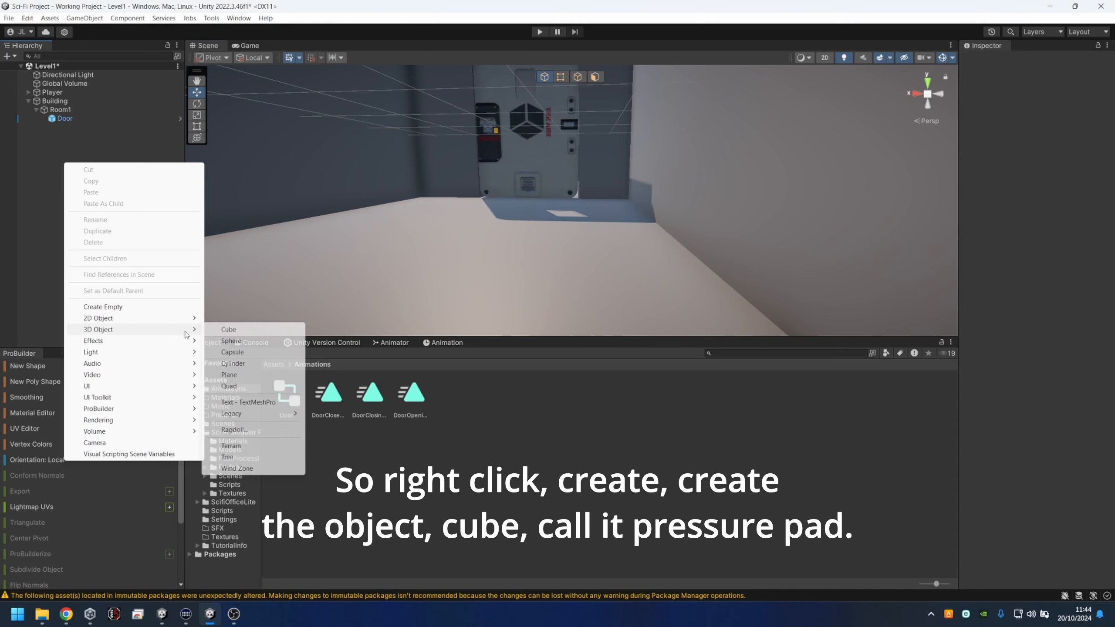
pyautogui.click(228, 329)
pyautogui.scroll(-3, 411, 268)
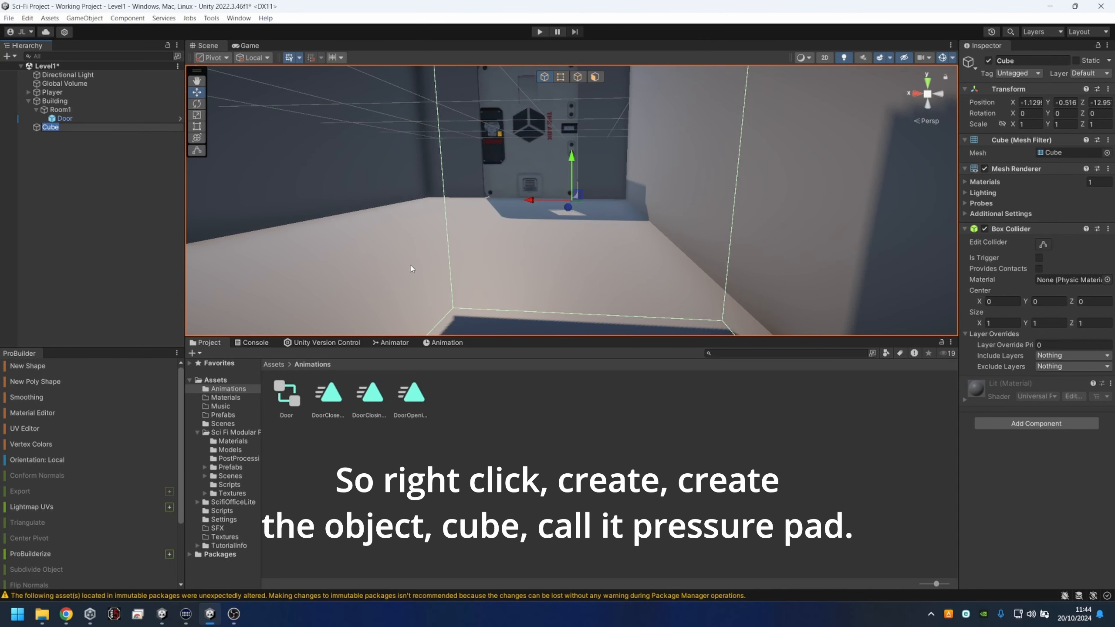
pyautogui.write('PressurePad')
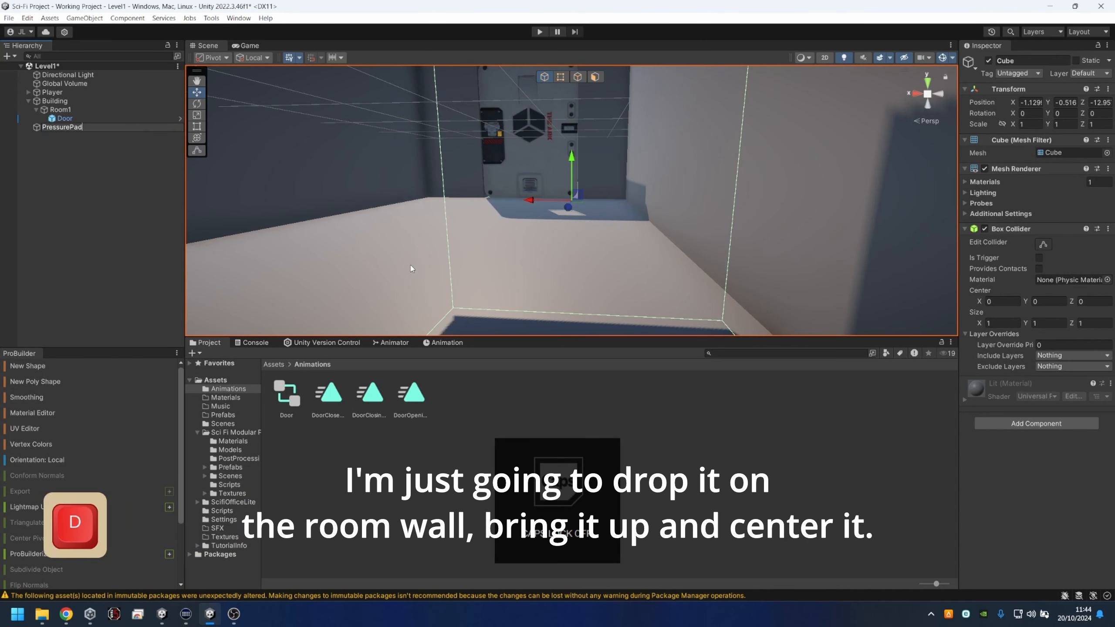
pyautogui.press('Return')
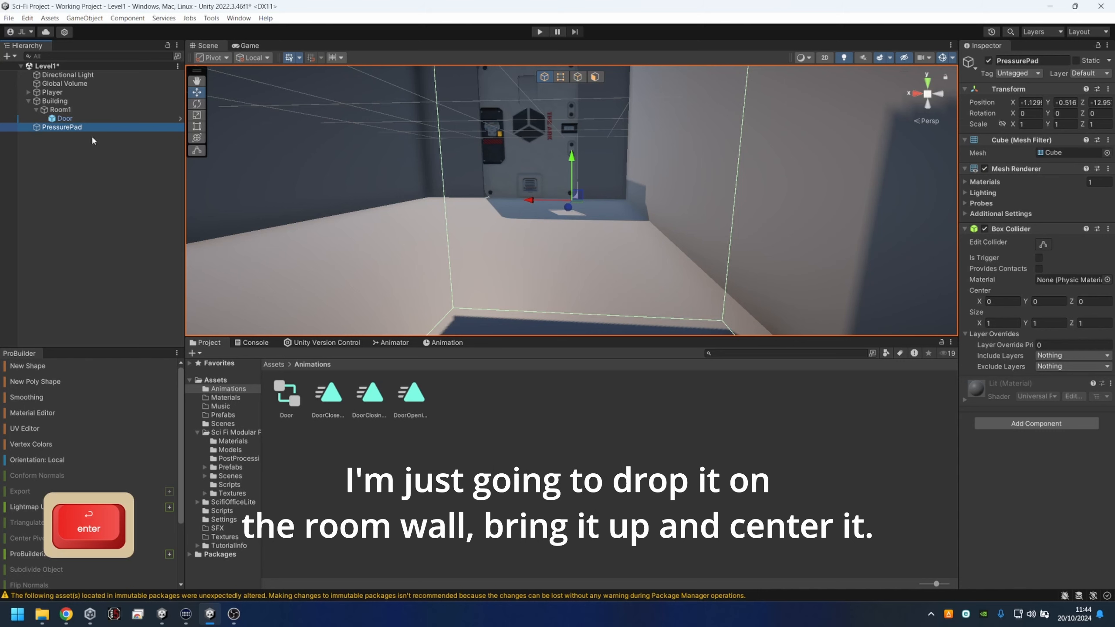
# Parent PressurePad to Room1 and set its local position to 0, 0, 0.
pyautogui.moveTo(79, 132); pyautogui.dragTo(61, 110)
pyautogui.click(1017, 103)
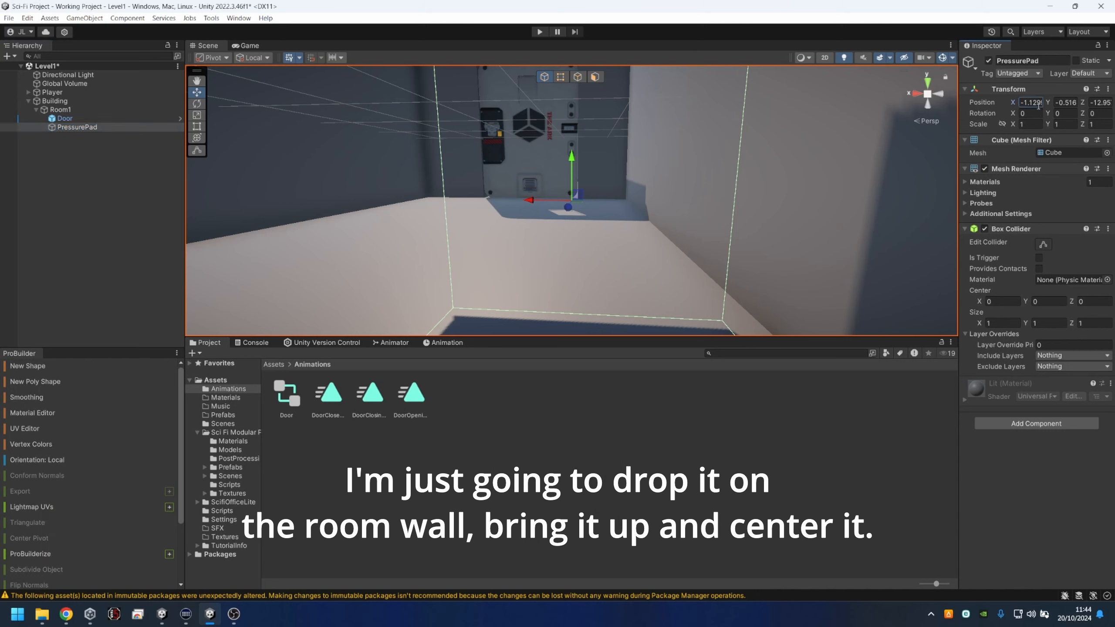
pyautogui.write('0')
pyautogui.press('Tab')
pyautogui.write('0')
pyautogui.press('capslock')
pyautogui.press('Tab')
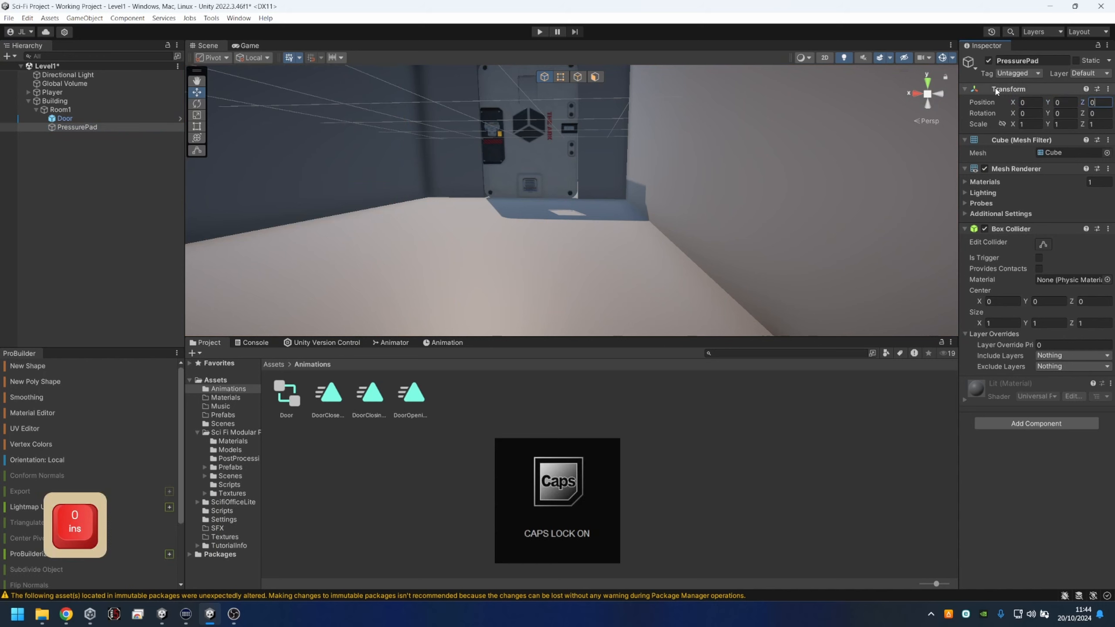
pyautogui.write('0')
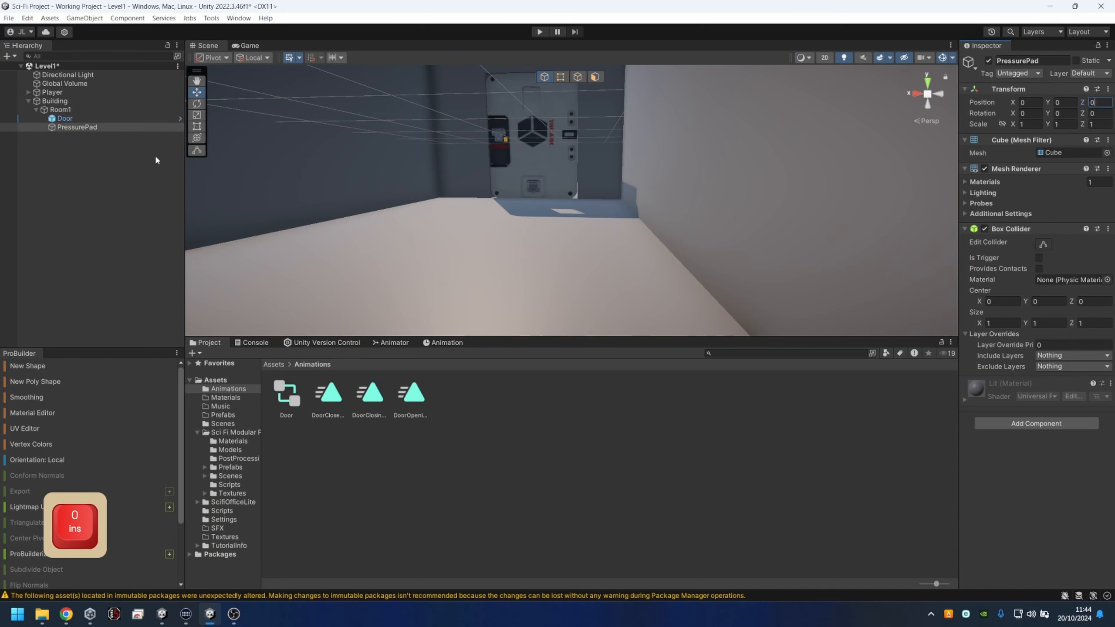
# Flatten the PressurePad by scaling it along Y to about 0.19.
pyautogui.click(89, 128)
pyautogui.press('f')
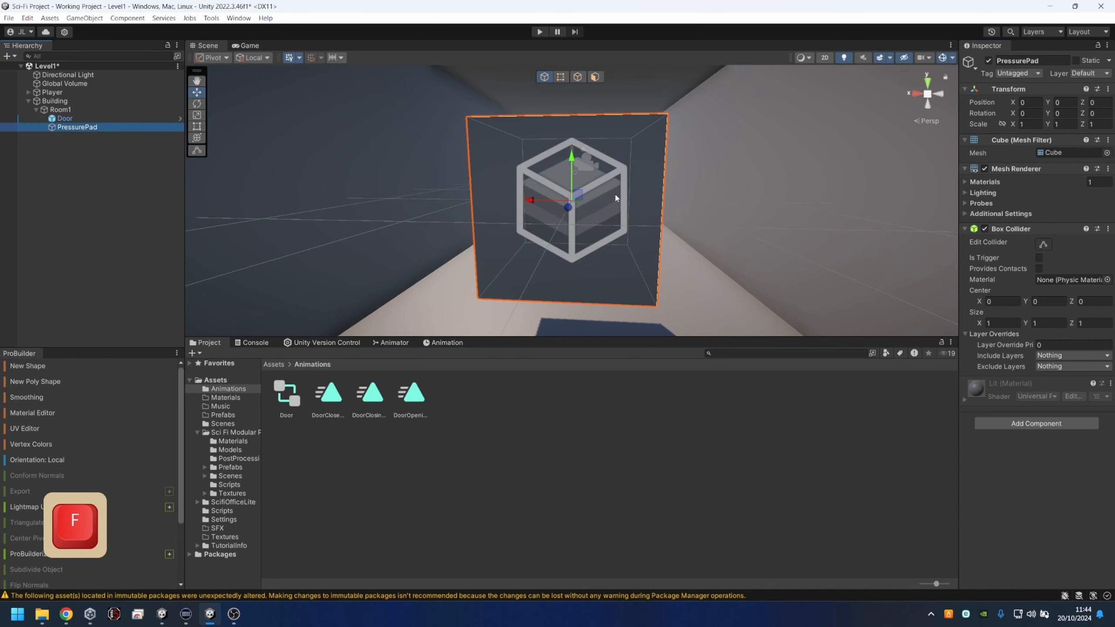
pyautogui.press('r')
pyautogui.moveTo(571, 155); pyautogui.dragTo(571, 193)
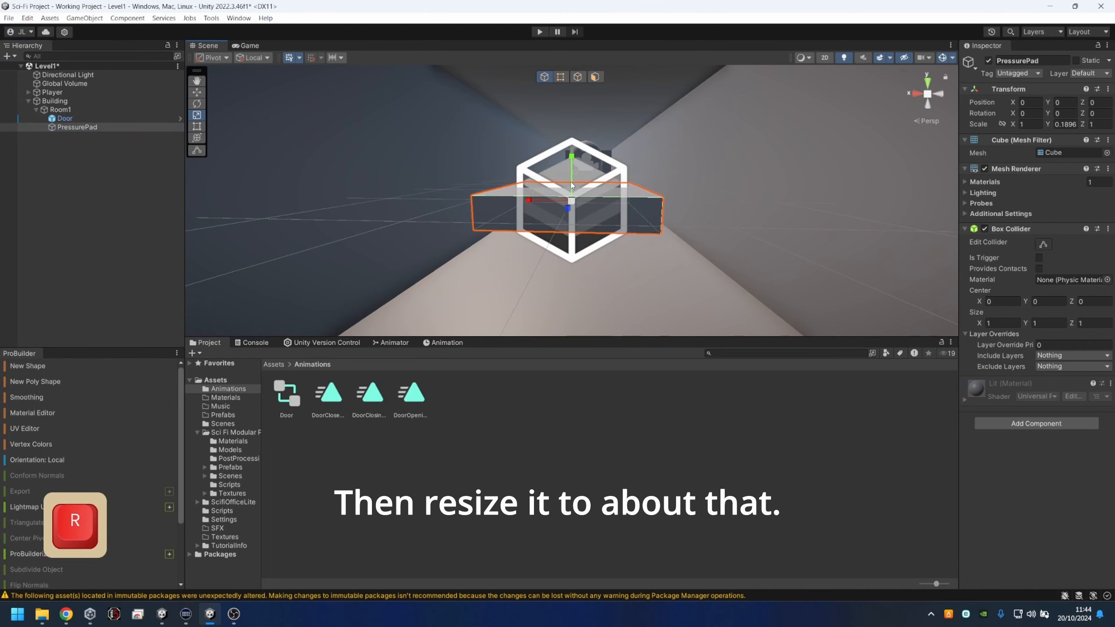
pyautogui.click(574, 155)
# Move the Global Volume object along Z to about -0.82.
pyautogui.click(545, 196)
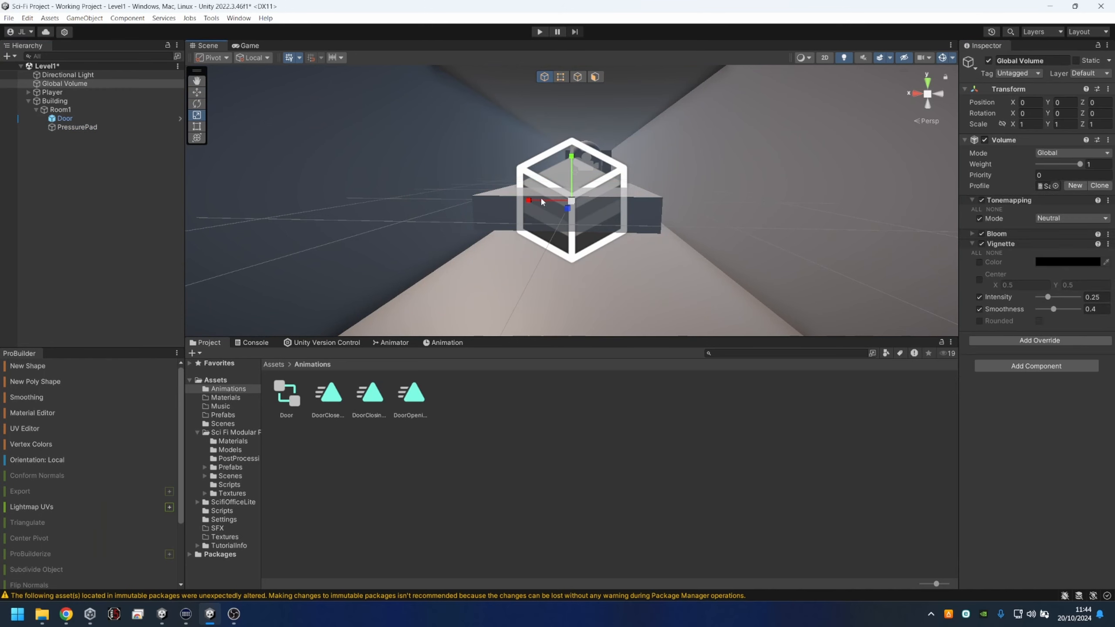
pyautogui.press('w')
pyautogui.press('d')
pyautogui.moveTo(563, 222); pyautogui.dragTo(358, 187, button='right')
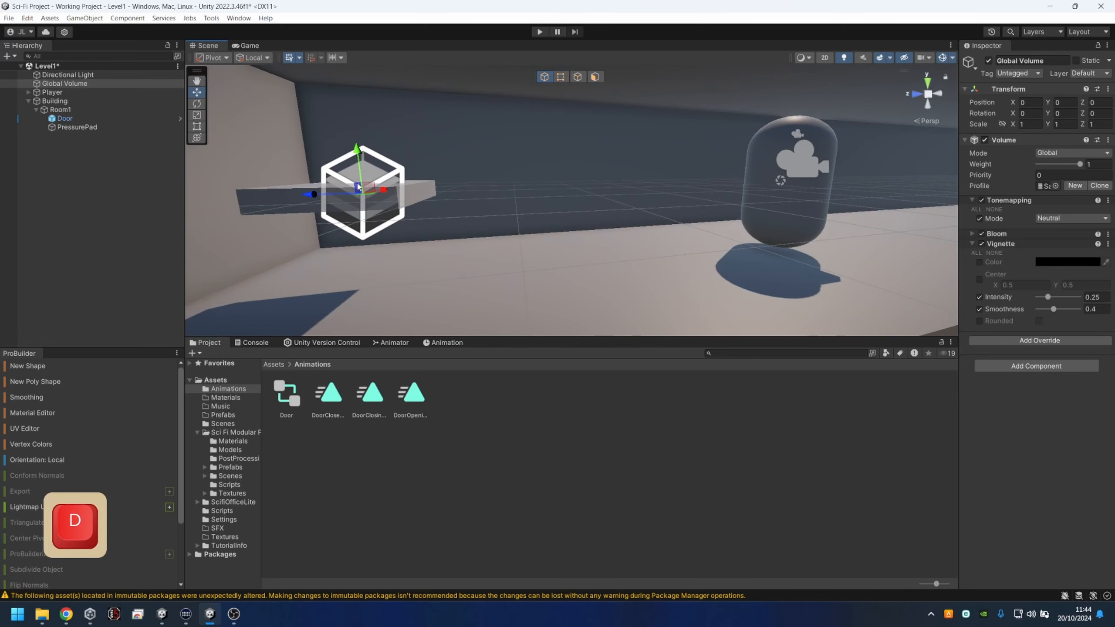
pyautogui.moveTo(318, 199); pyautogui.dragTo(367, 259)
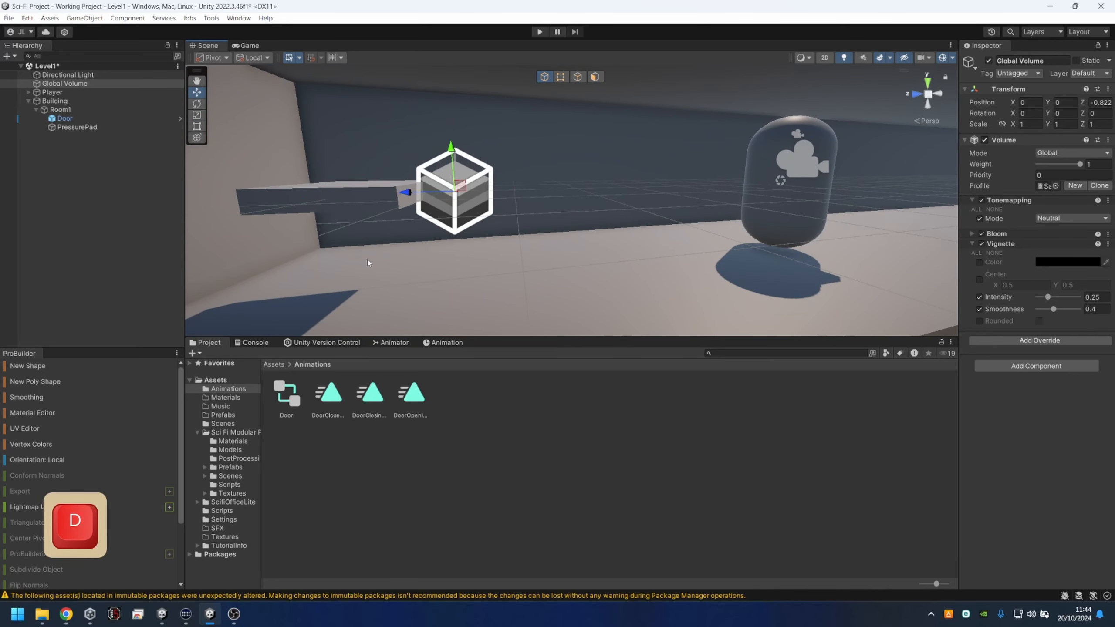
# Position the PressurePad on the floor beneath the player, at about Y -0.94 and Z -5.55.
pyautogui.click(337, 197)
pyautogui.moveTo(315, 194); pyautogui.dragTo(750, 261)
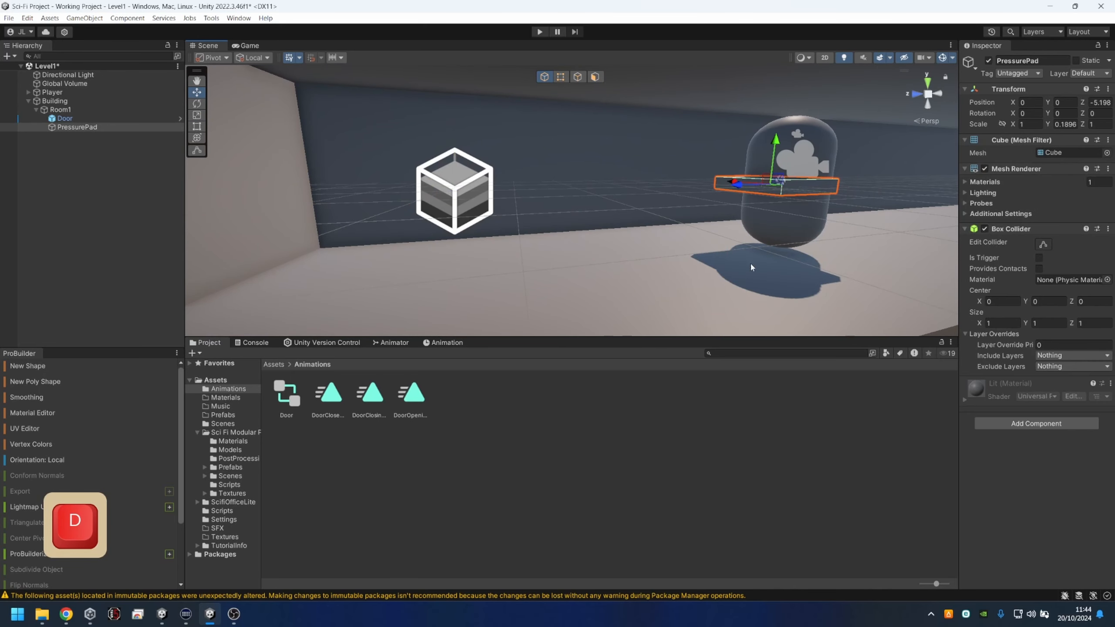
pyautogui.moveTo(767, 148); pyautogui.dragTo(787, 209)
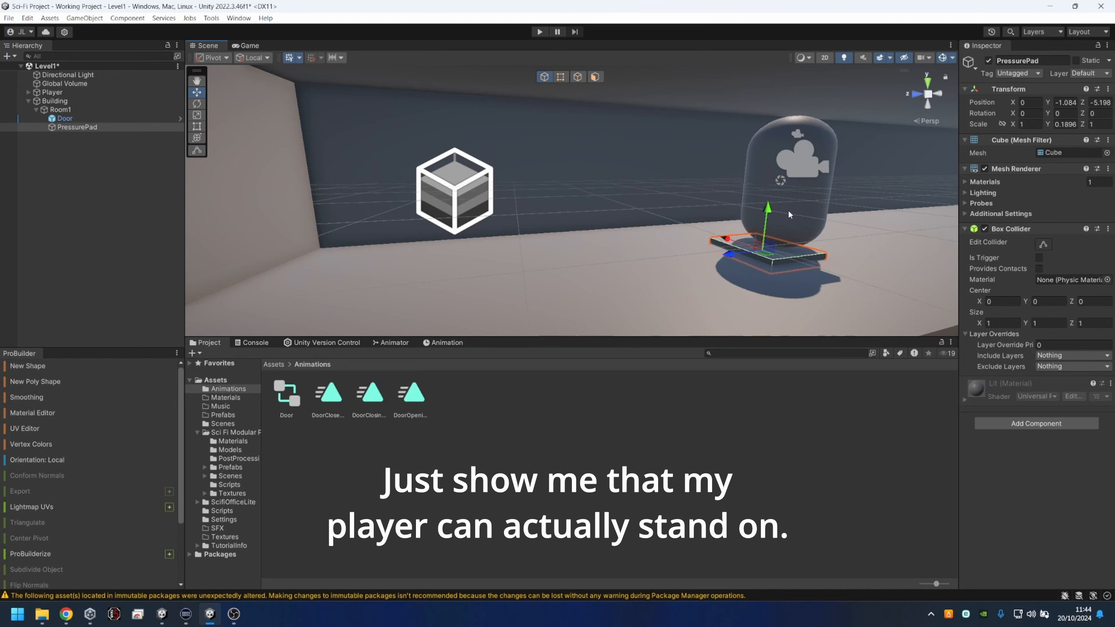
pyautogui.click(787, 209)
pyautogui.click(763, 212)
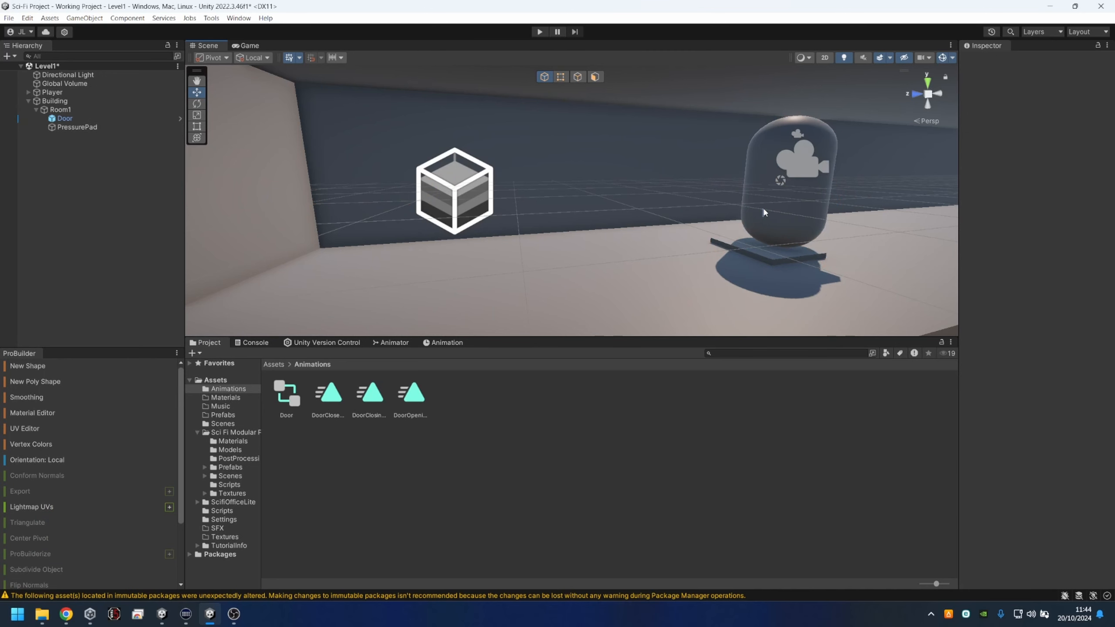
pyautogui.click(758, 258)
pyautogui.press('d')
pyautogui.moveTo(768, 216); pyautogui.dragTo(679, 251, button='right')
pyautogui.moveTo(624, 251); pyautogui.dragTo(655, 255)
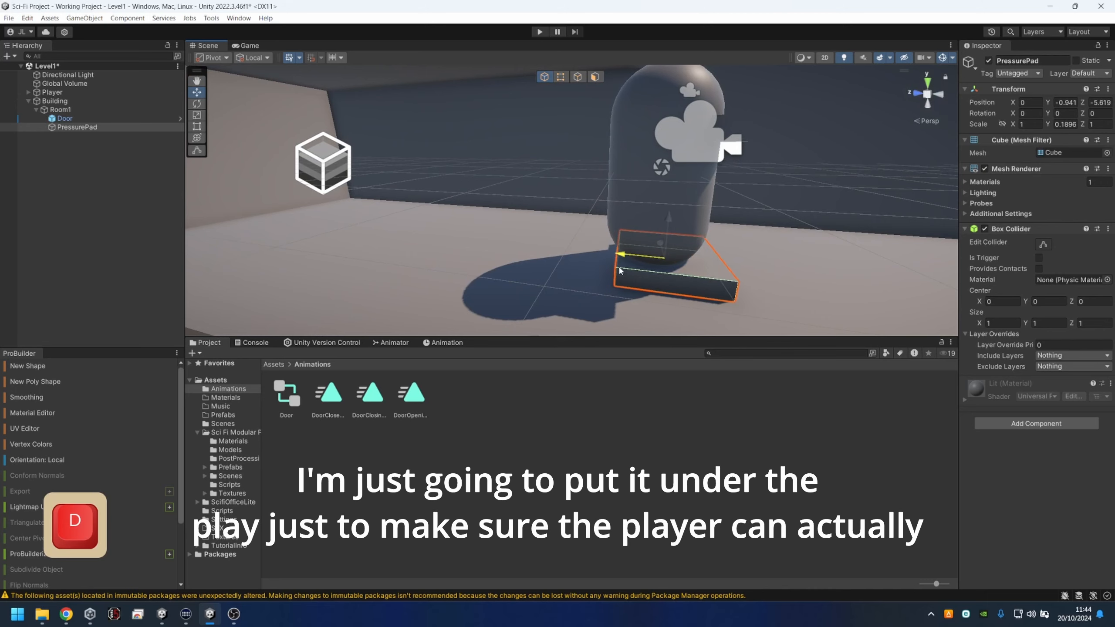
pyautogui.moveTo(654, 255); pyautogui.dragTo(395, 126, button='right')
pyautogui.press('s')
pyautogui.press('a')
pyautogui.press('s')
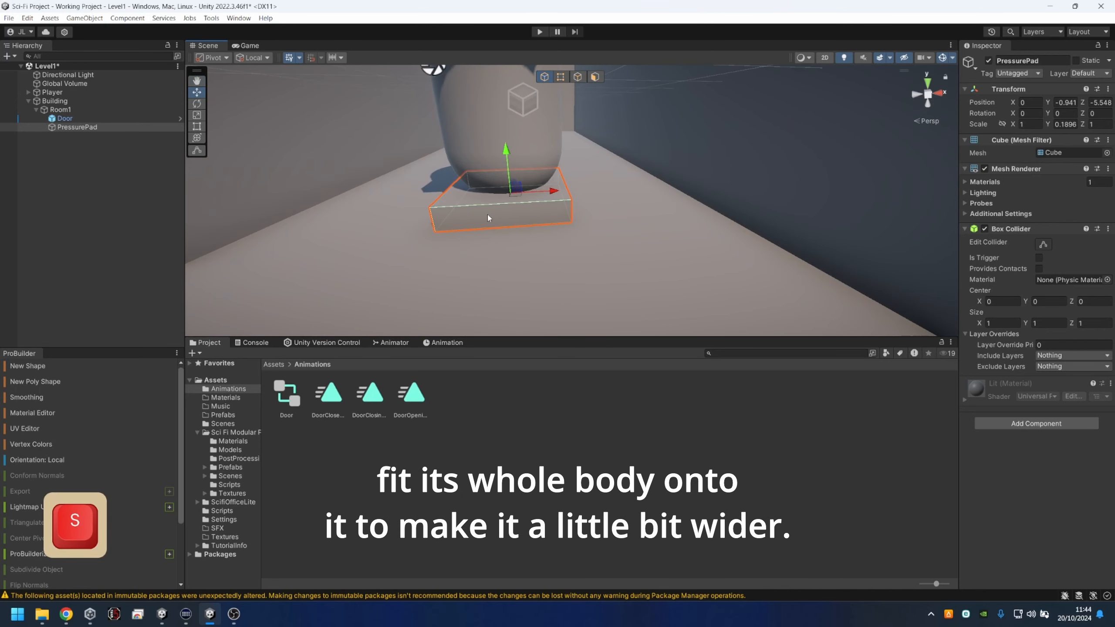
# Widen the PressurePad to fit the player's whole body, scaling it to about 1.71 in X and 1.83 in Z.
pyautogui.press('r')
pyautogui.moveTo(510, 193); pyautogui.dragTo(592, 195)
pyautogui.hotkey('ctrl', 'z')
pyautogui.press('a')
pyautogui.moveTo(592, 194); pyautogui.dragTo(638, 223, button='right')
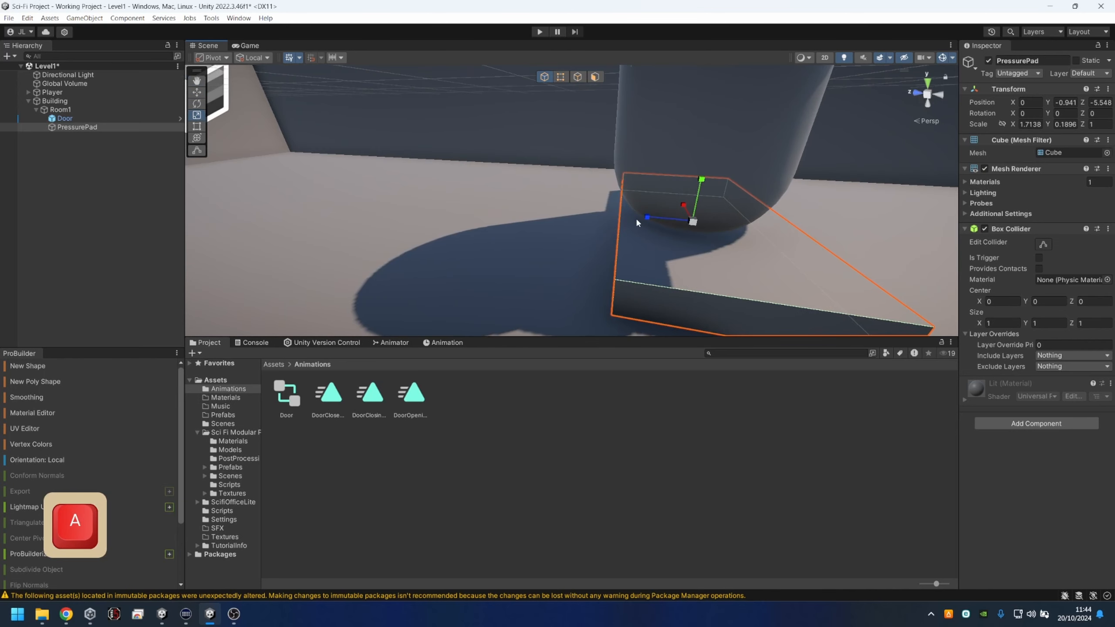
pyautogui.moveTo(644, 216); pyautogui.dragTo(614, 222)
pyautogui.moveTo(614, 221); pyautogui.dragTo(746, 274, button='right')
pyautogui.press('s')
pyautogui.press('d')
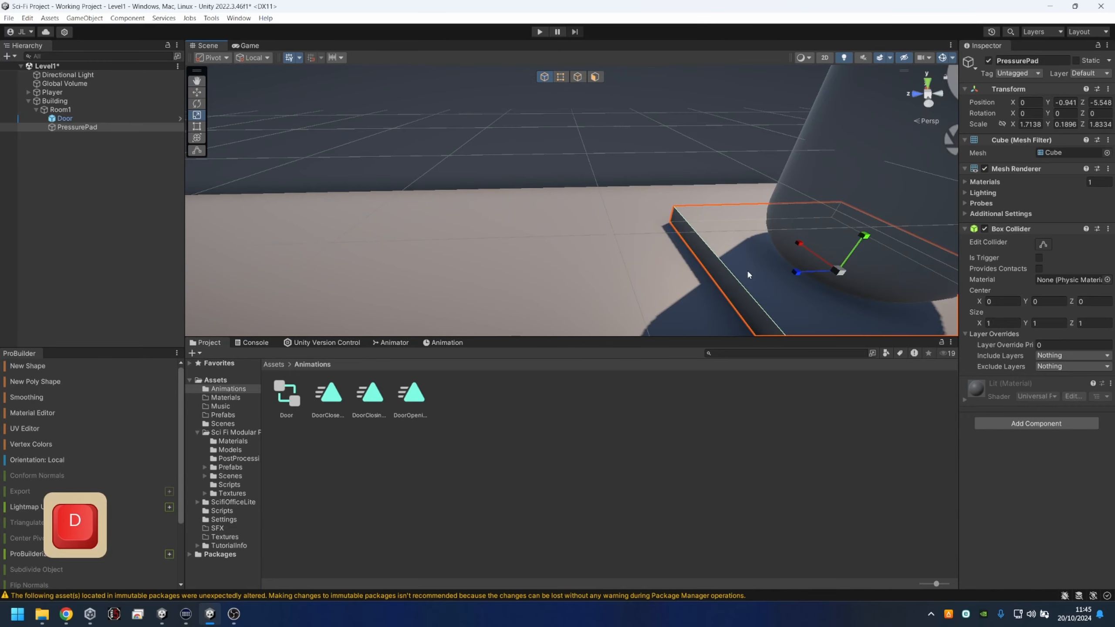
pyautogui.click(775, 273)
pyautogui.click(774, 273)
# Move the PressurePad along the corridor toward the door, to about Z -11.9.
pyautogui.press('w')
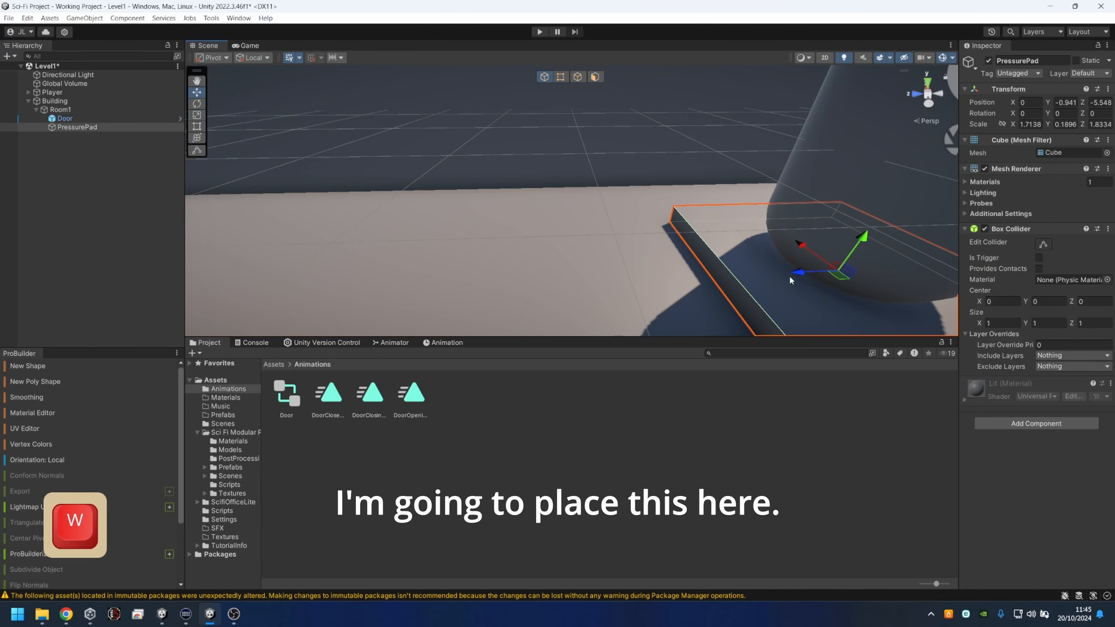
pyautogui.moveTo(836, 271); pyautogui.dragTo(858, 272)
pyautogui.scroll(-15, 791, 215)
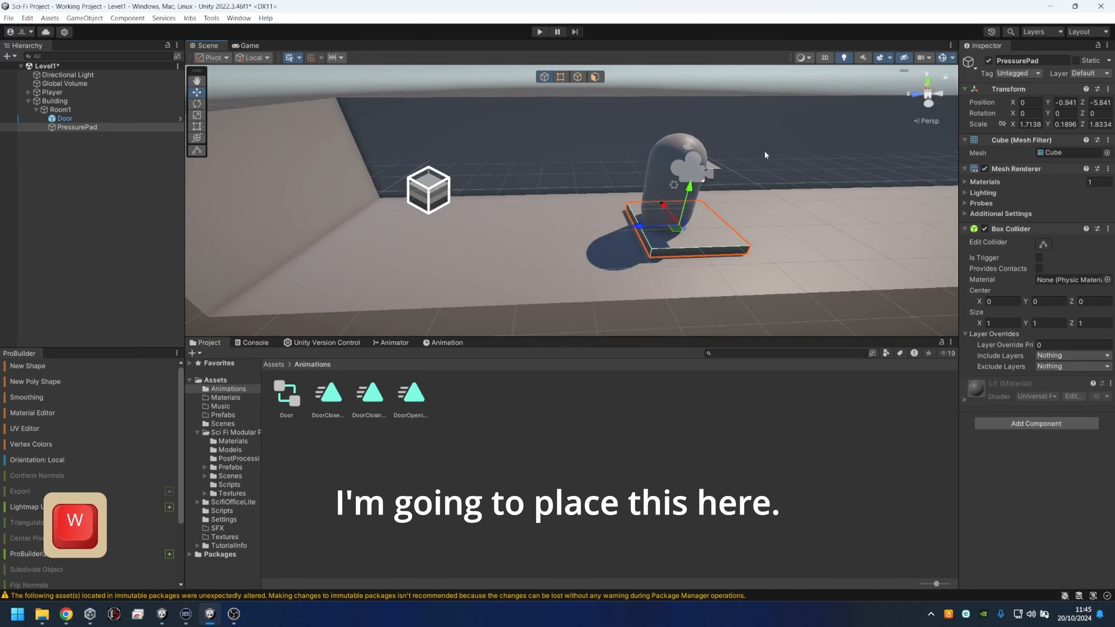
pyautogui.moveTo(590, 215); pyautogui.dragTo(749, 227)
pyautogui.moveTo(749, 226); pyautogui.dragTo(844, 202, button='right')
pyautogui.press('a')
pyautogui.press('w')
pyautogui.press('d')
pyautogui.press('a')
pyautogui.press('s')
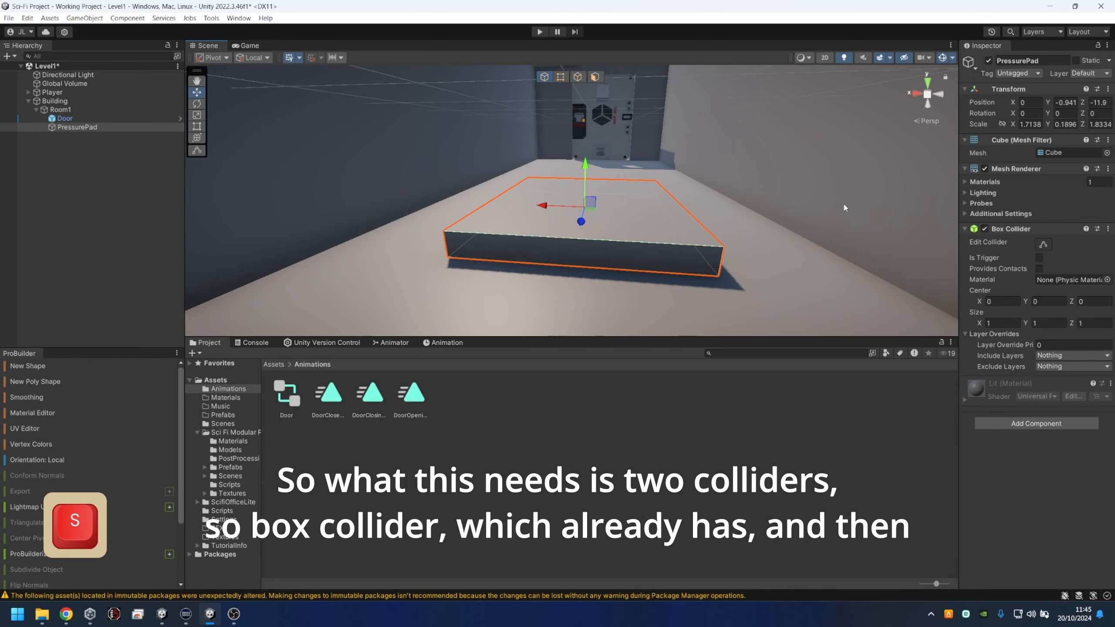
# Add a second Box Collider to the PressurePad and make it a trigger.
pyautogui.click(1013, 424)
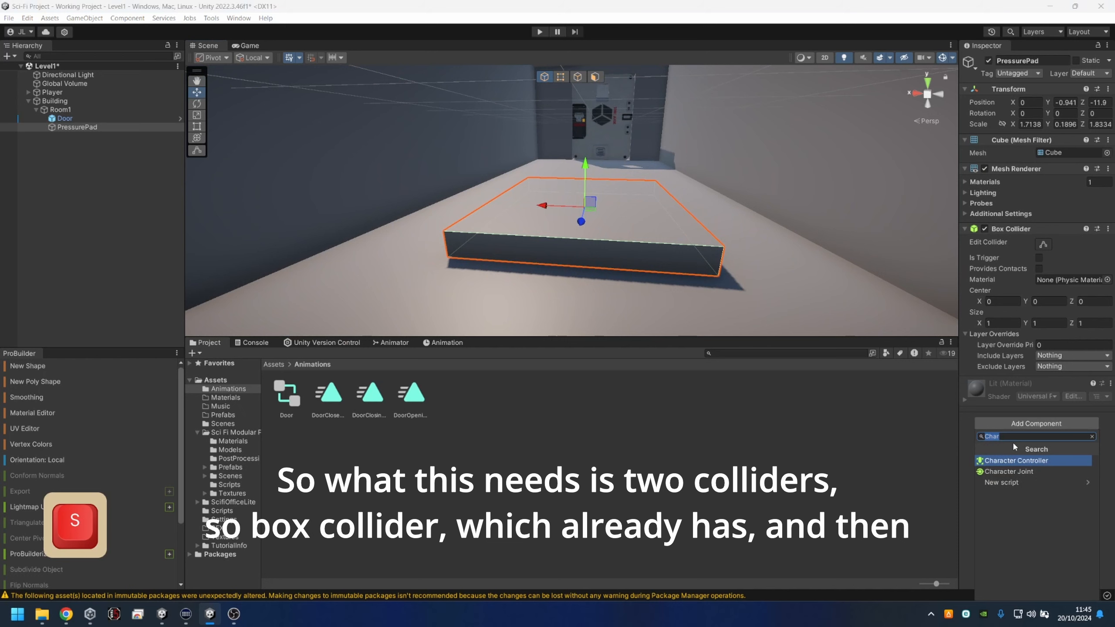
pyautogui.write('BOX')
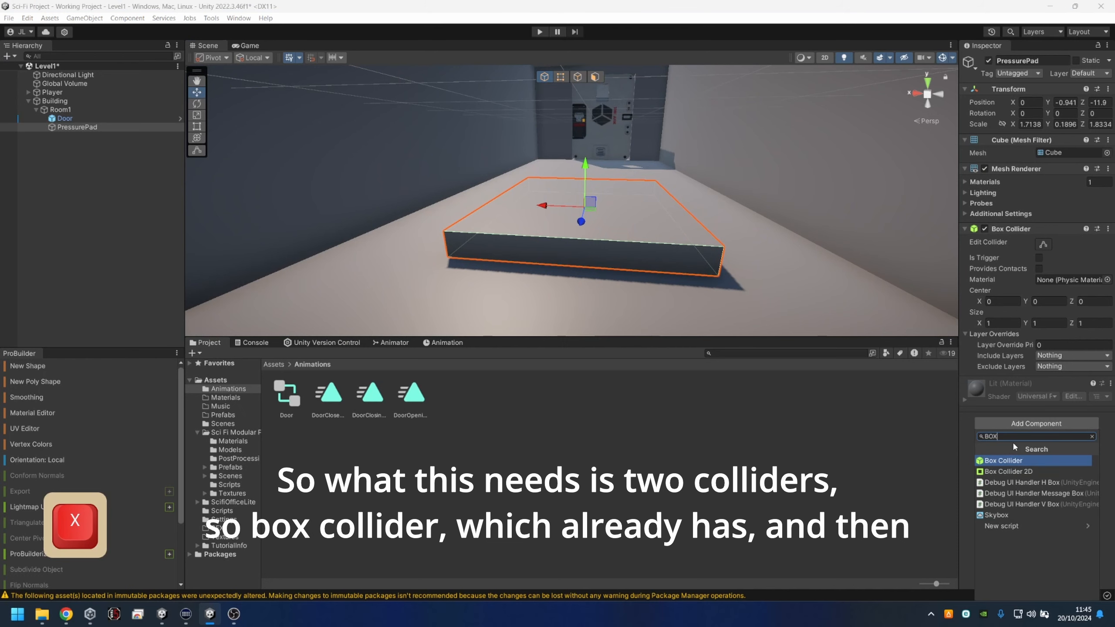
pyautogui.press('Down')
pyautogui.press('Up')
pyautogui.press('Return')
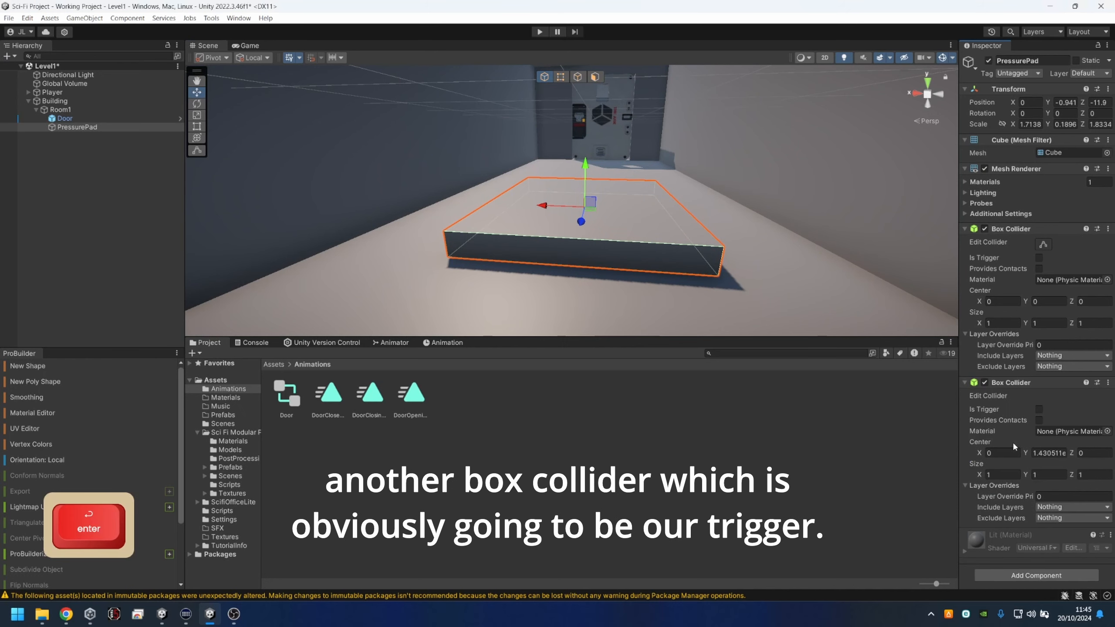
pyautogui.click(1039, 410)
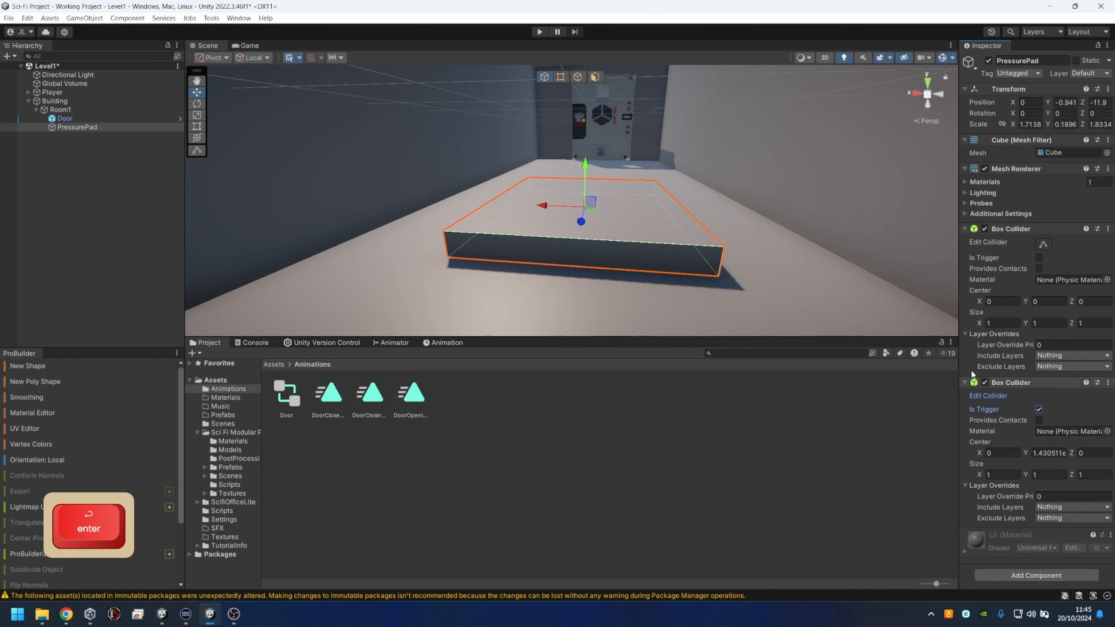
# Extend the PressurePad's trigger collider upward to a Y size of about 10.02 so the player fits inside it.
pyautogui.click(1044, 244)
pyautogui.scroll(-5, 603, 126)
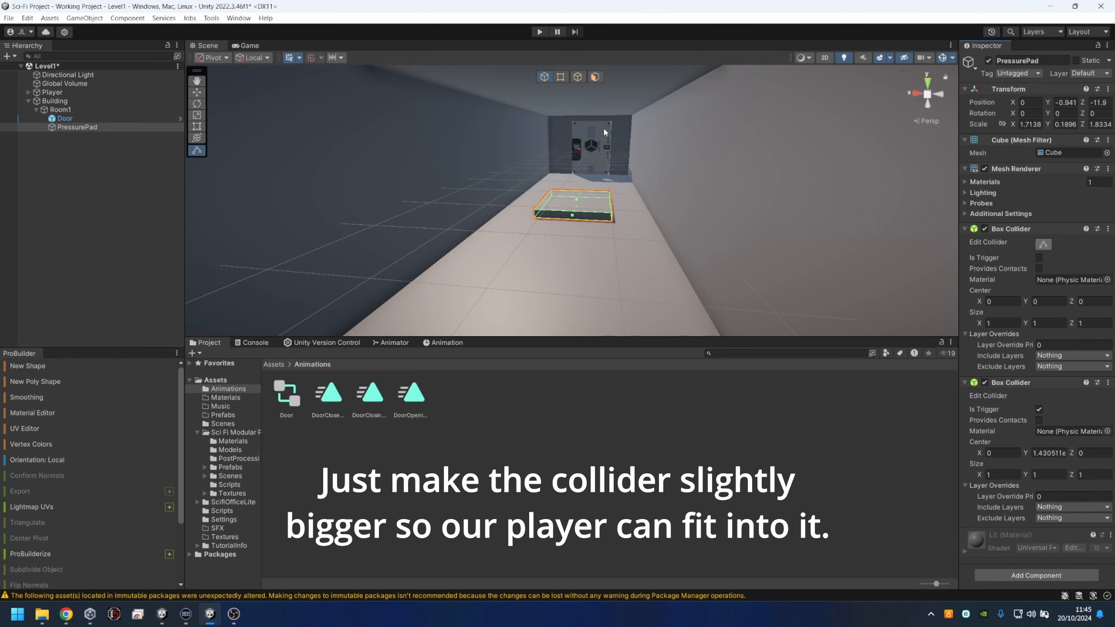
pyautogui.moveTo(577, 205); pyautogui.dragTo(576, 150)
pyautogui.scroll(-3, 572, 165)
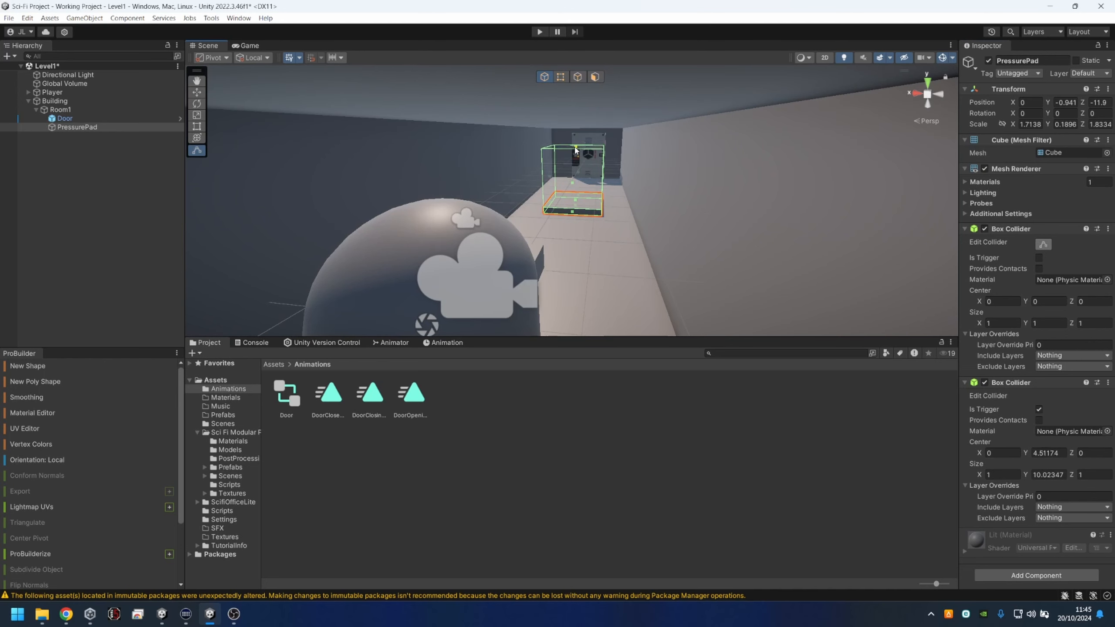
pyautogui.click(630, 190)
pyautogui.scroll(5, 631, 190)
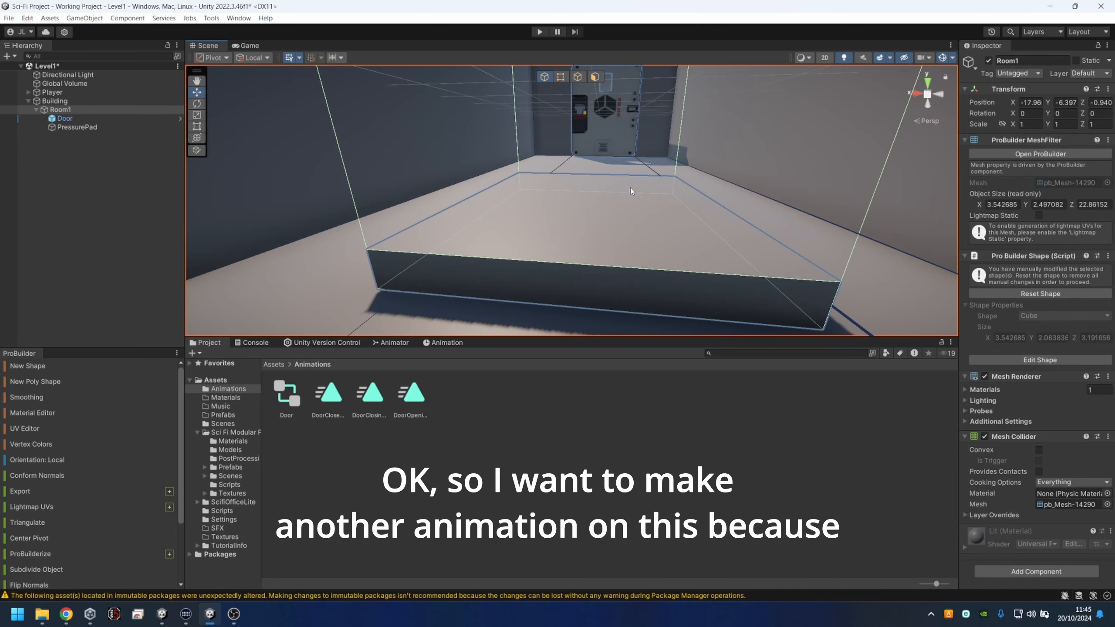
# Select the PressurePad and bring up the Animation editor for it.
pyautogui.click(556, 230)
pyautogui.scroll(-5, 556, 230)
pyautogui.scroll(4, 556, 230)
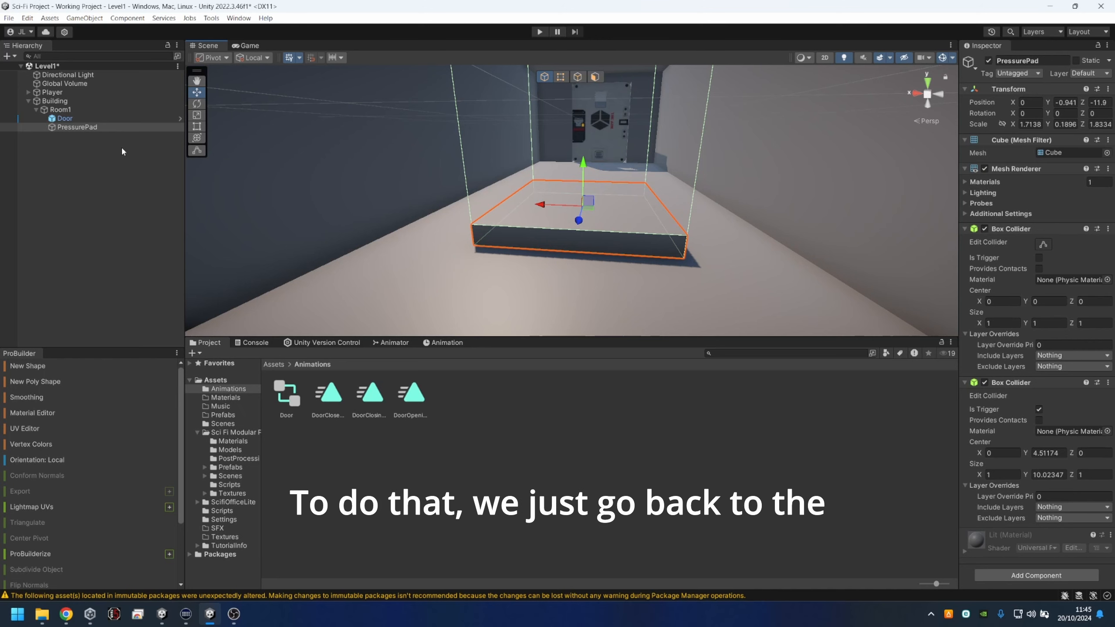
pyautogui.click(392, 344)
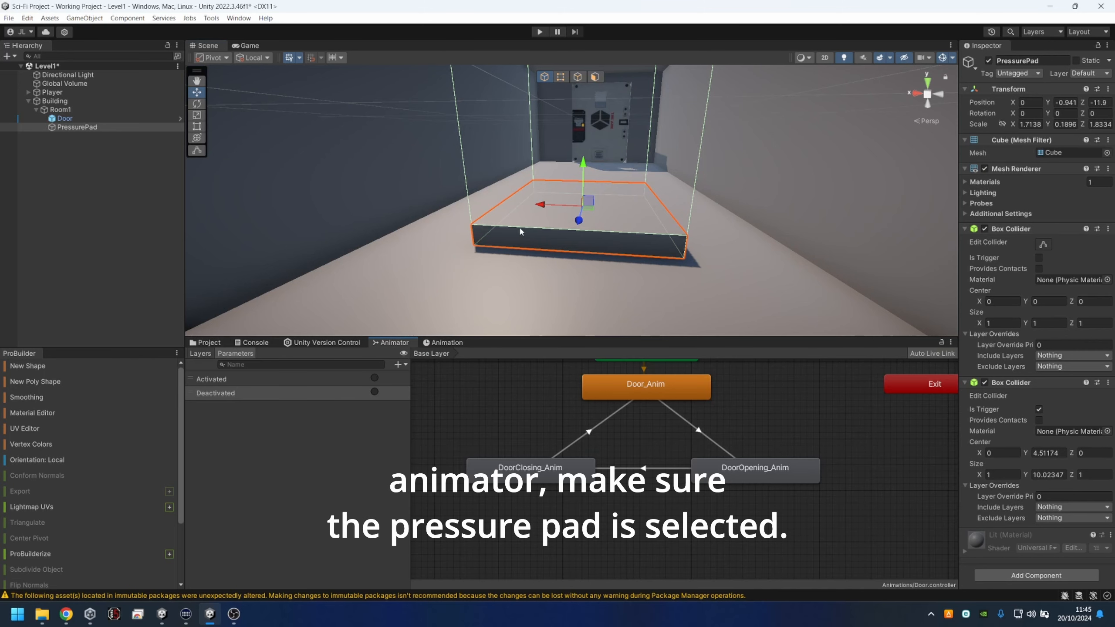
pyautogui.click(381, 433)
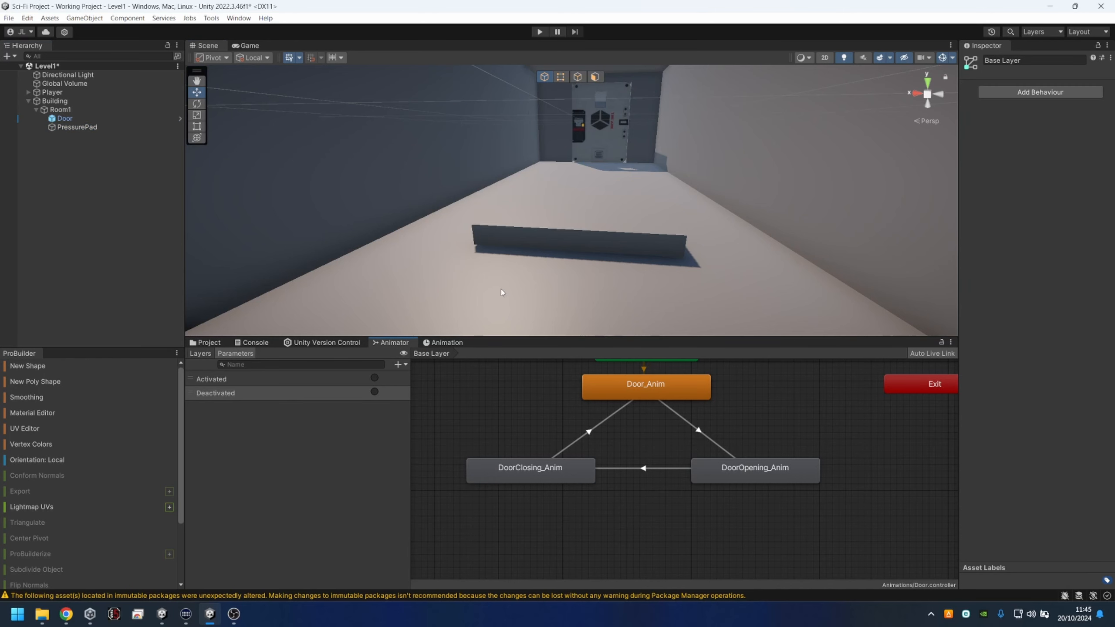
pyautogui.click(544, 233)
pyautogui.click(438, 345)
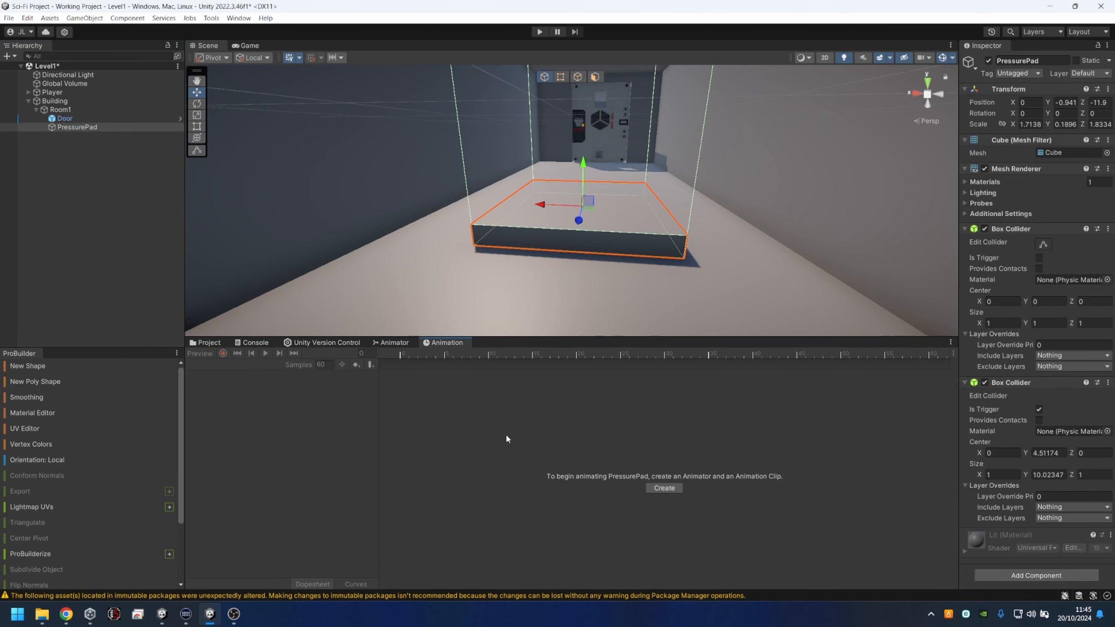
# Create an Animator and a first animation clip for the PressurePad, saved as PressurePad_Anim in the Animations folder.
pyautogui.click(664, 487)
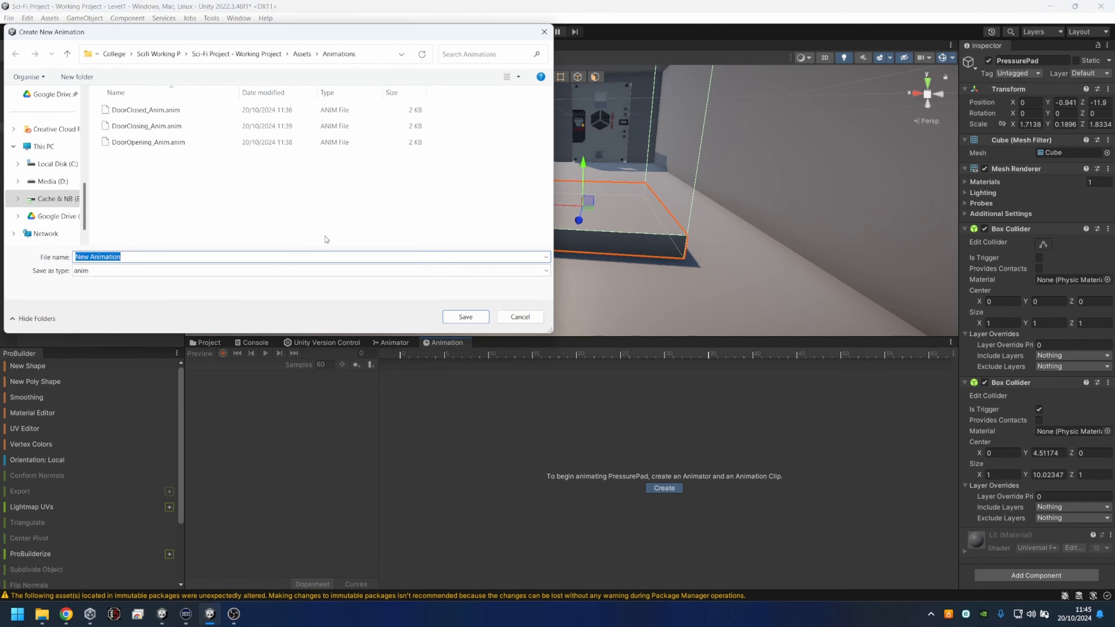
pyautogui.press('BackSpace')
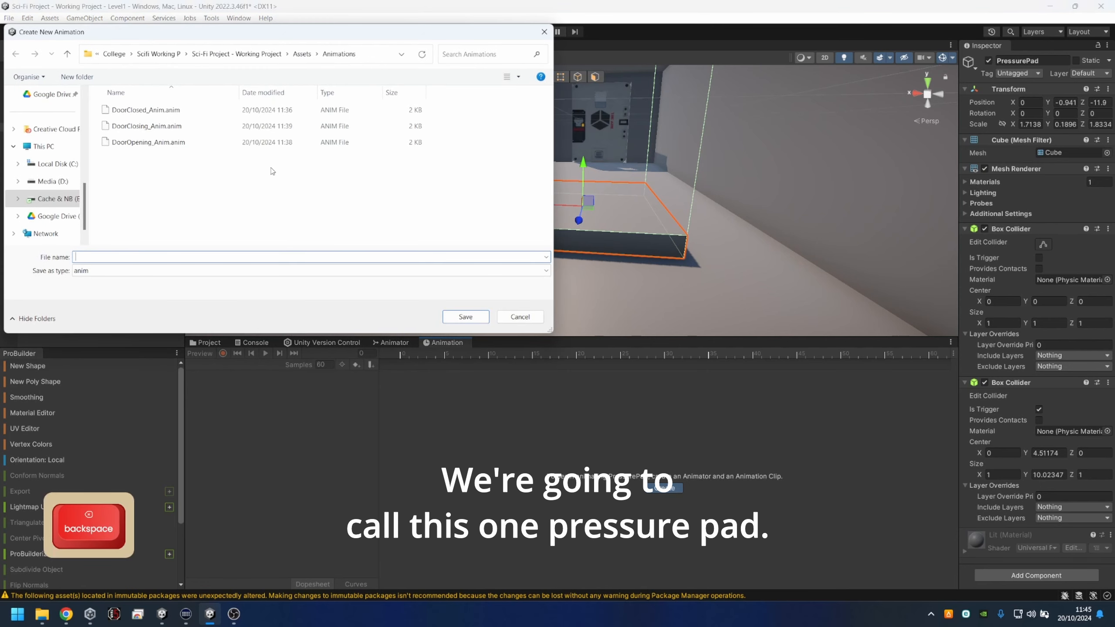
pyautogui.press('capslock')
pyautogui.write('PR')
pyautogui.press('BackSpace')
pyautogui.press('BackSpace')
pyautogui.press('capslock')
pyautogui.write('Pr')
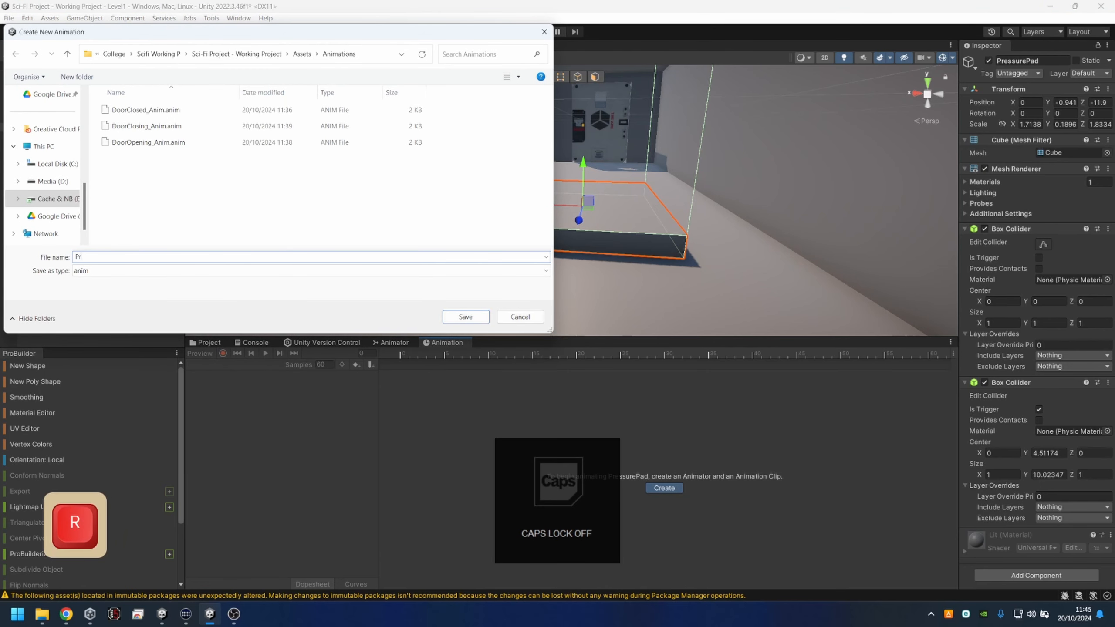
pyautogui.write('essure')
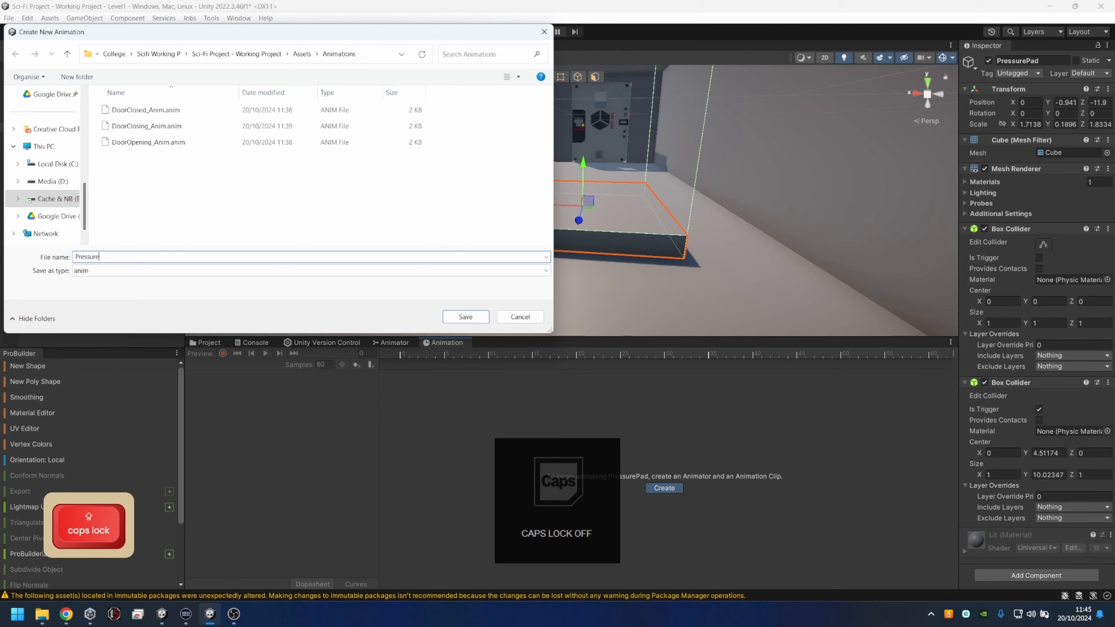
pyautogui.write('Pad_Anim')
pyautogui.press('Return')
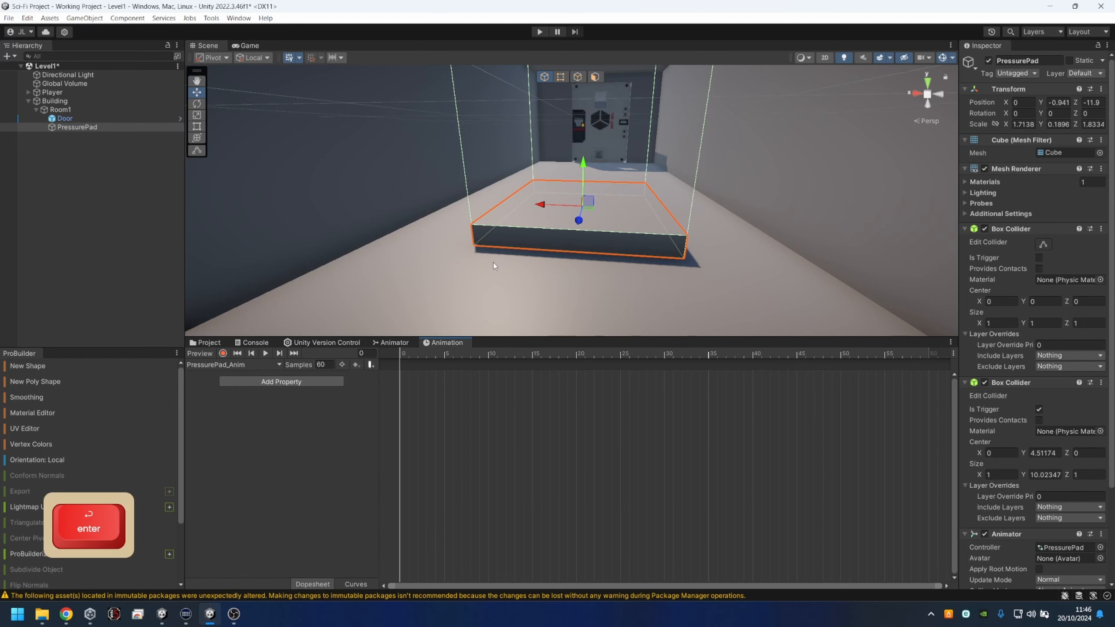
# Create a second animation clip for the PressurePad, saved as PressurePadDown.
pyautogui.click(274, 365)
pyautogui.click(265, 392)
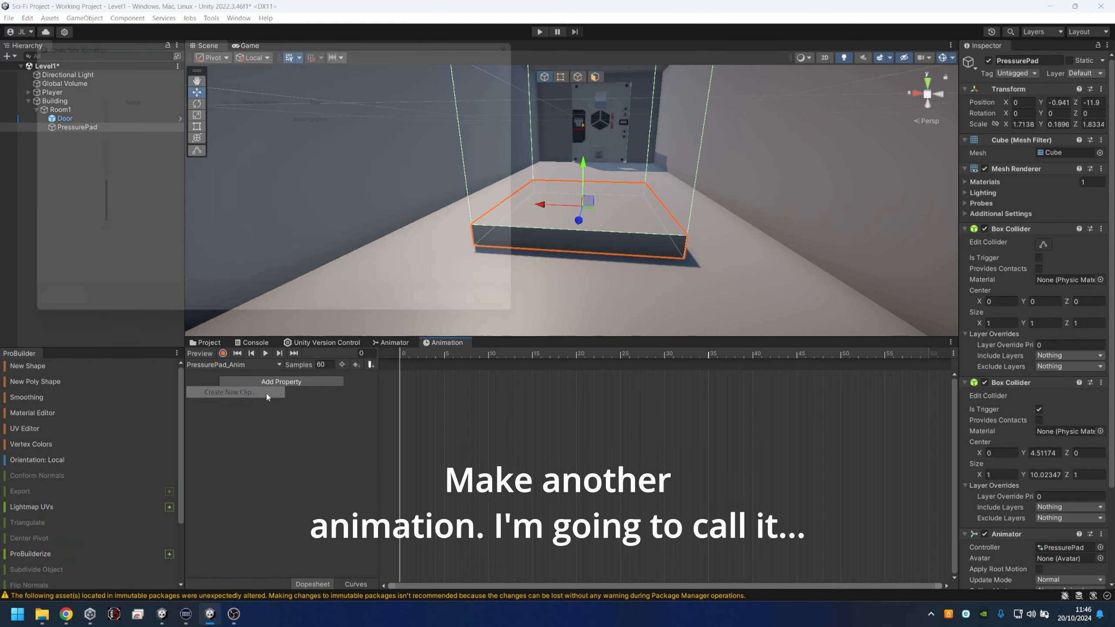
pyautogui.press('BackSpace')
pyautogui.press('capslock')
pyautogui.write('PressurePad')
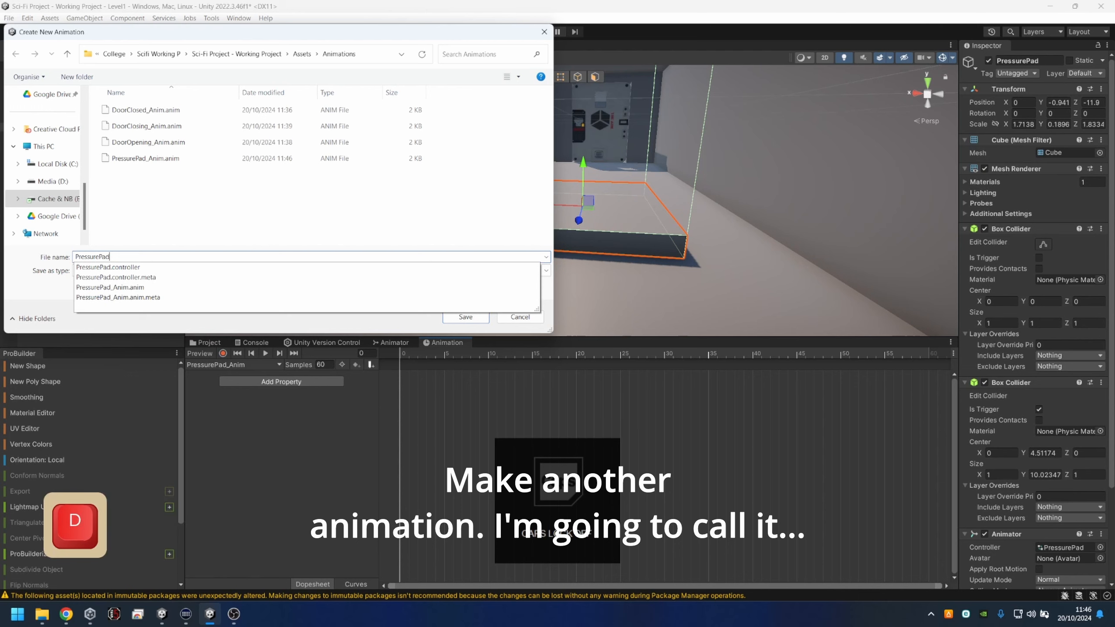
pyautogui.press('capslock')
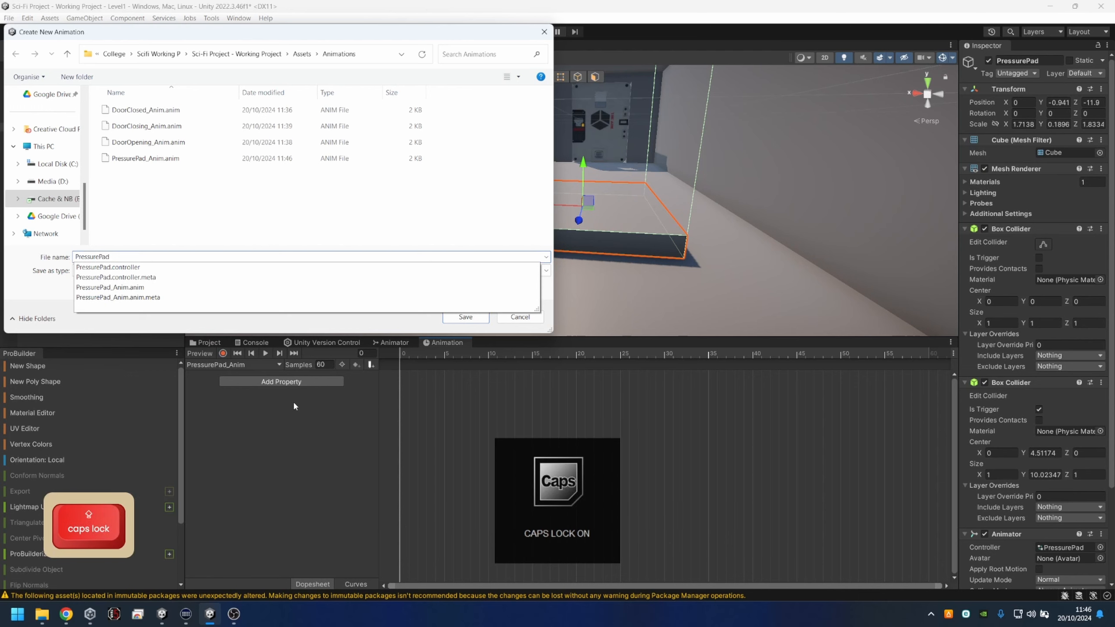
pyautogui.write('D')
pyautogui.press('capslock')
pyautogui.write('own')
pyautogui.press('Return')
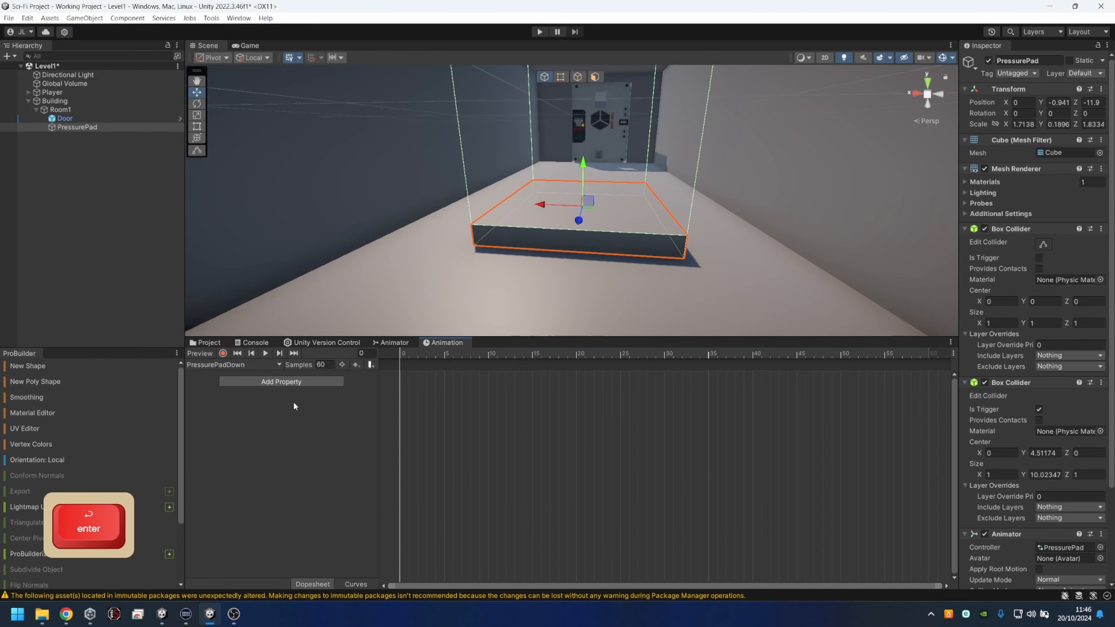
# Add the Transform Position property to the PressurePadDown clip.
pyautogui.click(304, 381)
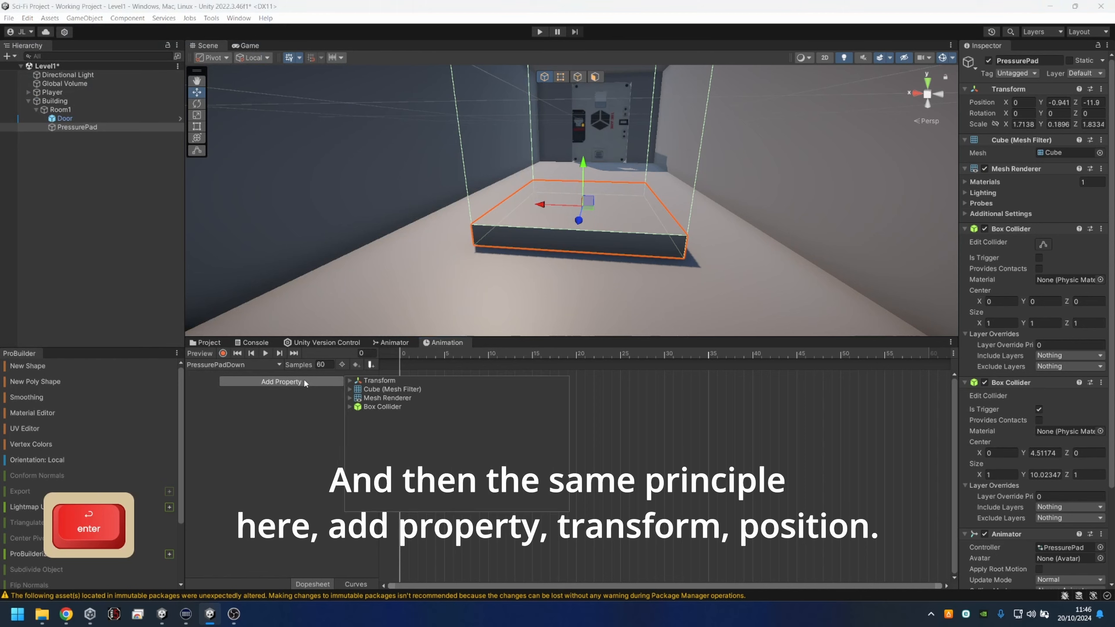
pyautogui.click(350, 382)
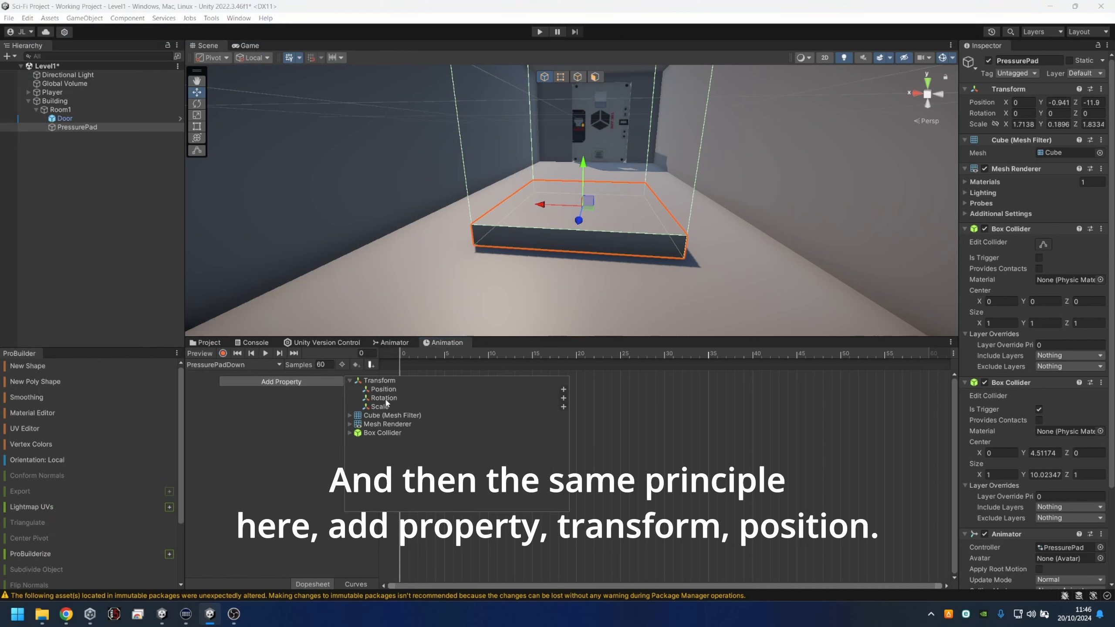
pyautogui.click(563, 389)
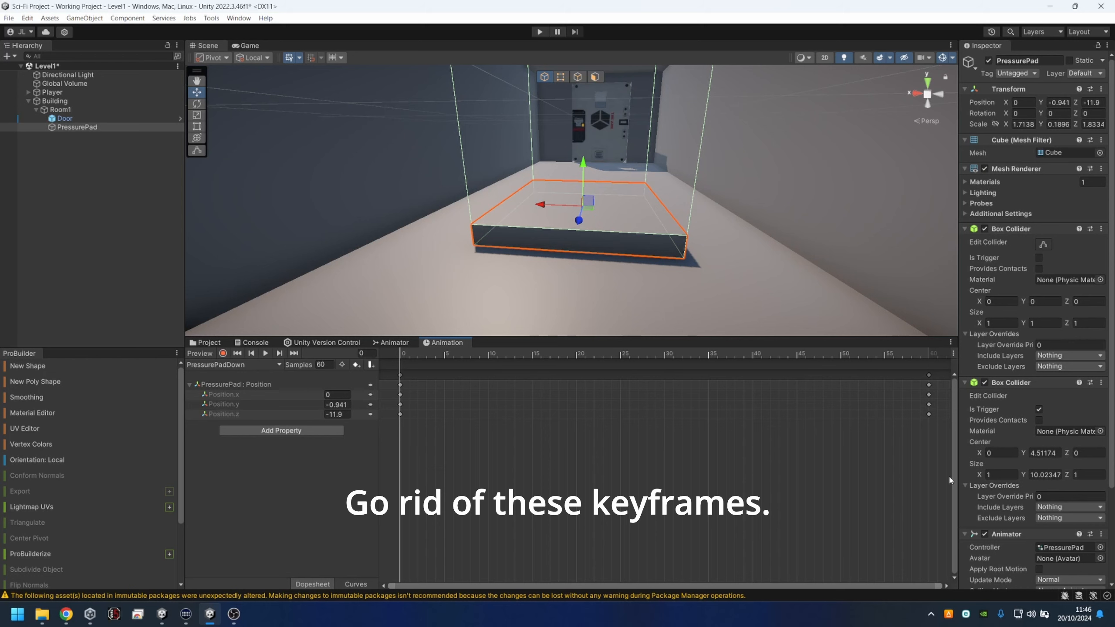
pyautogui.moveTo(944, 479); pyautogui.dragTo(389, 374)
pyautogui.press('Delete')
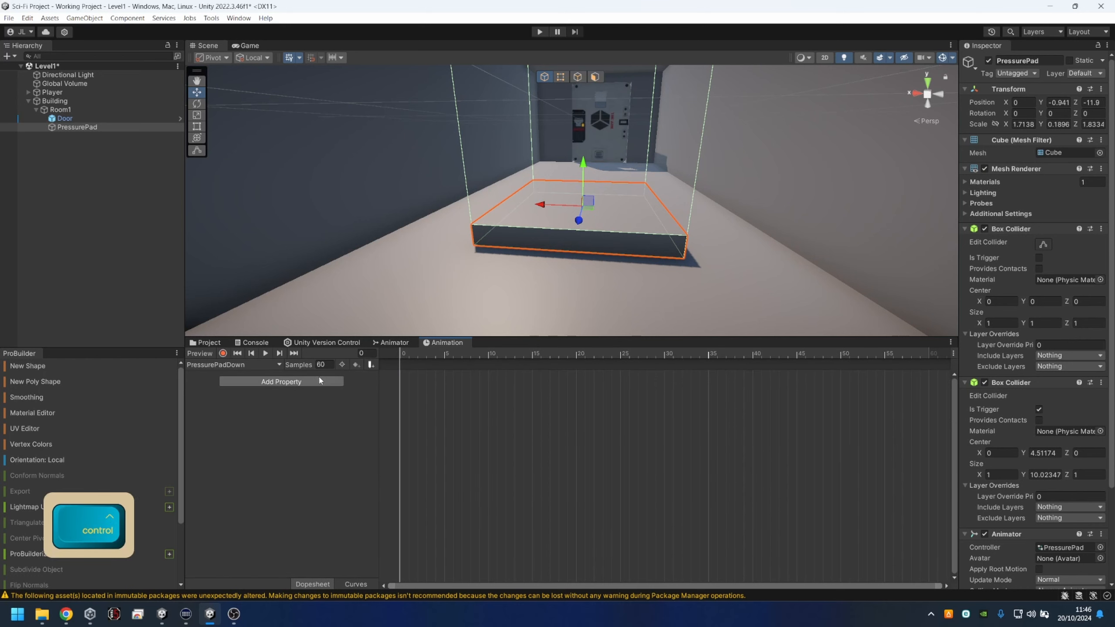
pyautogui.hotkey('ctrl', 'z')
# Delete only the end keyframes of the Position property in the PressurePadDown clip.
pyautogui.moveTo(939, 457); pyautogui.dragTo(805, 367)
pyautogui.press('Delete')
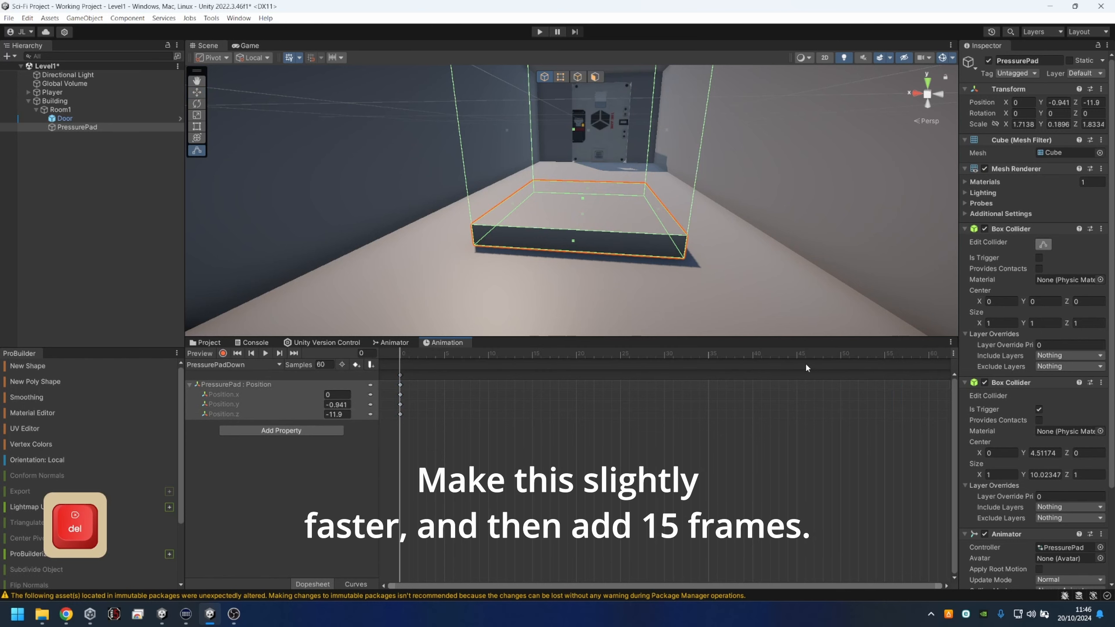
pyautogui.moveTo(411, 358); pyautogui.dragTo(532, 375)
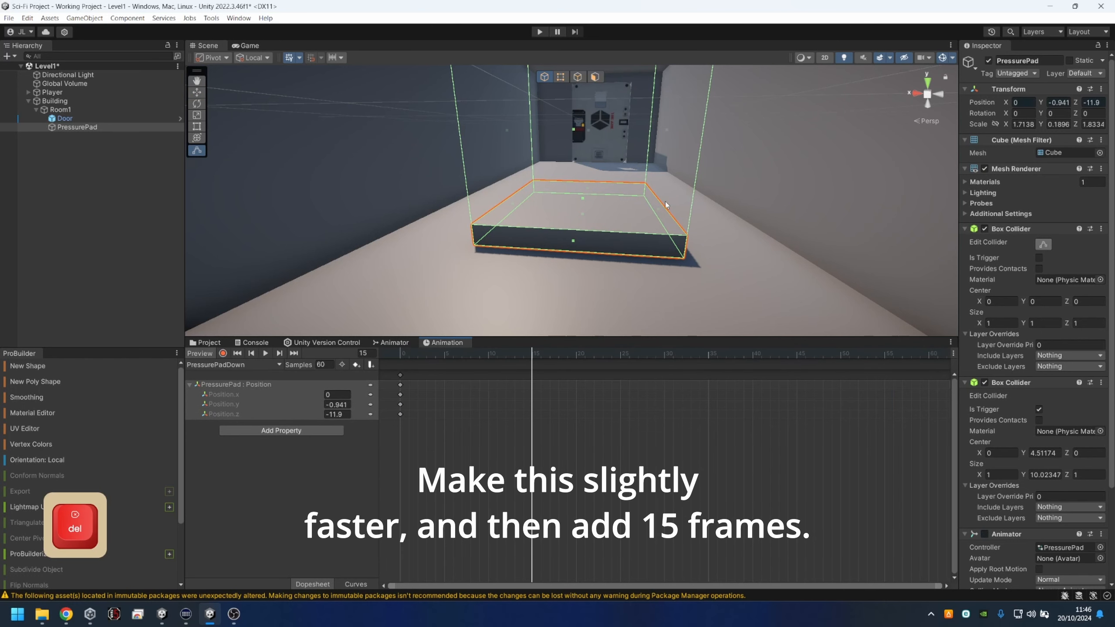
pyautogui.click(631, 200)
pyautogui.click(590, 217)
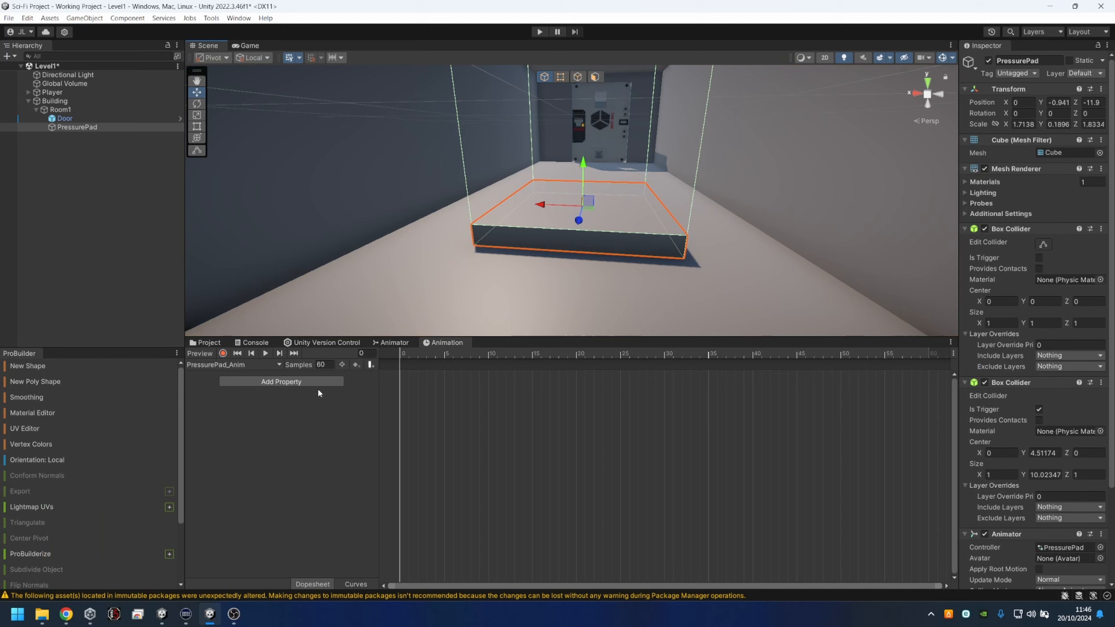
pyautogui.click(241, 366)
pyautogui.click(240, 387)
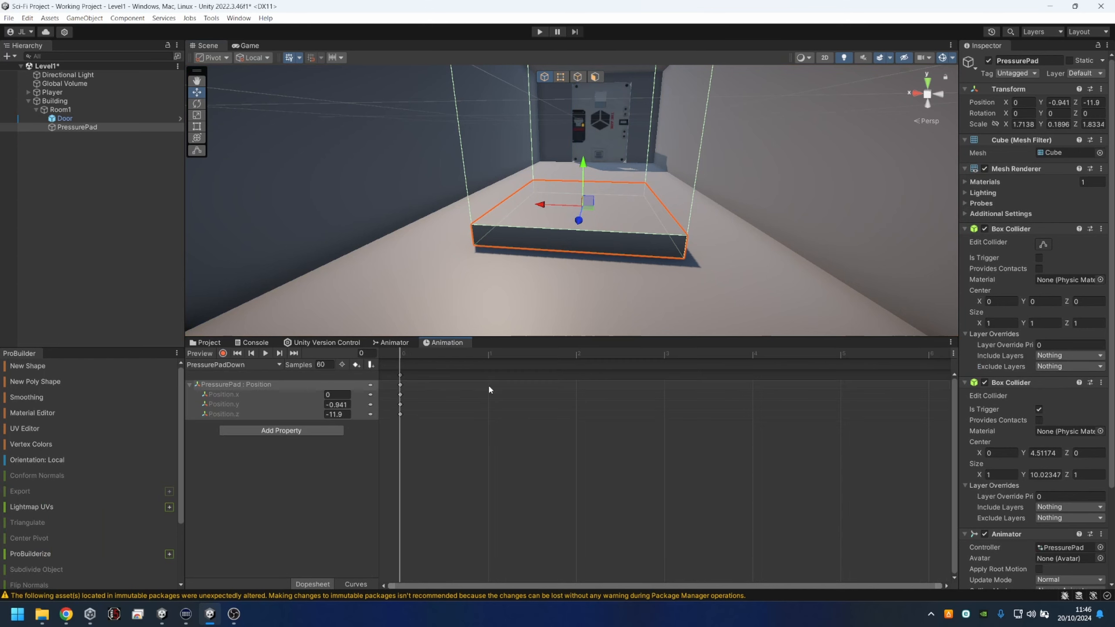
pyautogui.click(323, 365)
pyautogui.write('15')
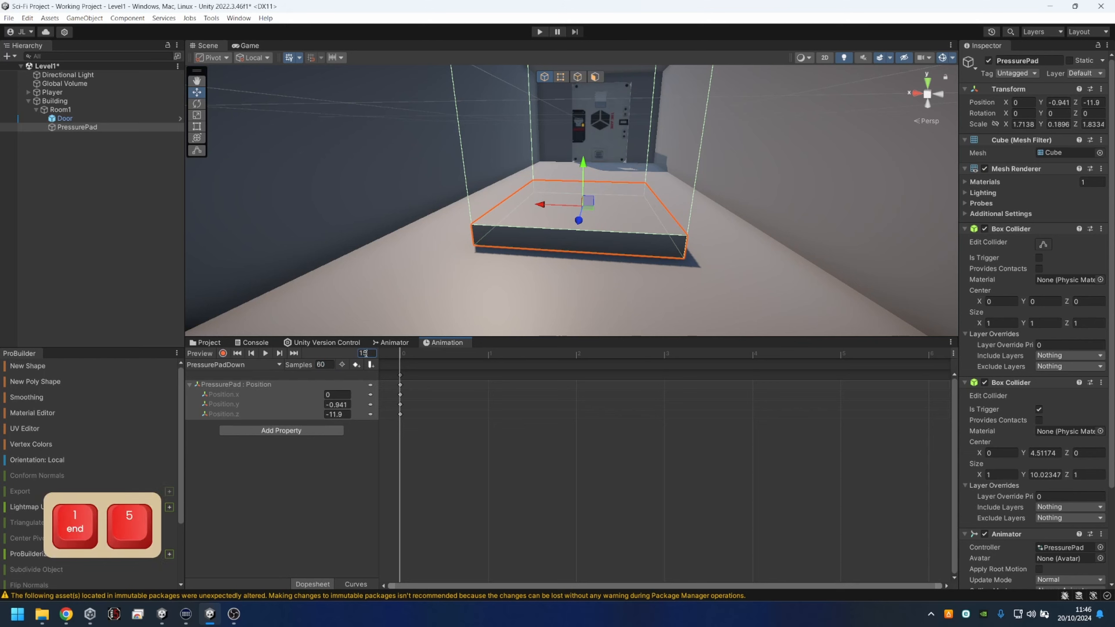
pyautogui.press('Return')
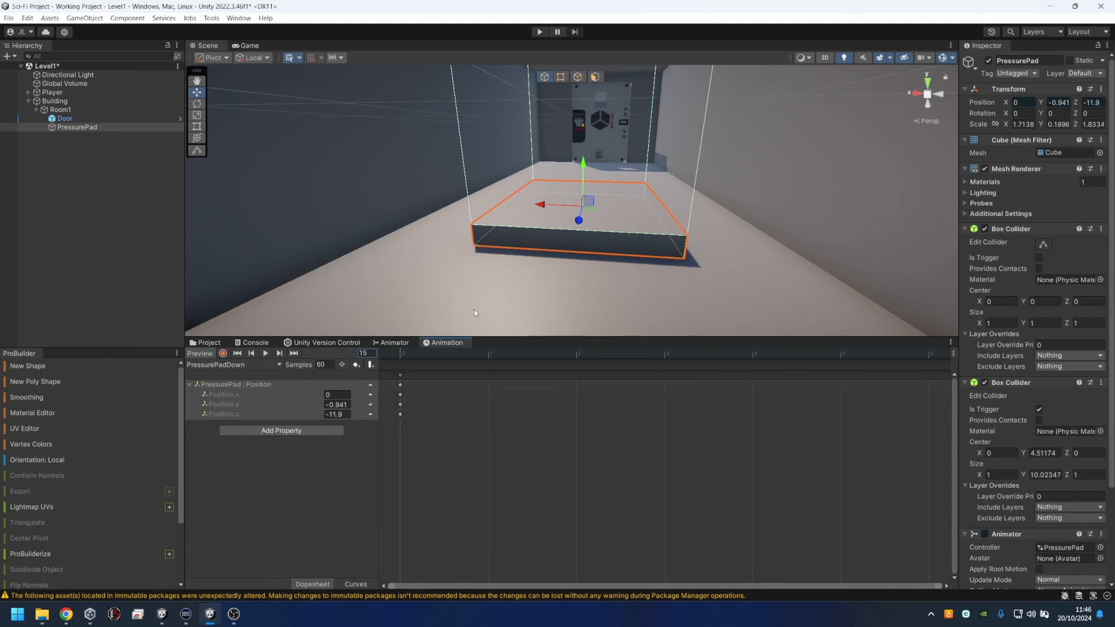
pyautogui.click(382, 438)
pyautogui.click(415, 350)
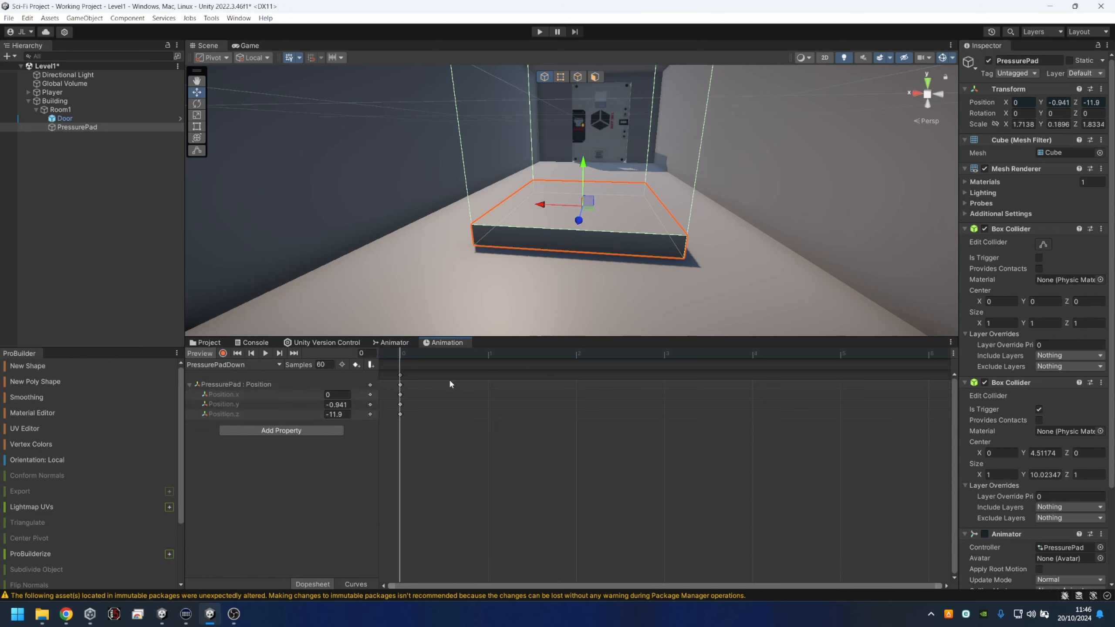
pyautogui.moveTo(451, 354); pyautogui.dragTo(994, 341)
pyautogui.moveTo(948, 397); pyautogui.dragTo(478, 399)
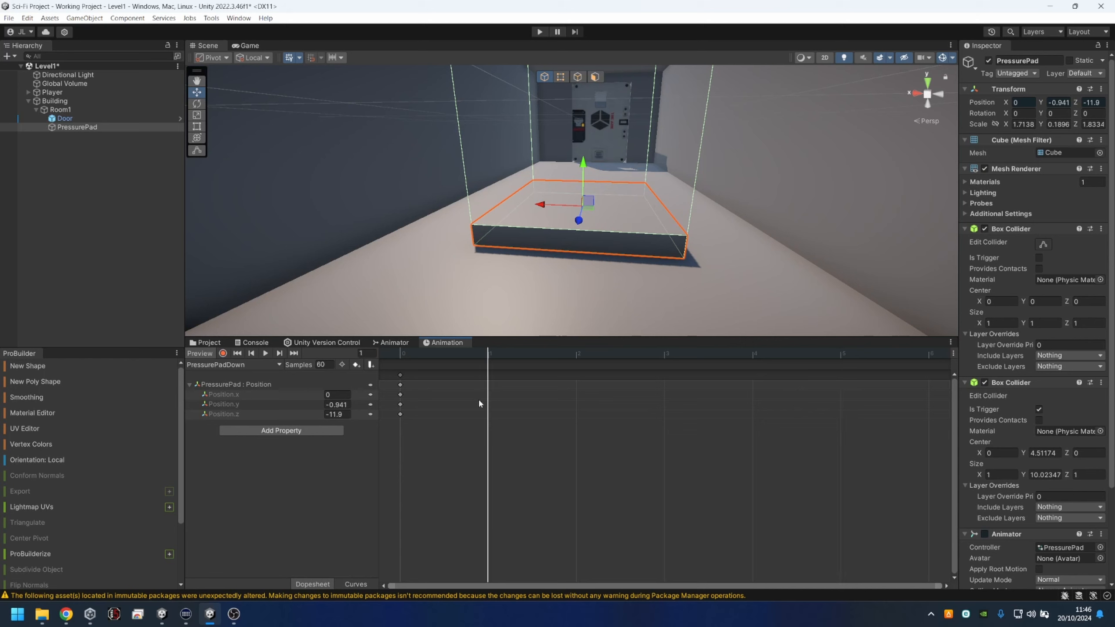
# At frame 15 of PressurePadDown, lower the PressurePad to about Y -1.138, keyframe its position, and preview the clip from the start.
pyautogui.write('15')
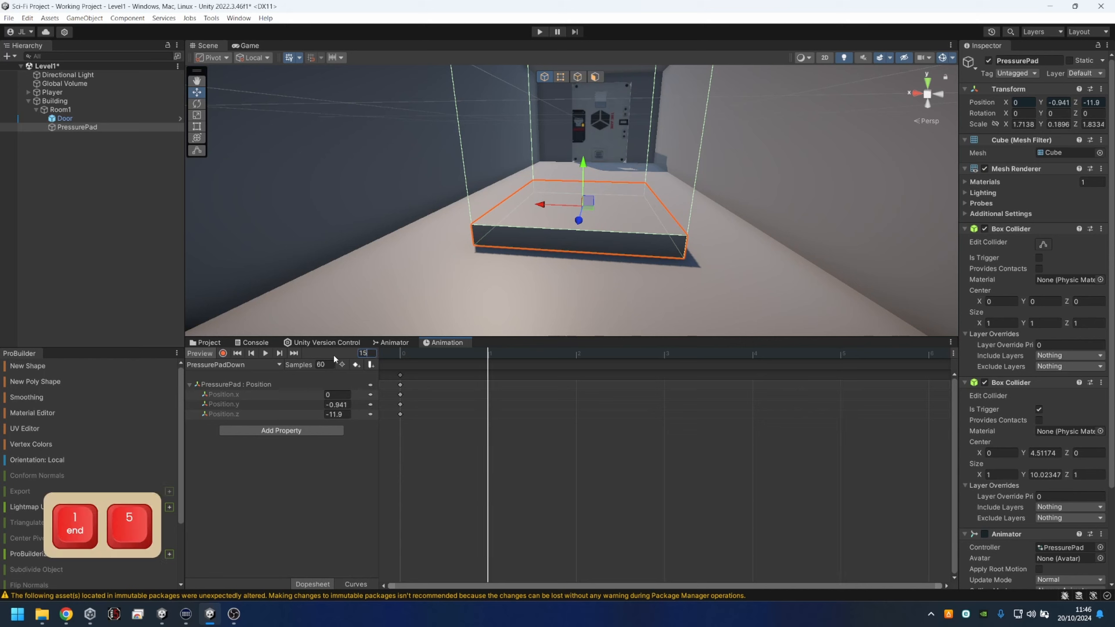
pyautogui.press('Return')
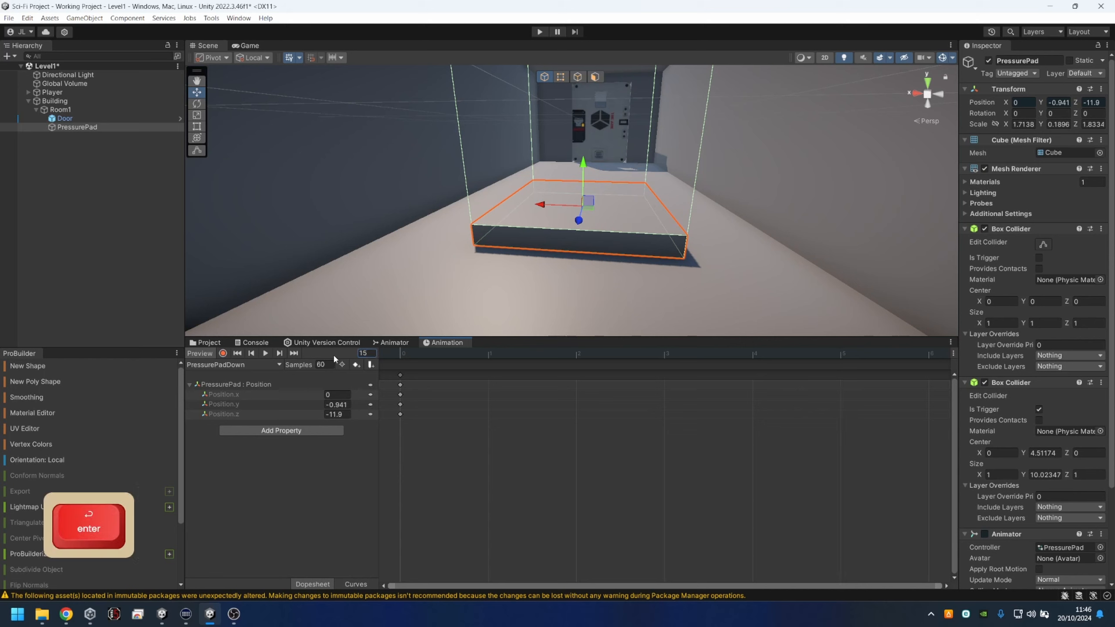
pyautogui.click(371, 364)
pyautogui.moveTo(614, 586); pyautogui.dragTo(939, 586)
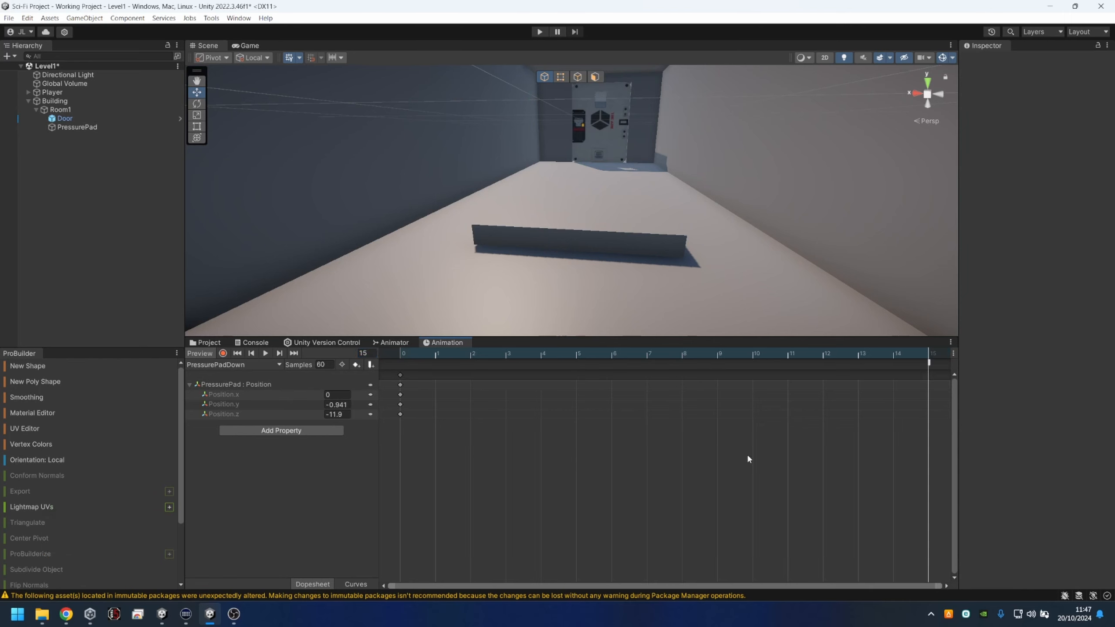
pyautogui.press('BackSpace')
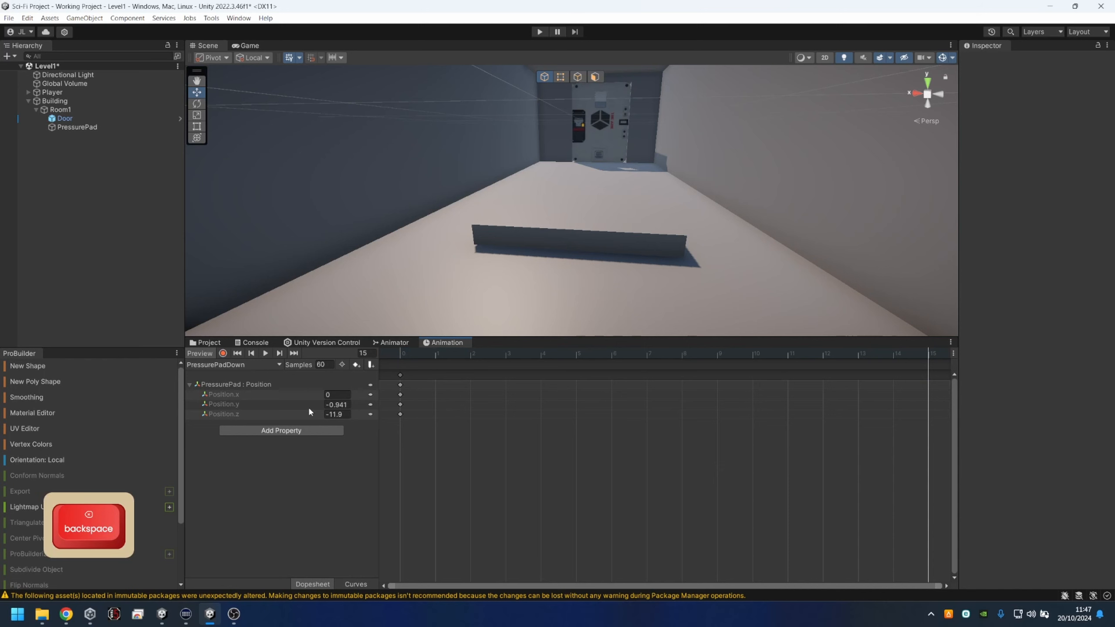
pyautogui.click(566, 238)
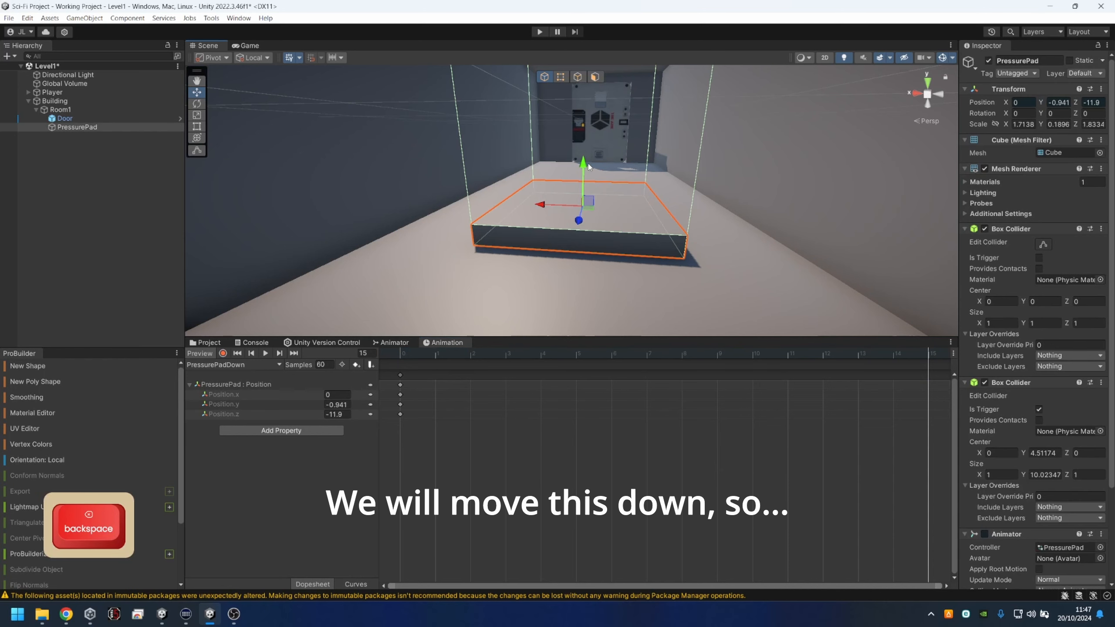
pyautogui.moveTo(584, 165); pyautogui.dragTo(585, 181)
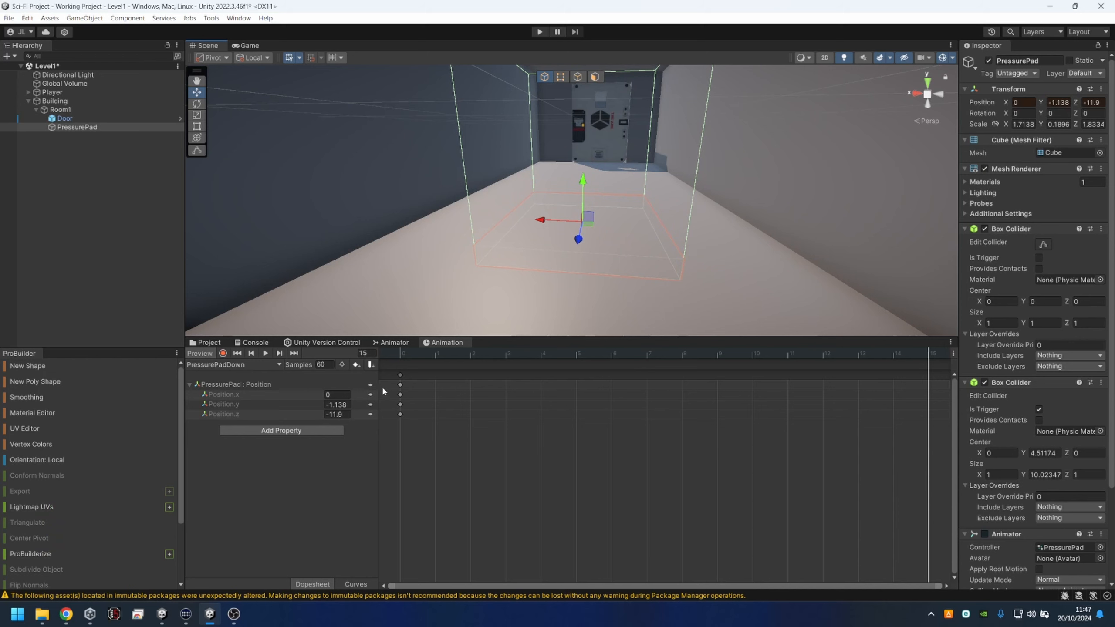
pyautogui.click(356, 366)
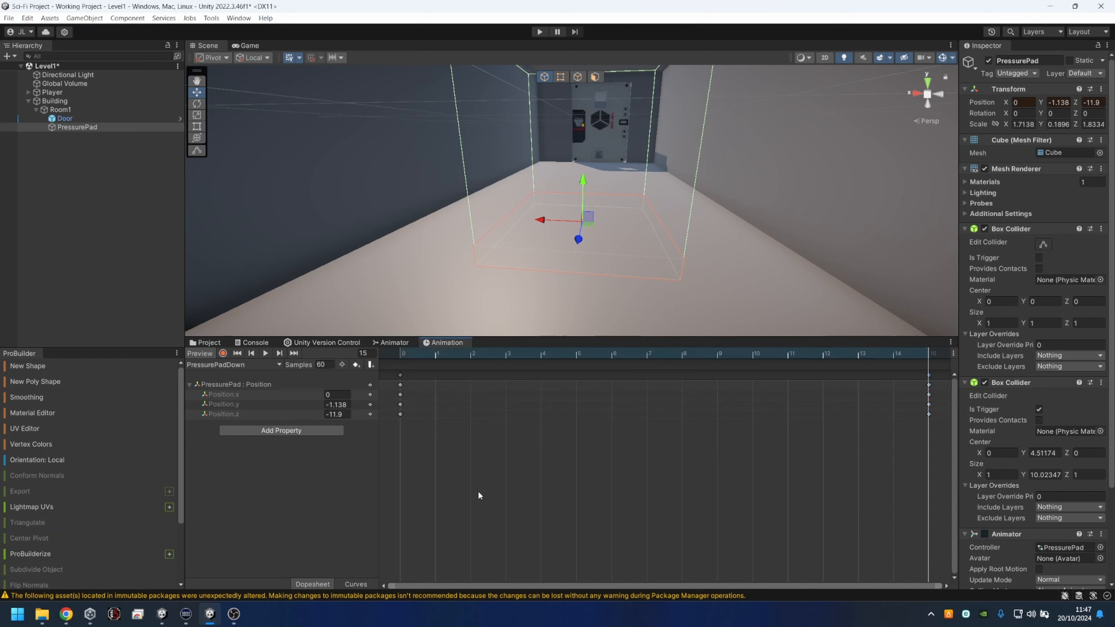
pyautogui.moveTo(472, 355); pyautogui.dragTo(349, 372)
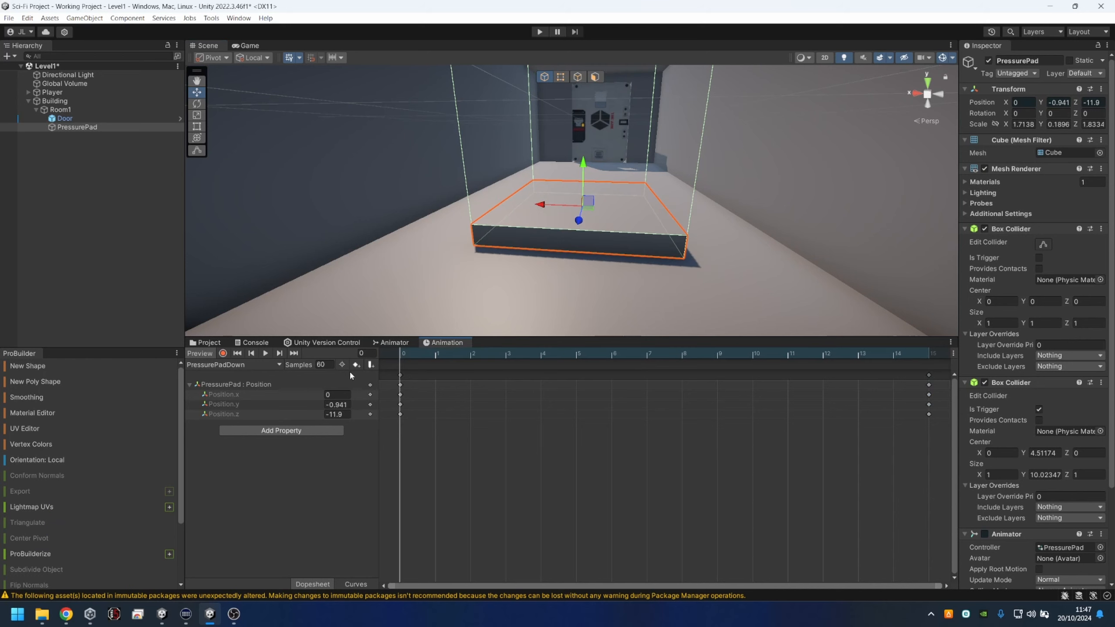
pyautogui.click(267, 353)
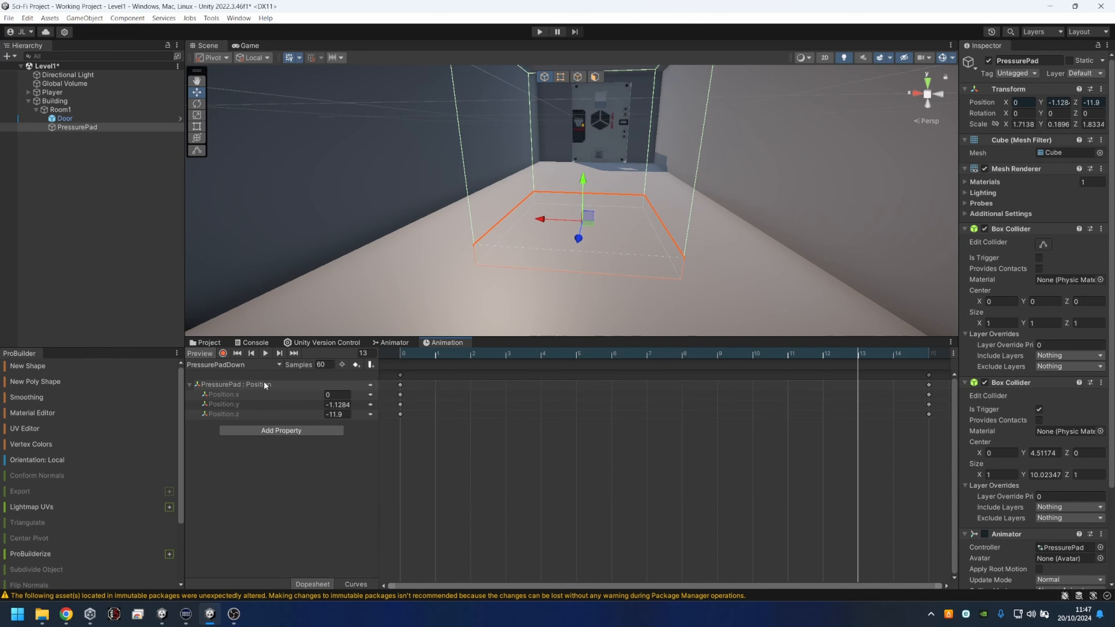
# Create a third animation clip for the PressurePad, saved as PressurePadUp_Anim.
pyautogui.click(245, 366)
pyautogui.click(219, 404)
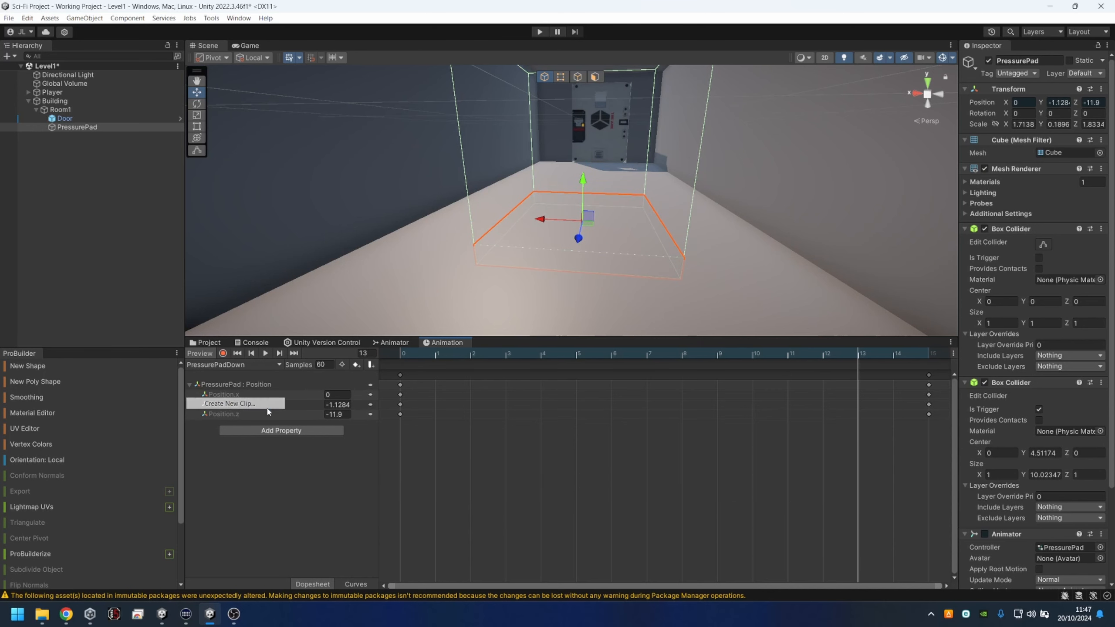
pyautogui.write('Pressur')
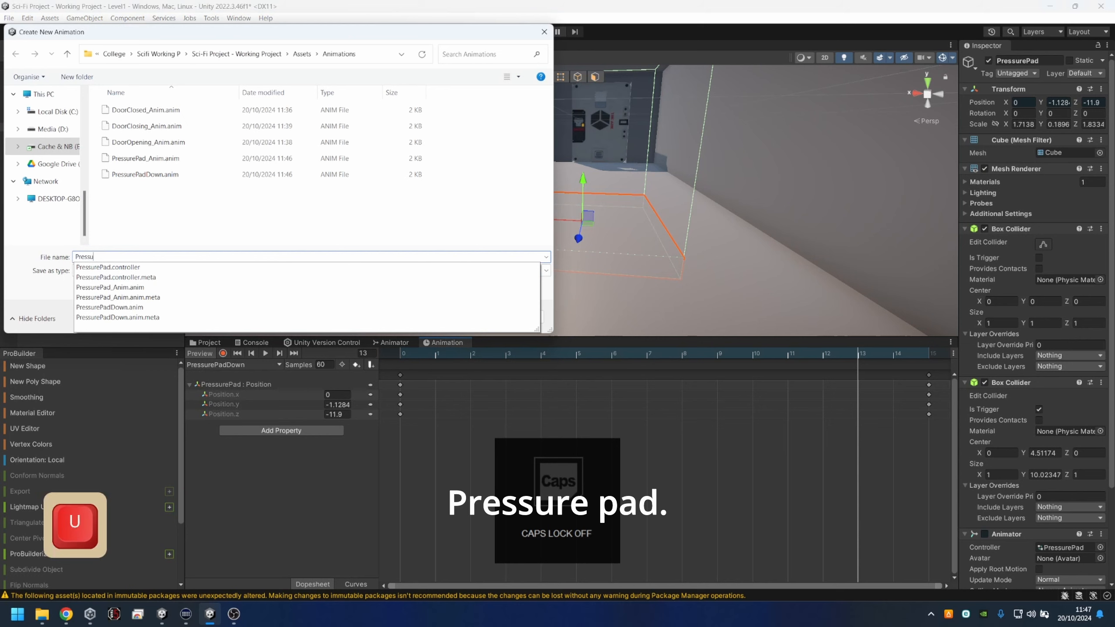
pyautogui.press('capslock')
pyautogui.write('ePaD')
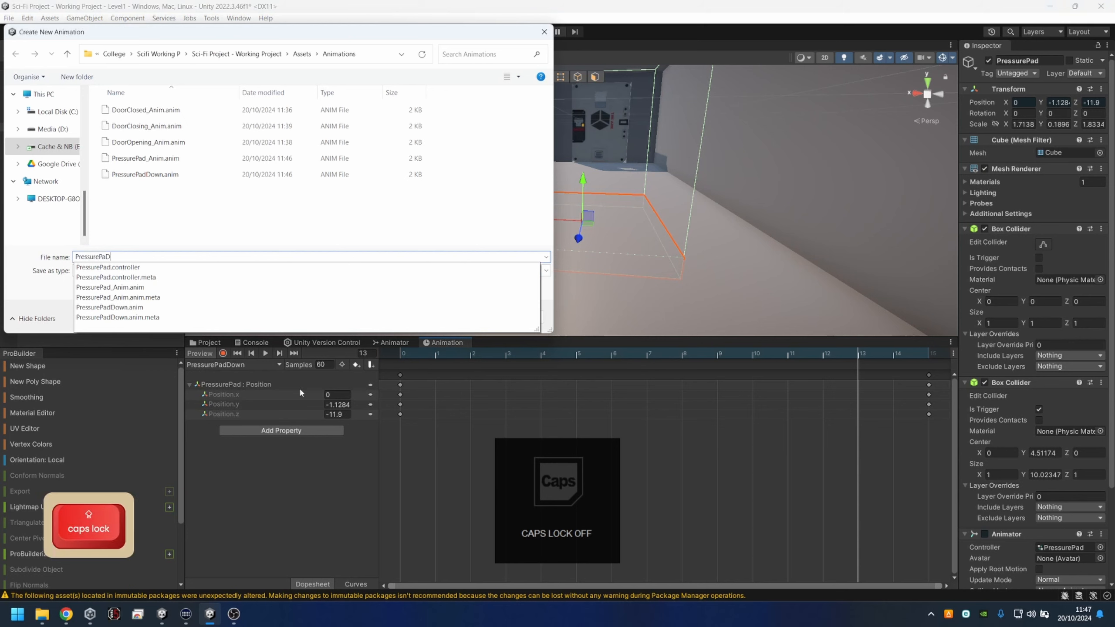
pyautogui.press('capslock')
pyautogui.press('BackSpace')
pyautogui.write('d')
pyautogui.press('capslock')
pyautogui.write('U')
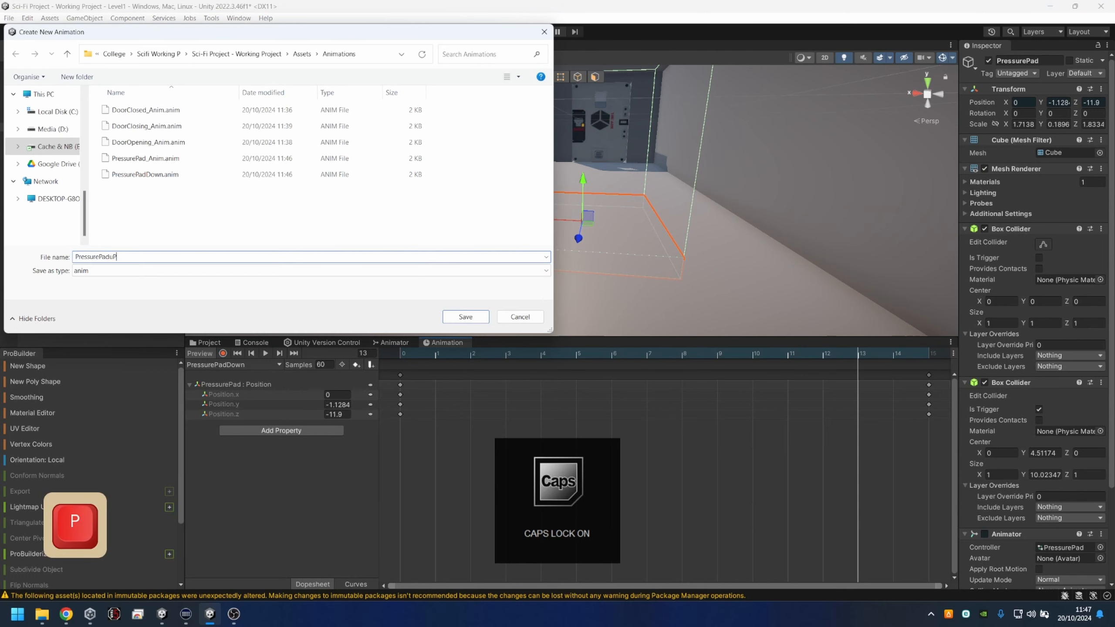
pyautogui.write('p_A')
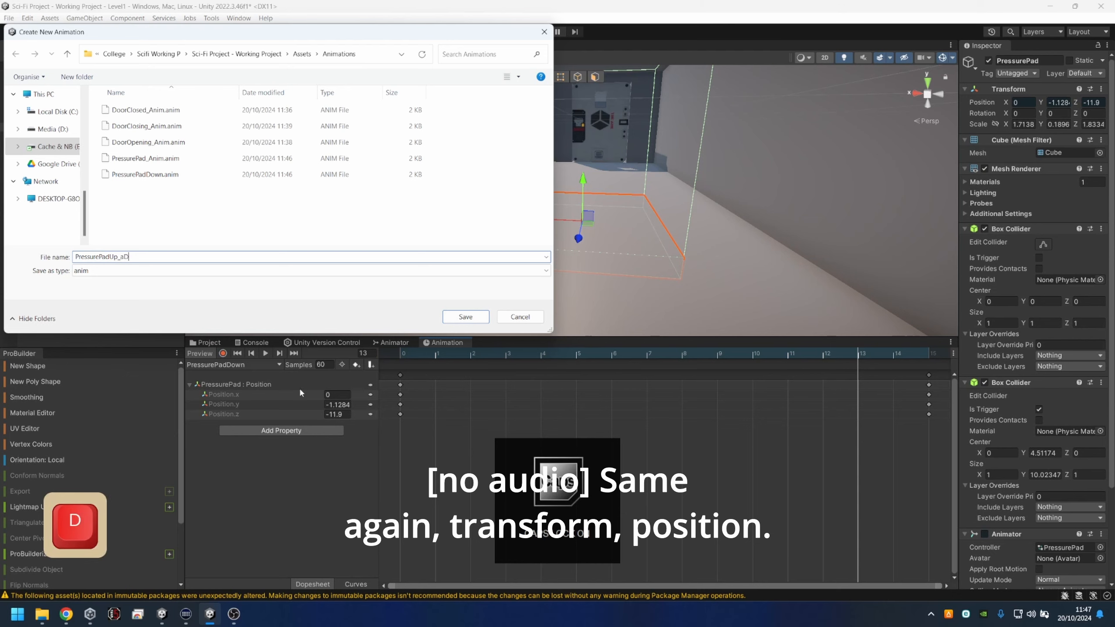
pyautogui.press('capslock')
pyautogui.write('nim')
pyautogui.press('Return')
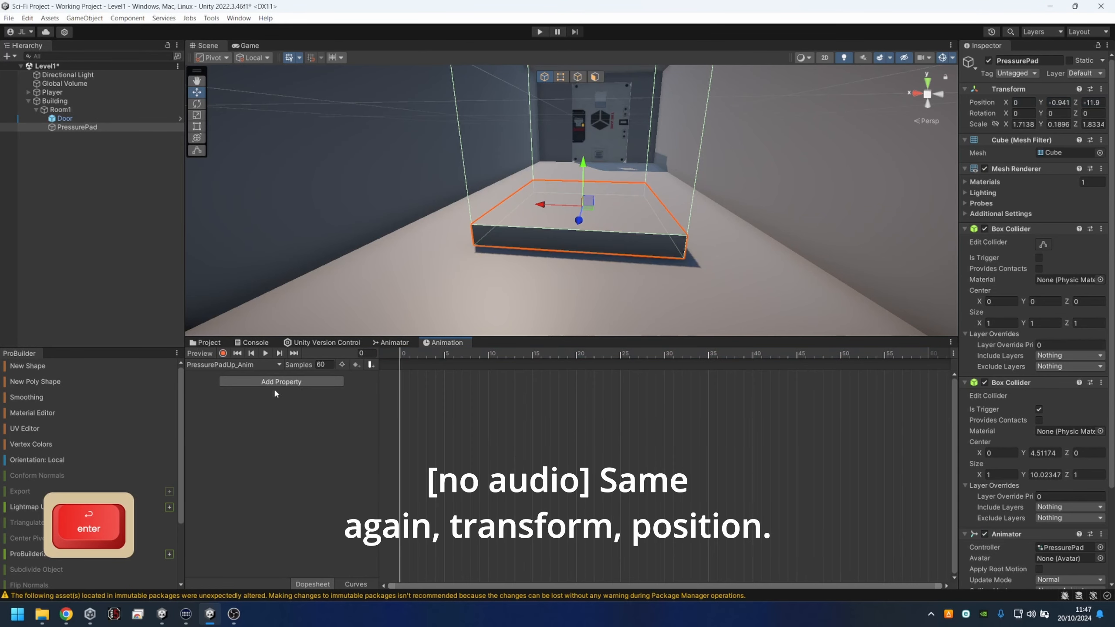
# Add the Transform Position property to the PressurePadUp_Anim clip.
pyautogui.click(269, 386)
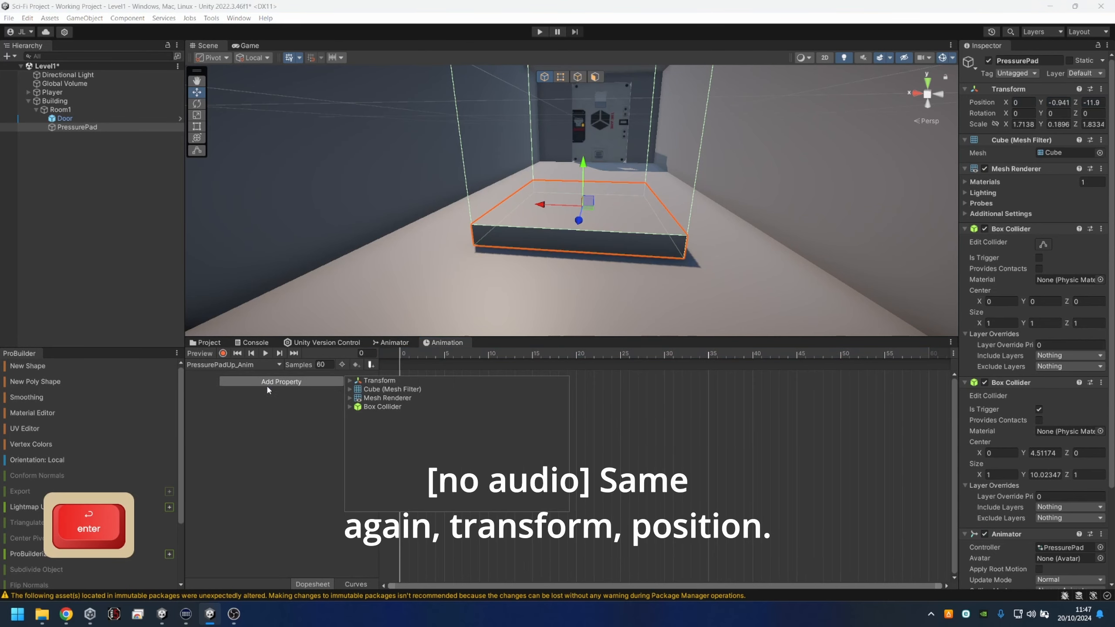
pyautogui.click(350, 380)
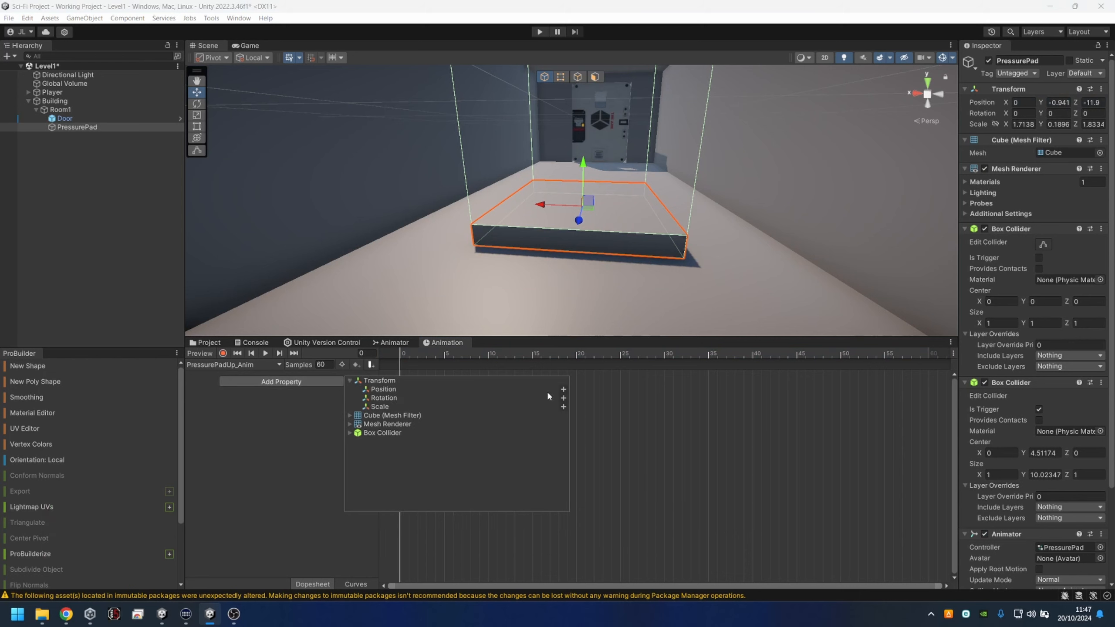
pyautogui.click(563, 389)
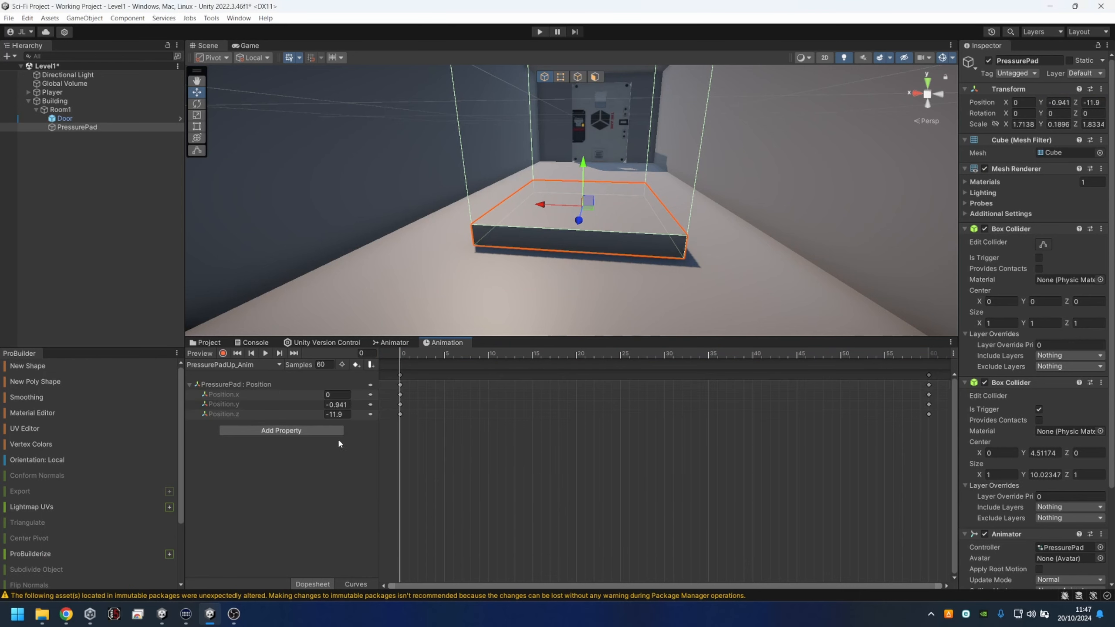
# Replace the start keyframes of PressurePadUp_Anim with the end keyframes copied from the PressurePadDown clip.
pyautogui.click(229, 365)
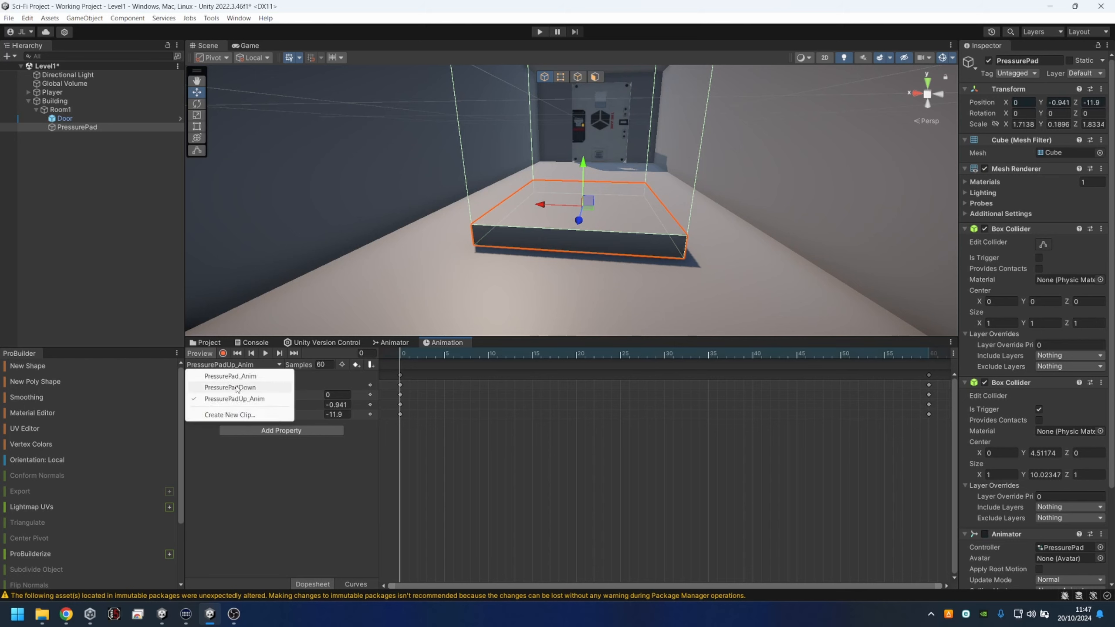
pyautogui.click(230, 387)
pyautogui.moveTo(940, 439); pyautogui.dragTo(901, 374)
pyautogui.hotkey('ctrl', 'c')
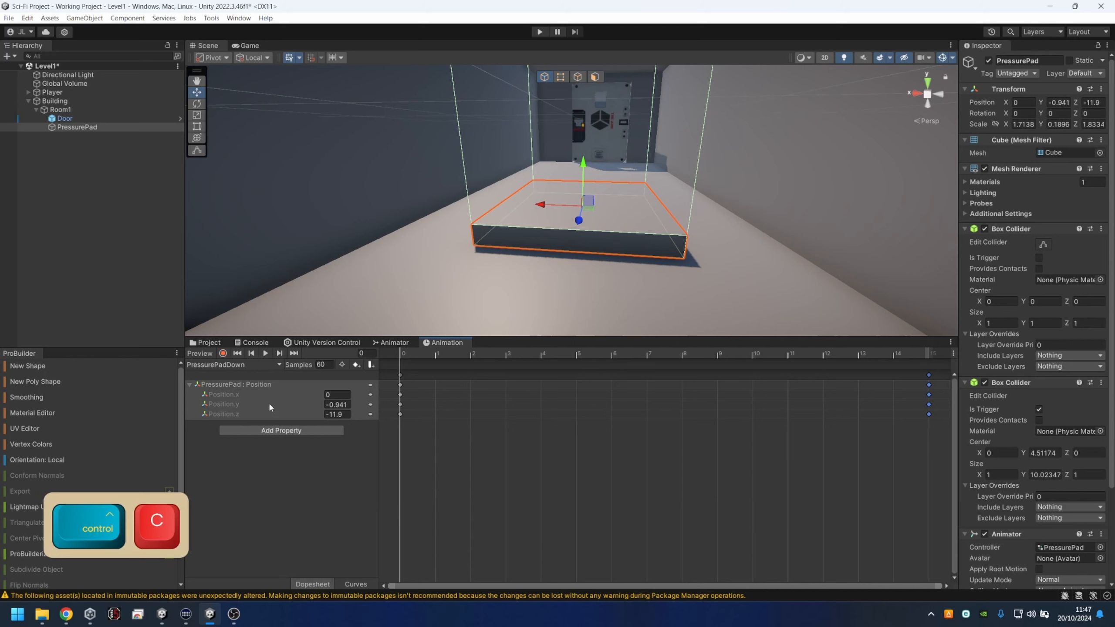
pyautogui.click(241, 366)
pyautogui.click(244, 400)
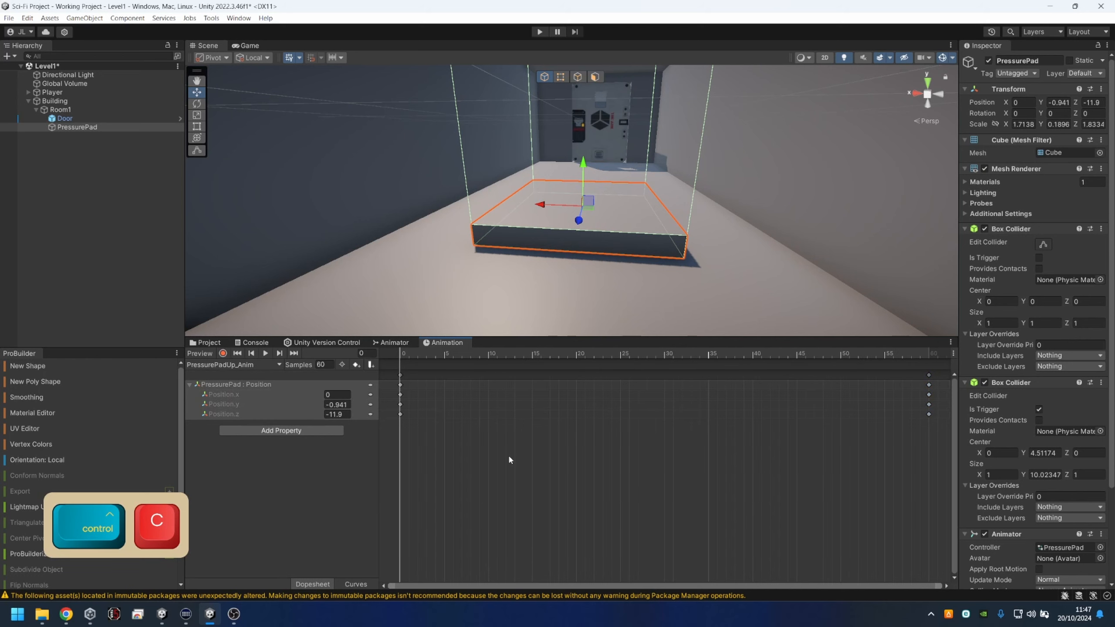
pyautogui.moveTo(507, 457); pyautogui.dragTo(396, 371)
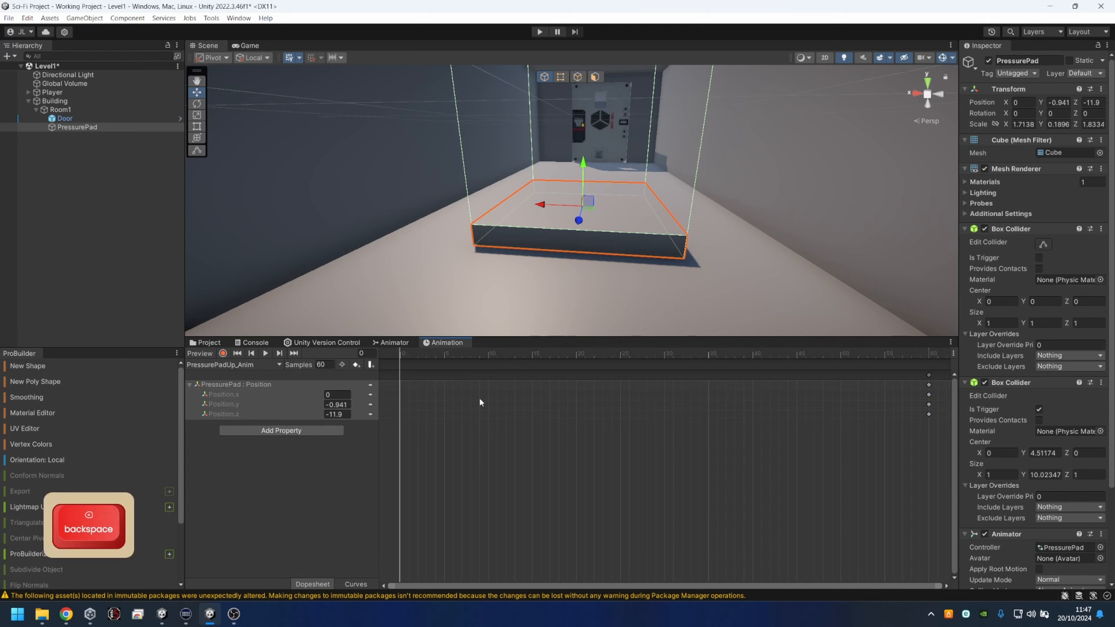
pyautogui.hotkey('ctrl', 'v')
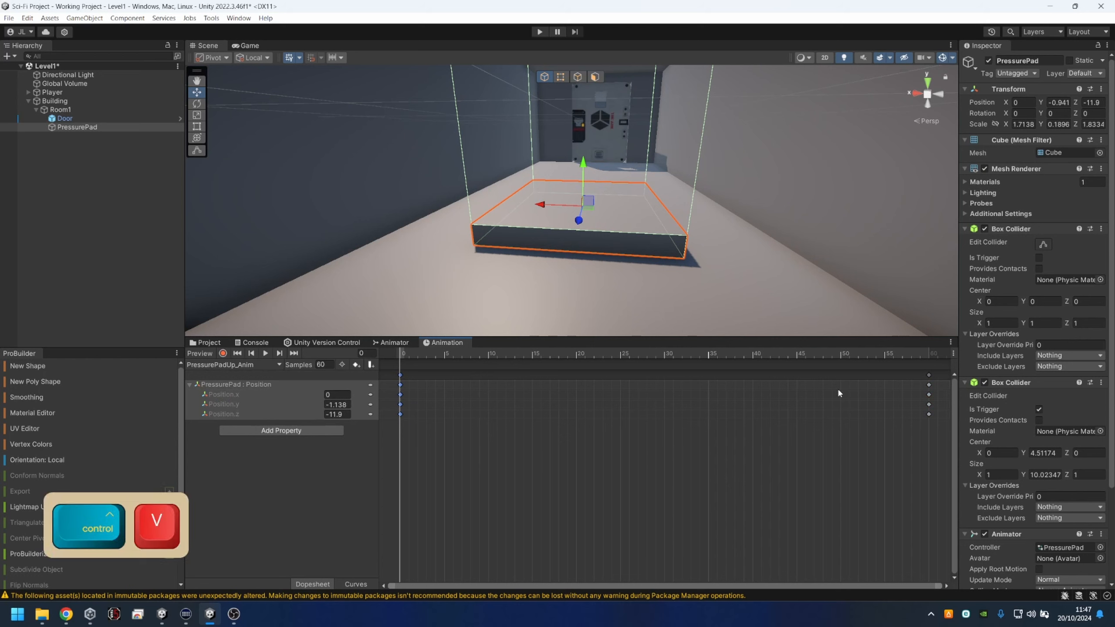
# Move the end keyframes of PressurePadUp_Anim to frame 15 and scrub through the clip to preview it.
pyautogui.moveTo(930, 458); pyautogui.dragTo(859, 370)
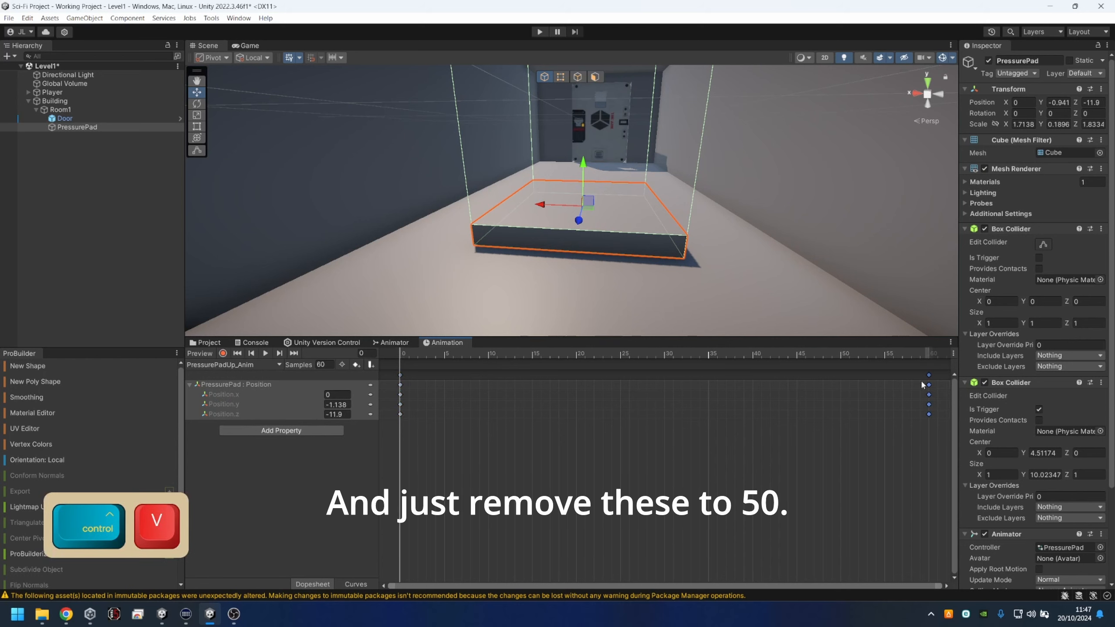
pyautogui.moveTo(924, 385); pyautogui.dragTo(534, 425)
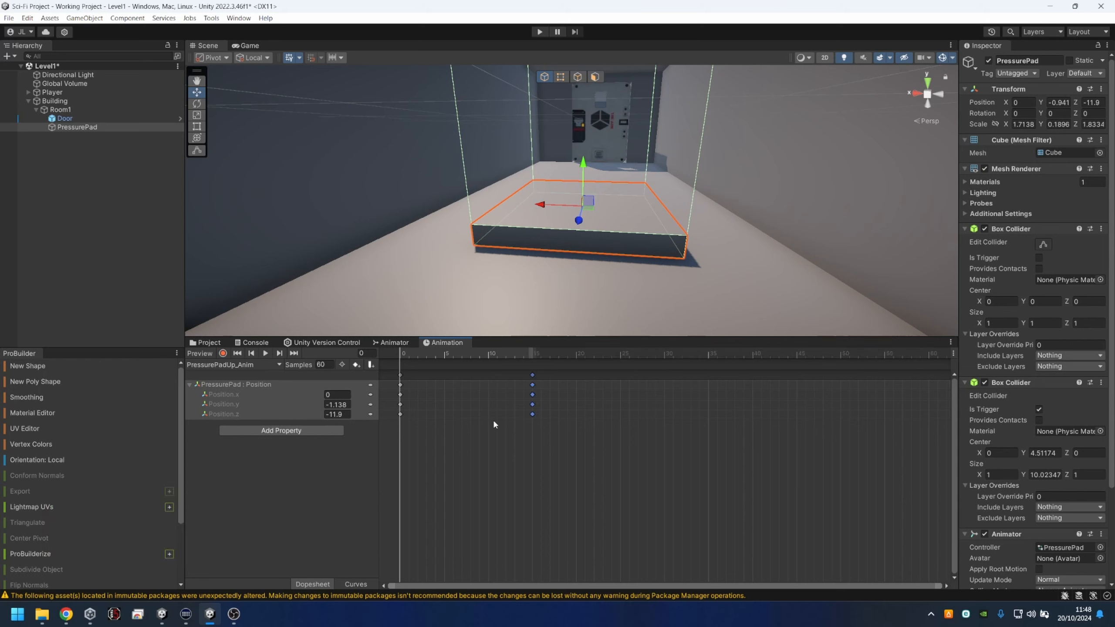
pyautogui.moveTo(414, 360); pyautogui.dragTo(532, 397)
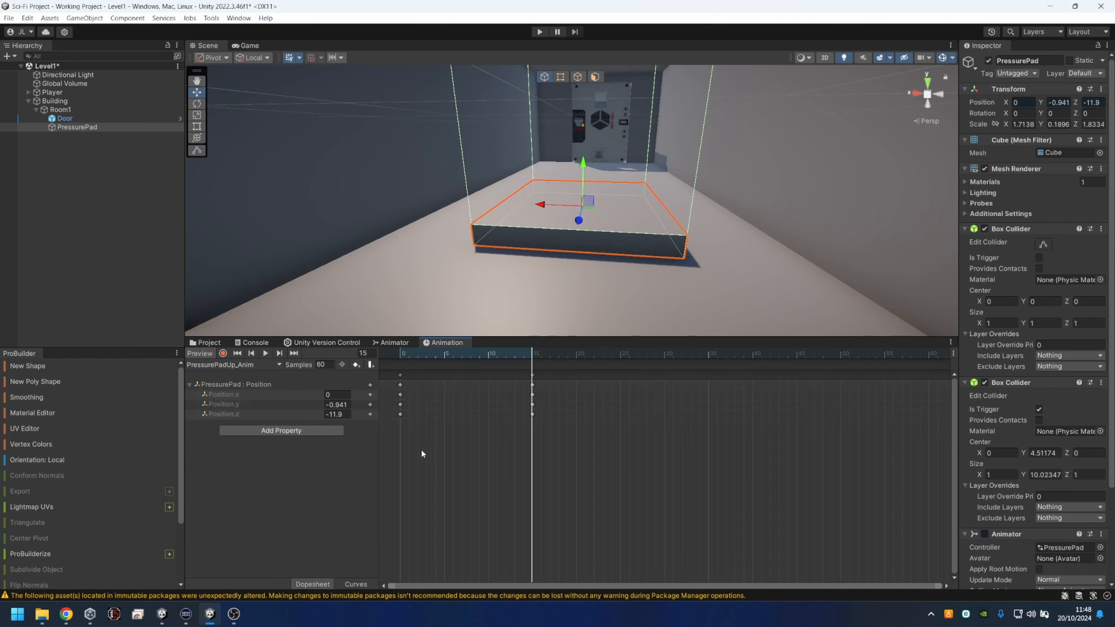
# Turn off Loop Time for all three pressure pad animation clips in the Animations folder.
pyautogui.click(205, 344)
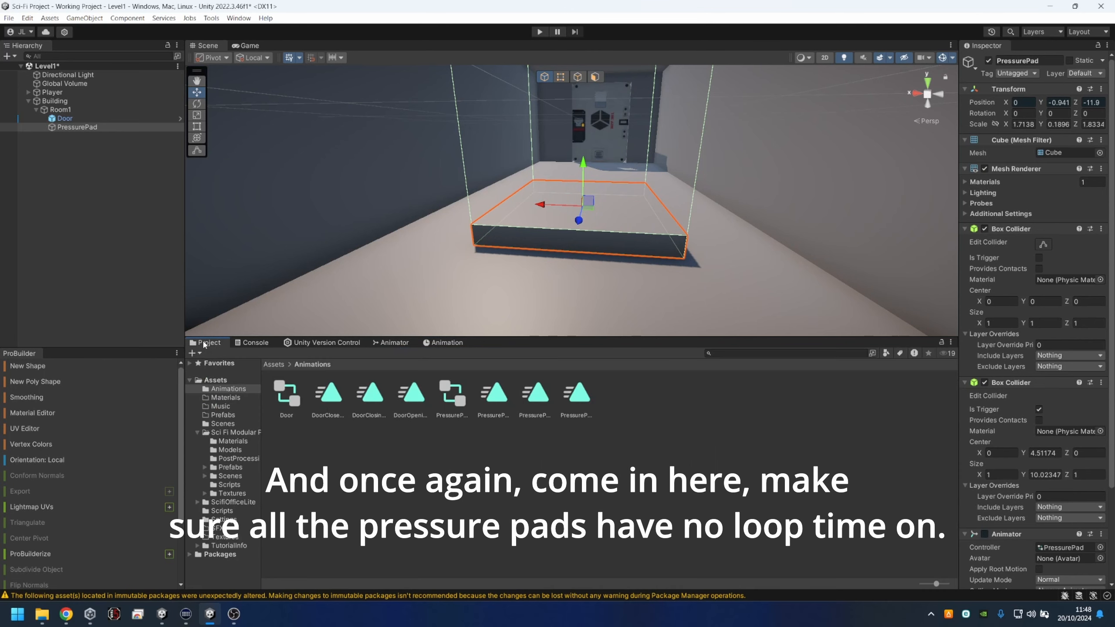
pyautogui.click(659, 450)
pyautogui.click(452, 393)
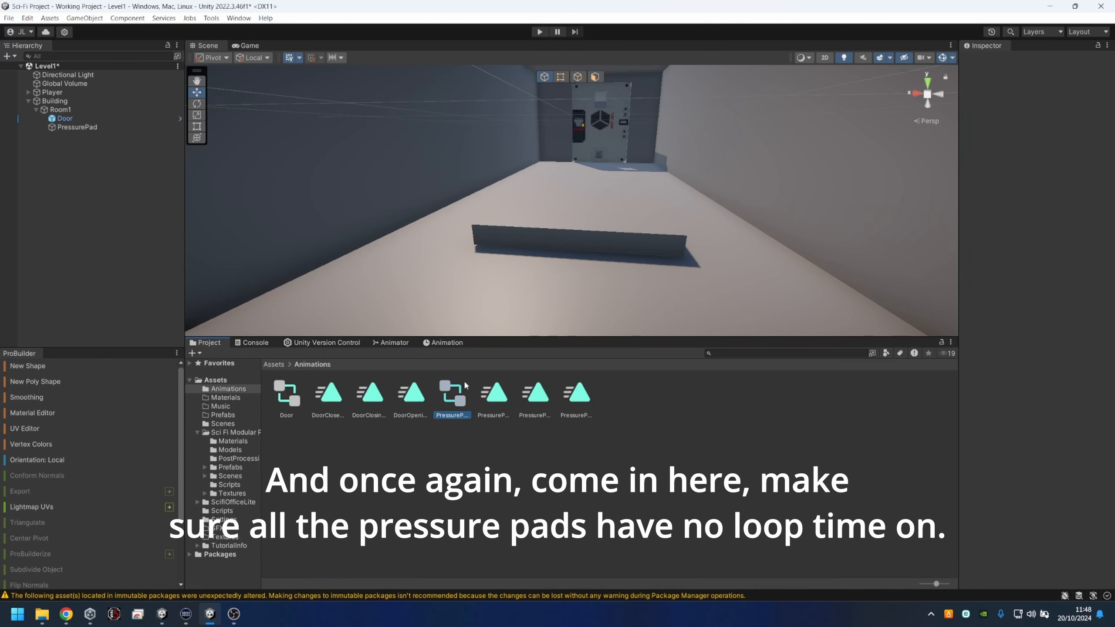
pyautogui.click(493, 393)
pyautogui.keyDown('shift'); pyautogui.click(579, 398); pyautogui.keyUp('shift')
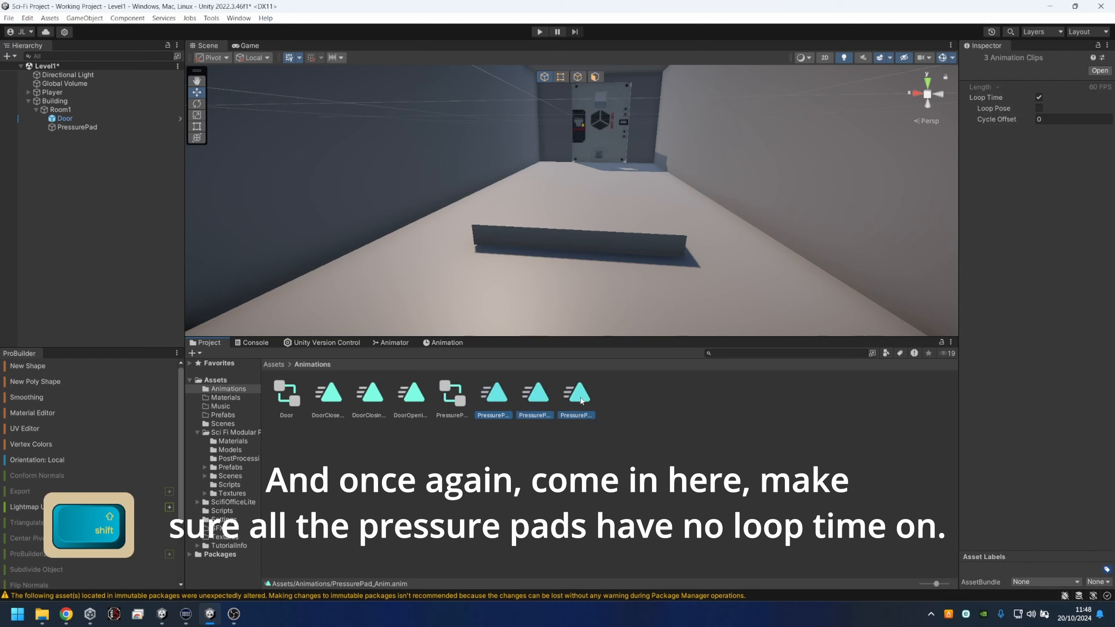
pyautogui.press('capslock')
pyautogui.click(1038, 97)
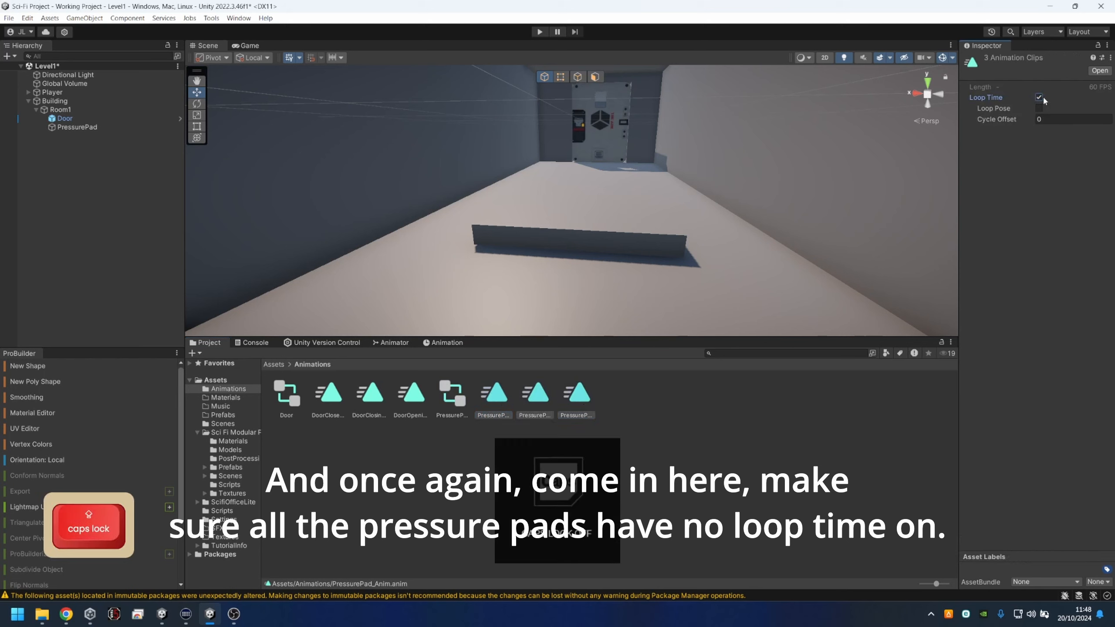
# In the PressurePad's animator graph, arrange Entry above PressurePad_Anim, with PressurePadUp_Anim and PressurePadDown side by side beneath it and Any State off to the side.
pyautogui.click(391, 343)
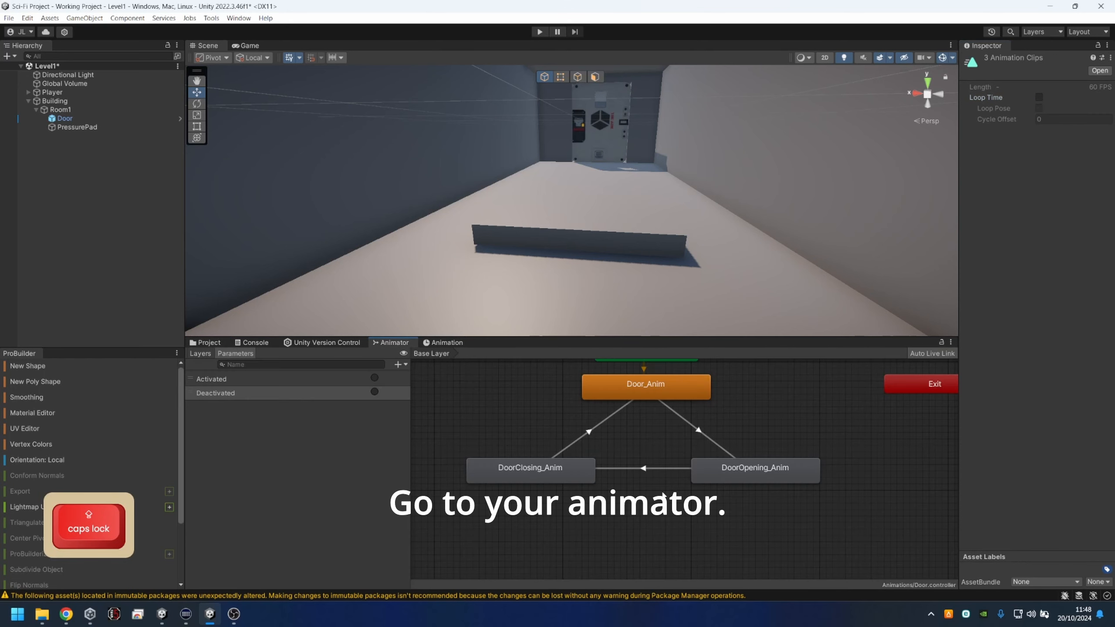
pyautogui.click(83, 128)
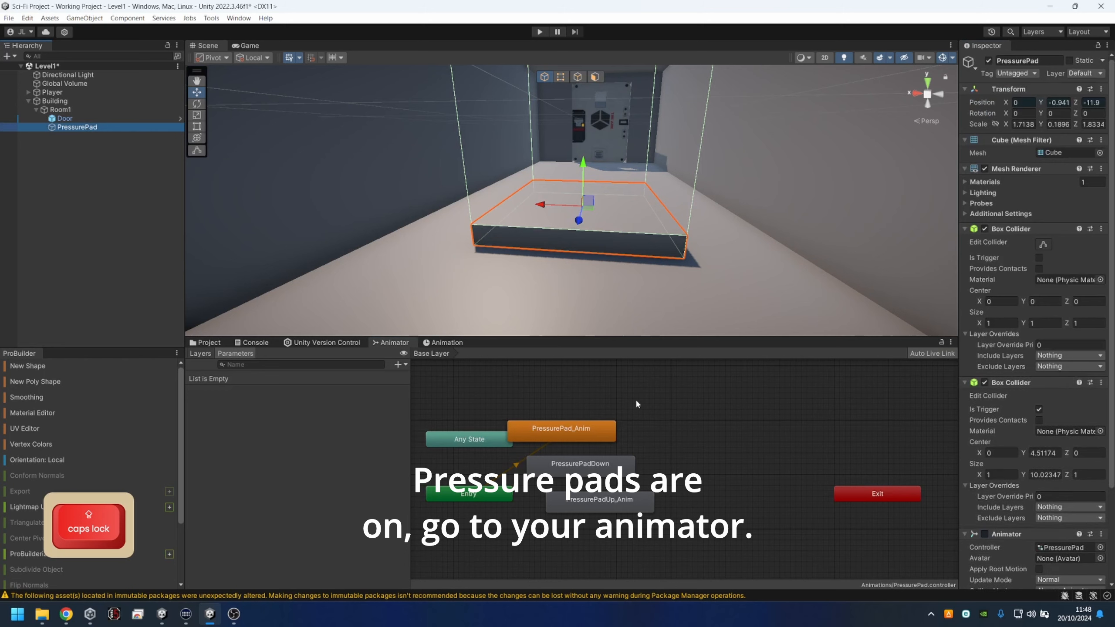
pyautogui.moveTo(469, 493); pyautogui.dragTo(551, 385)
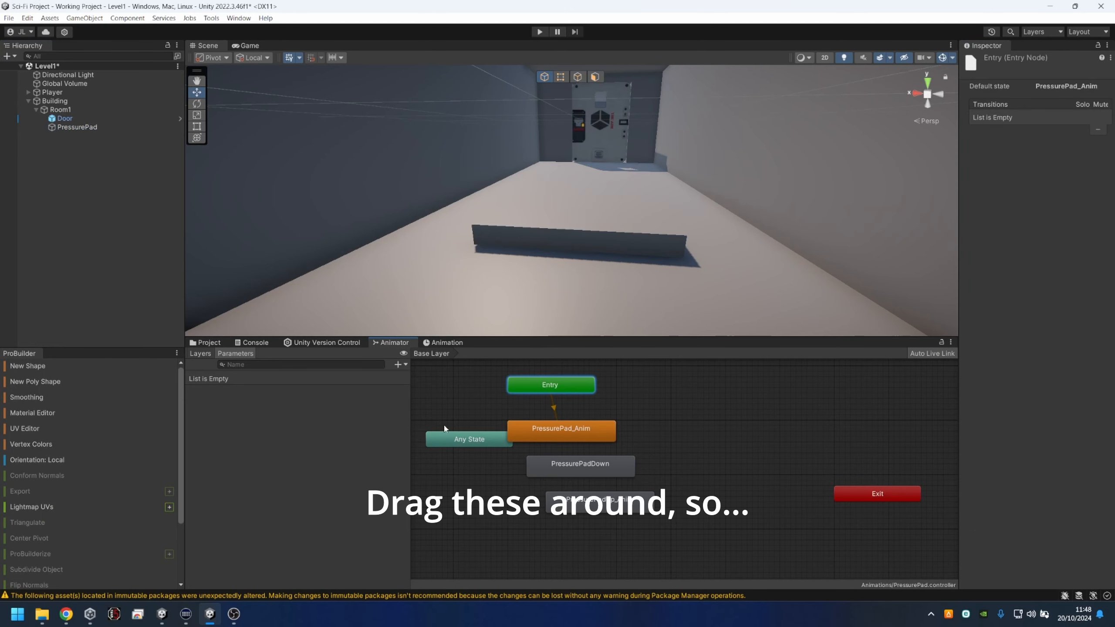
pyautogui.moveTo(444, 428); pyautogui.dragTo(414, 396)
pyautogui.moveTo(572, 504); pyautogui.dragTo(441, 477)
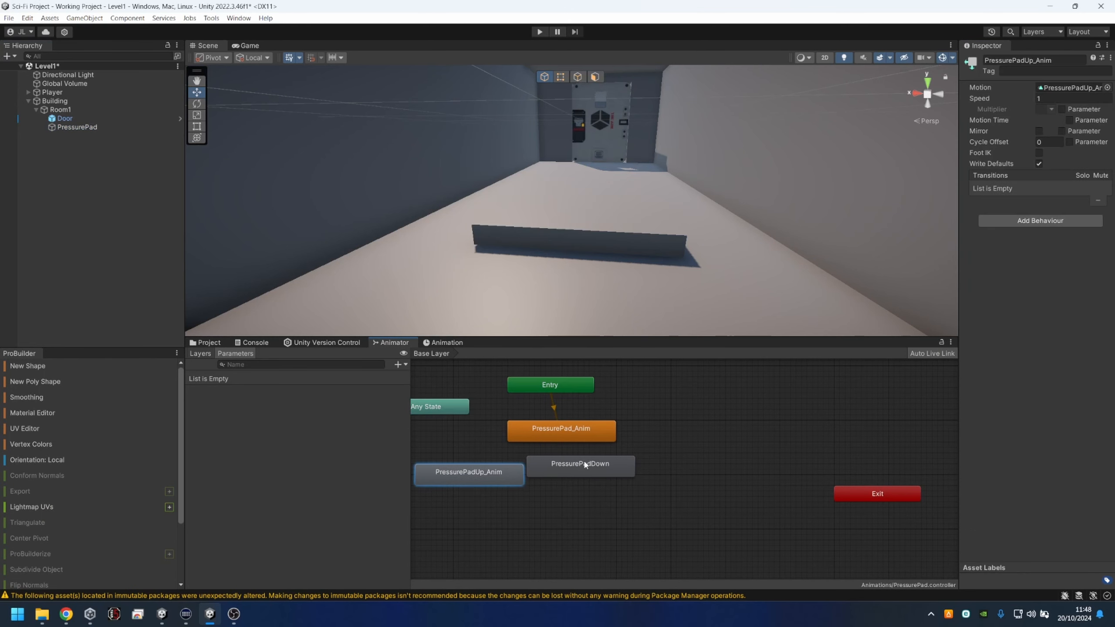
pyautogui.moveTo(586, 465); pyautogui.dragTo(631, 499)
pyautogui.moveTo(507, 472); pyautogui.dragTo(518, 511)
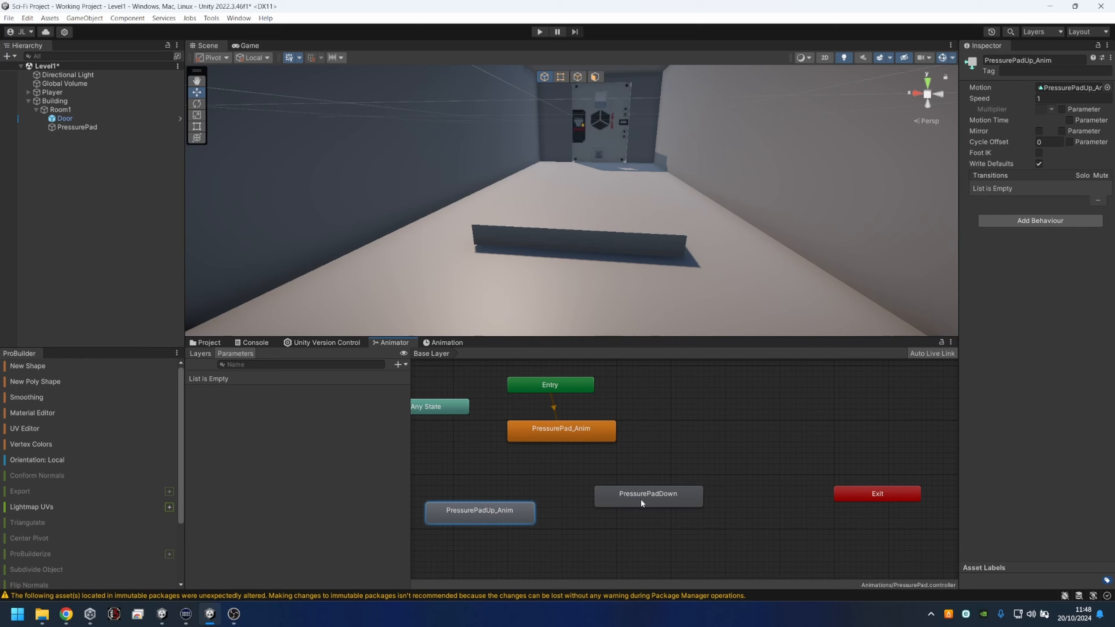
pyautogui.moveTo(641, 498); pyautogui.dragTo(640, 515)
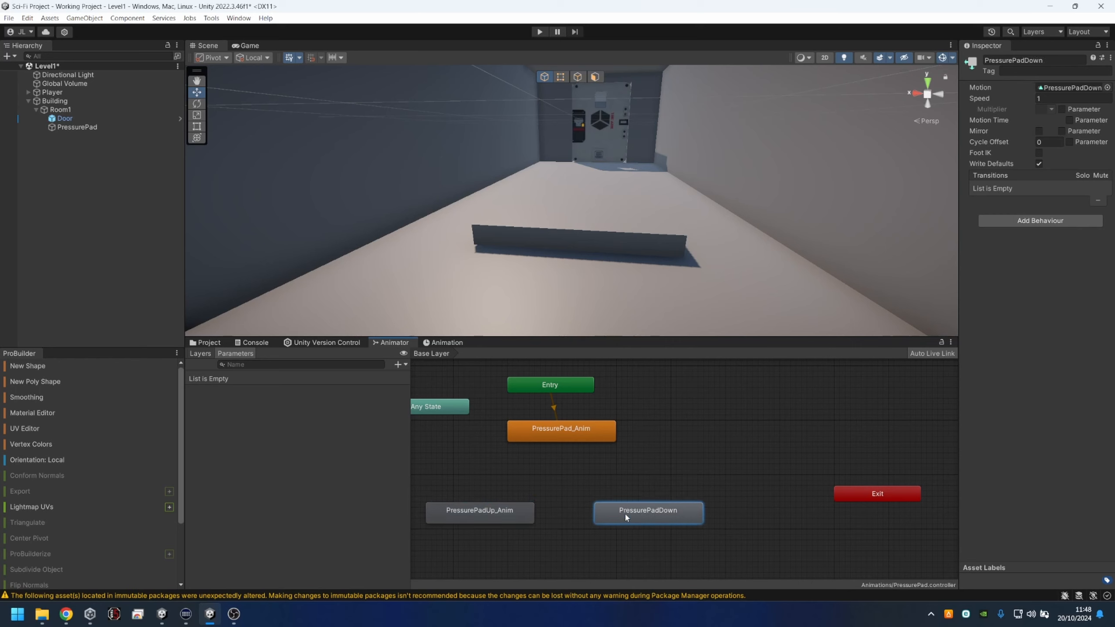
# Make a transition from the PressurePadDown state to PressurePadUp_Anim.
pyautogui.rightClick(625, 514)
pyautogui.click(650, 520)
pyautogui.click(475, 514)
# Make a transition from the PressurePad_Anim state to PressurePadDown.
pyautogui.rightClick(575, 439)
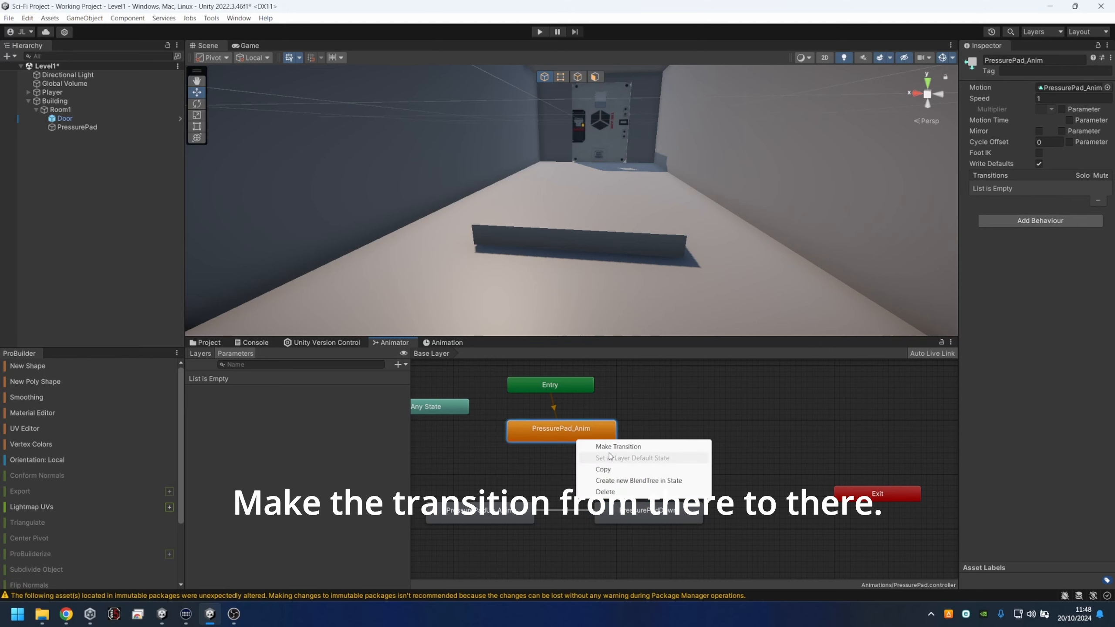
pyautogui.click(626, 448)
pyautogui.click(633, 494)
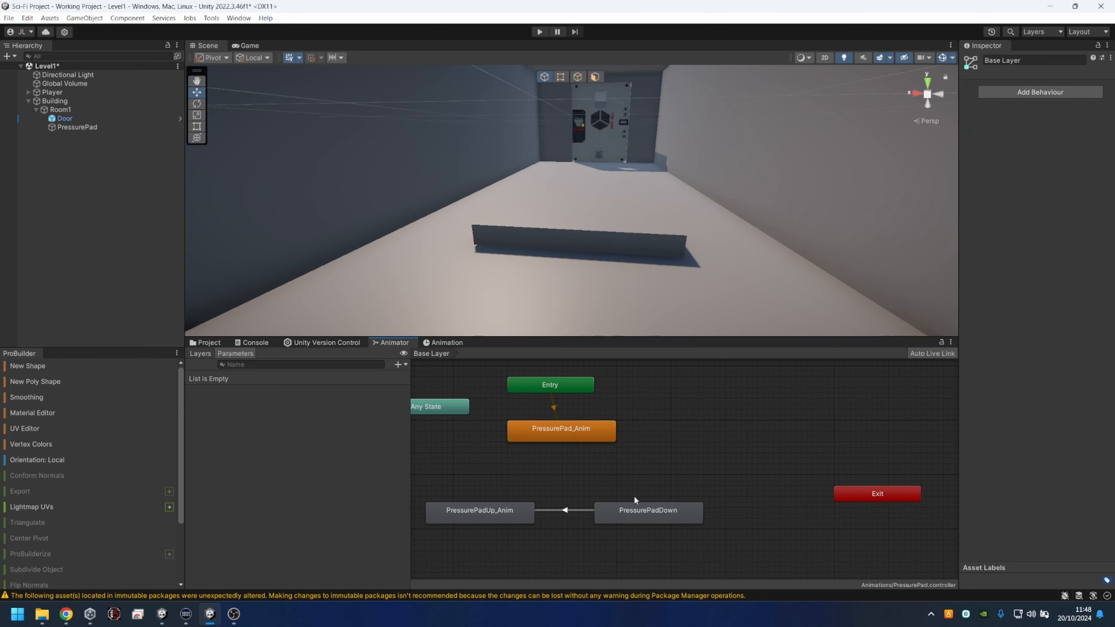
pyautogui.rightClick(596, 443)
pyautogui.click(602, 435)
pyautogui.rightClick(601, 437)
pyautogui.click(625, 445)
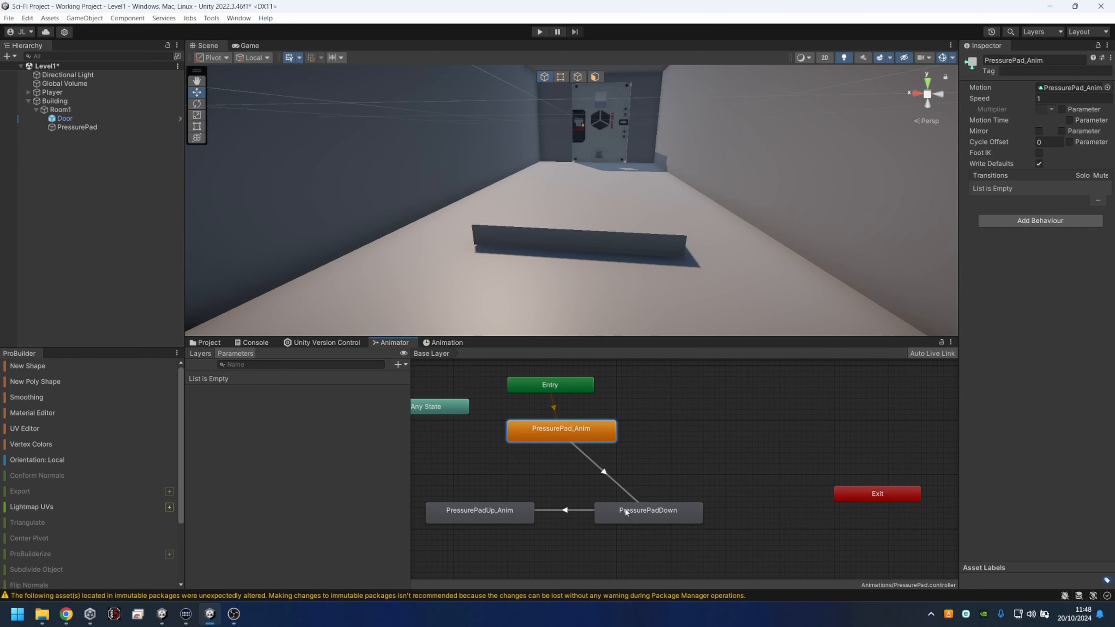
pyautogui.click(638, 510)
# Make a transition from the PressurePadUp_Anim state back to PressurePad_Anim.
pyautogui.rightClick(509, 514)
pyautogui.click(549, 522)
pyautogui.click(558, 438)
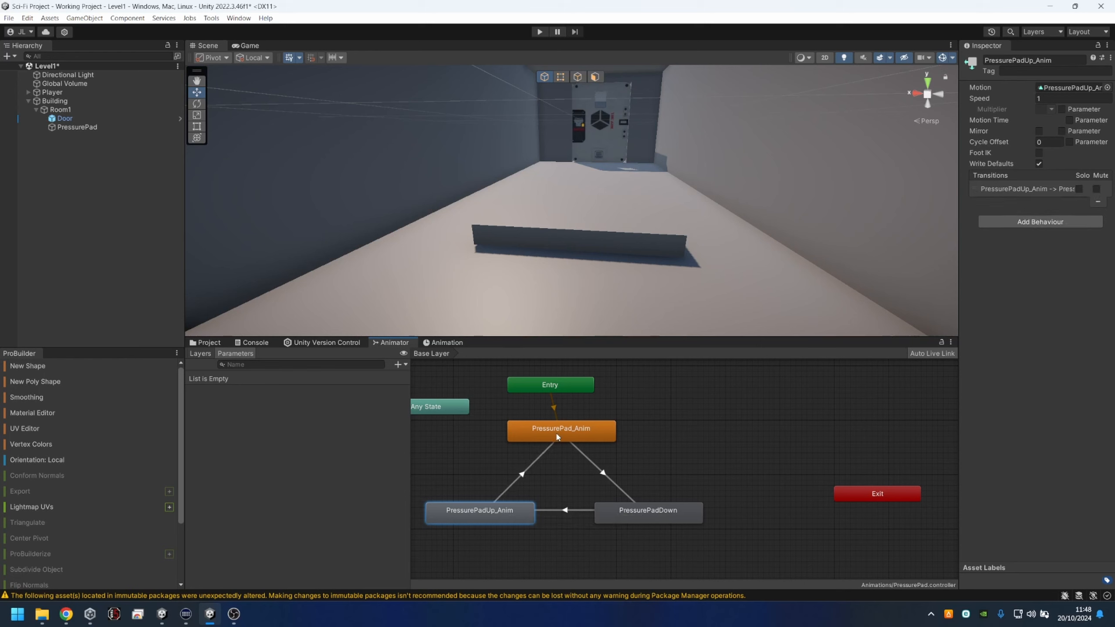
# Add a trigger parameter named Activated to the PressurePad's animator controller.
pyautogui.click(272, 385)
pyautogui.click(397, 365)
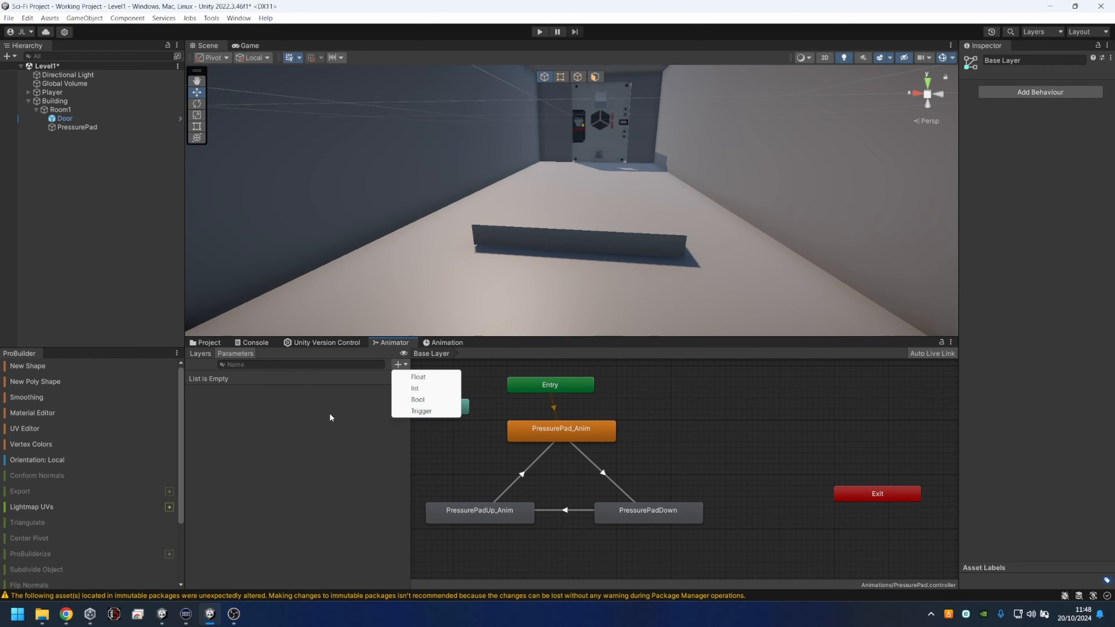
pyautogui.click(422, 410)
pyautogui.write('Activa')
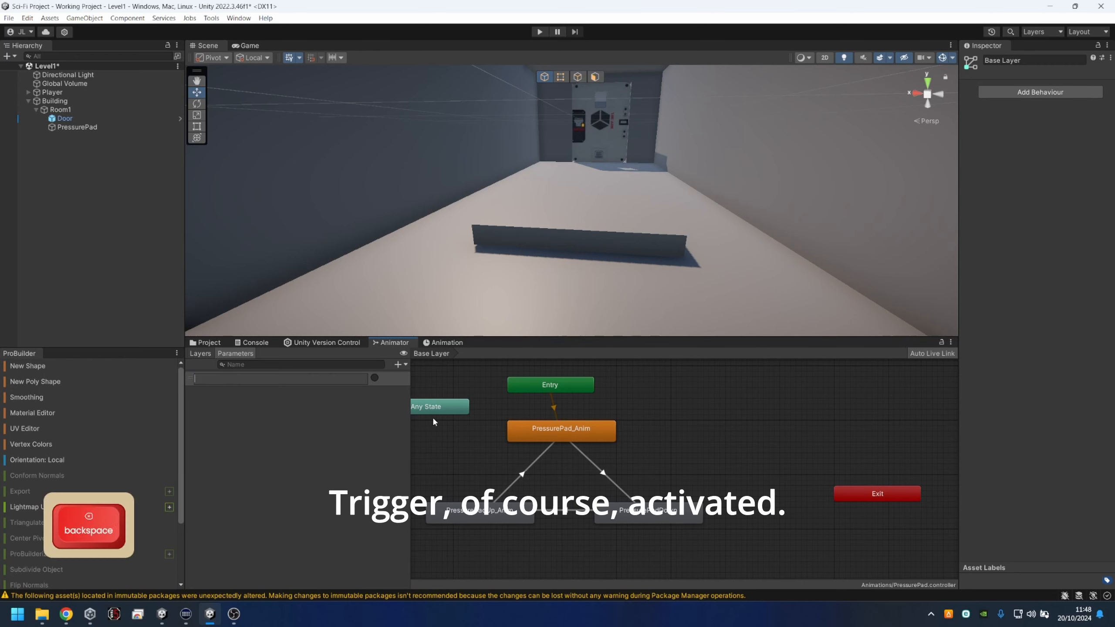
pyautogui.write('ted')
pyautogui.press('Return')
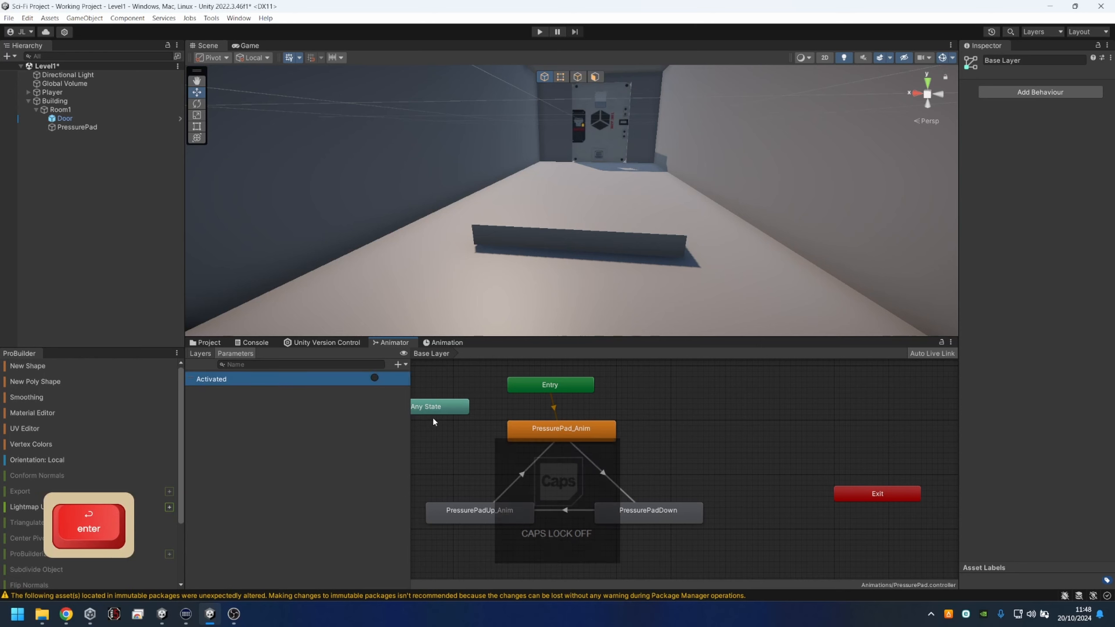
# Add a second trigger parameter named Deactivated to the PressurePad's animator controller.
pyautogui.click(398, 365)
pyautogui.click(408, 412)
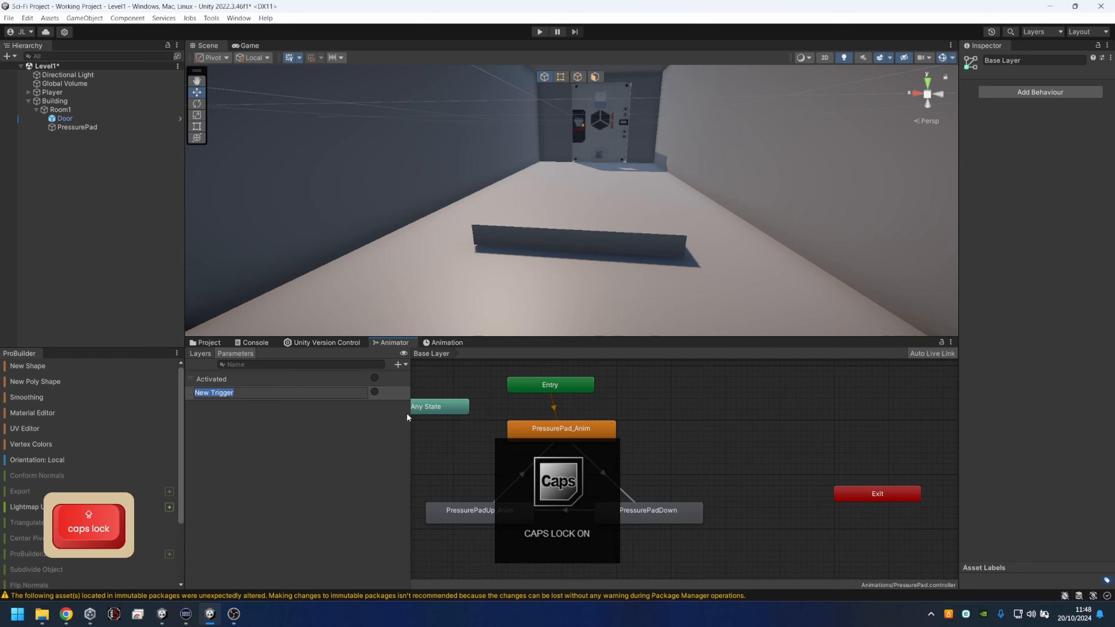
pyautogui.write('Deca')
pyautogui.press('BackSpace')
pyautogui.press('BackSpace')
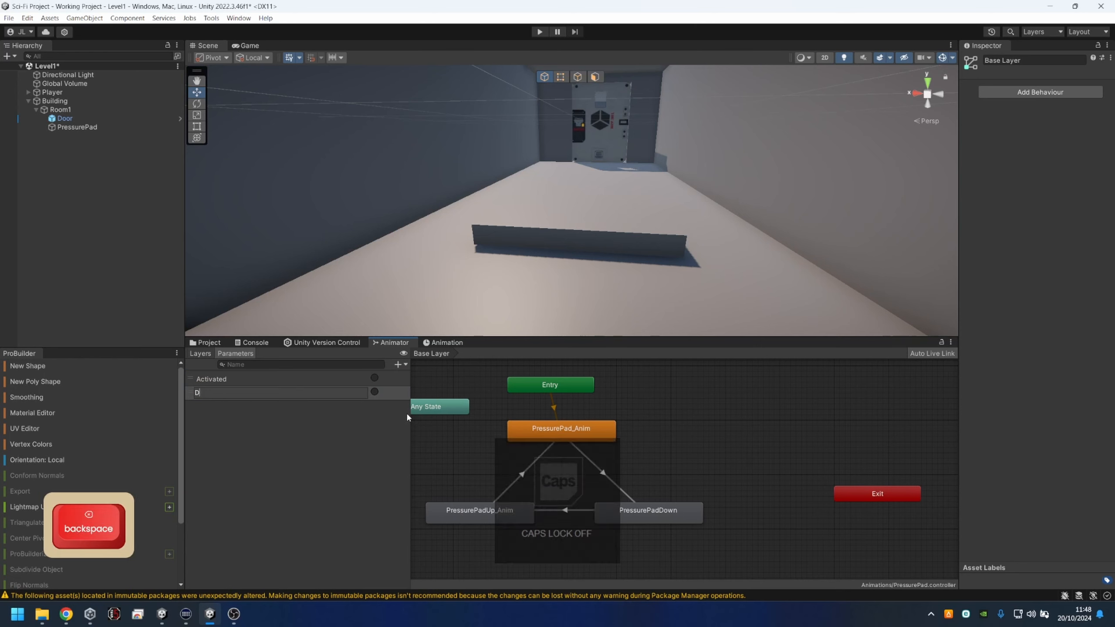
pyautogui.write('a')
pyautogui.write('ctivat')
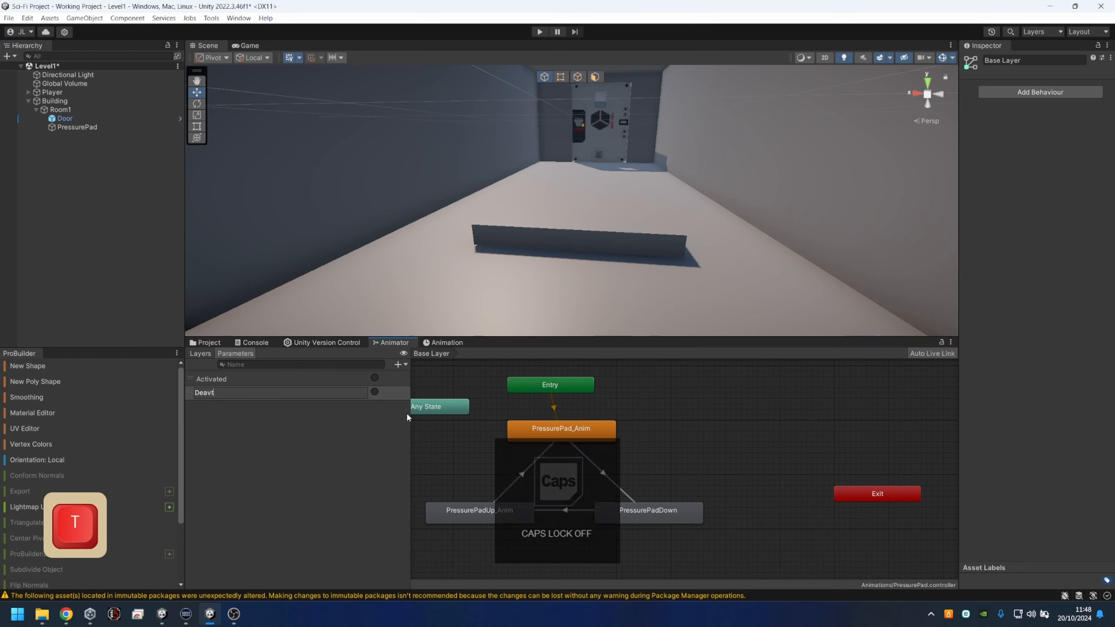
pyautogui.write('ed')
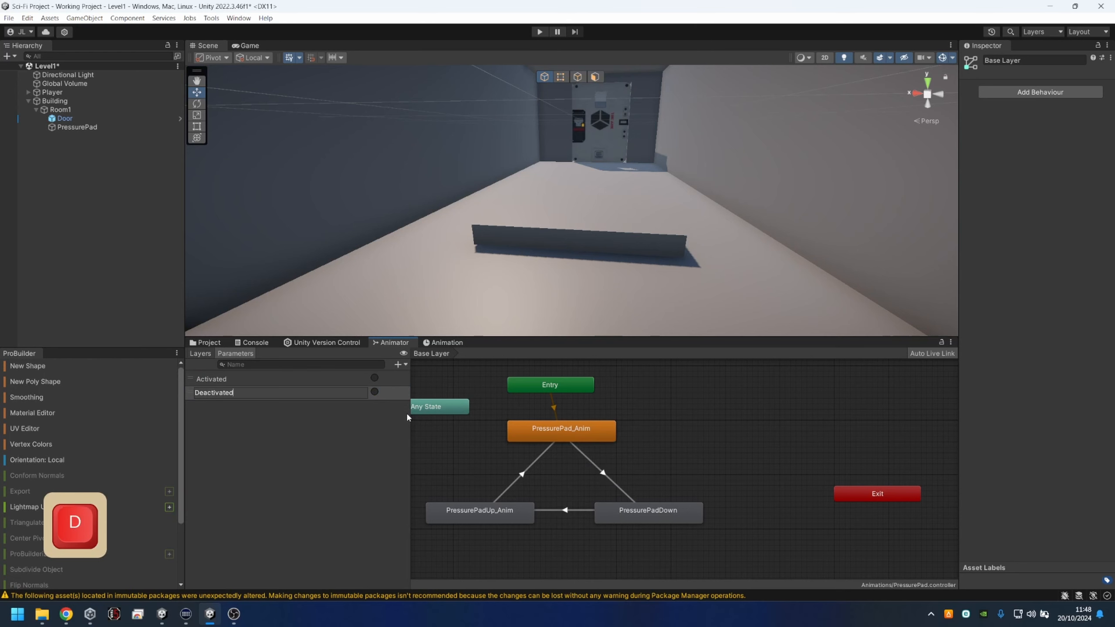
pyautogui.press('Return')
# Give the transition from PressurePad_Anim to PressurePadDown a single Activated condition.
pyautogui.click(610, 480)
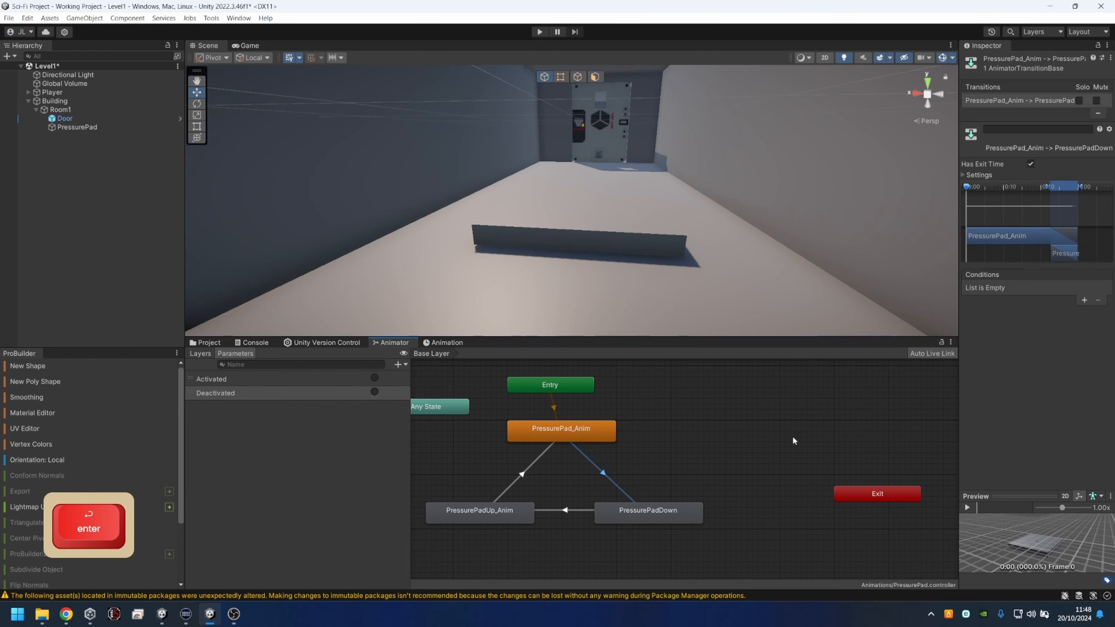
pyautogui.click(1084, 300)
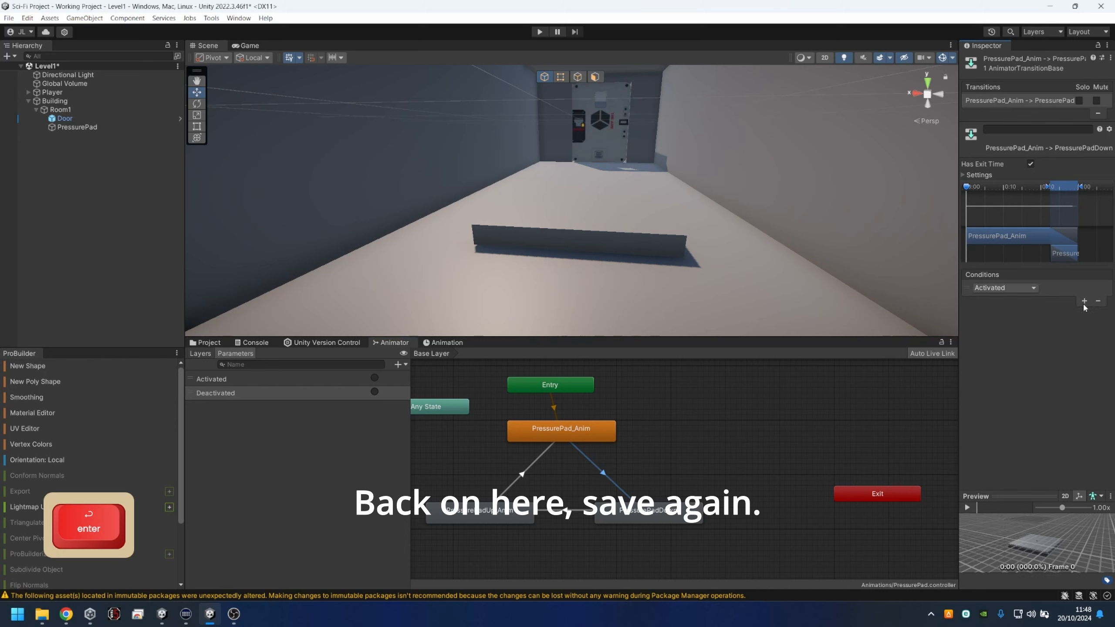
pyautogui.click(1084, 300)
pyautogui.click(1072, 300)
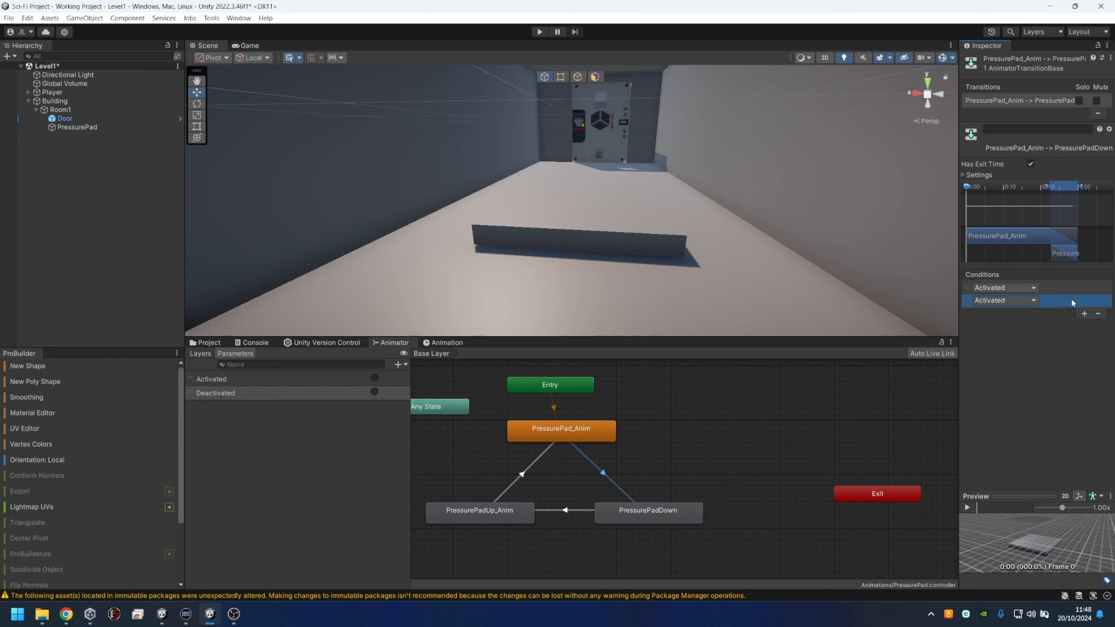
pyautogui.click(1098, 313)
# Add a Deactivated condition to the transition from PressurePadDown to PressurePadUp_Anim.
pyautogui.click(498, 512)
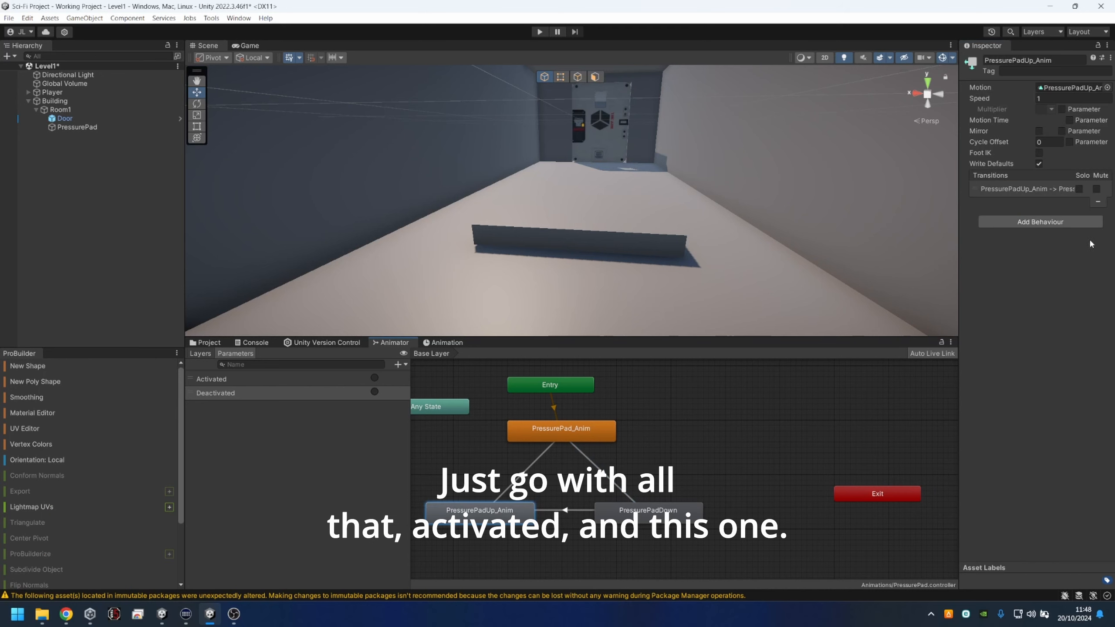
pyautogui.click(578, 512)
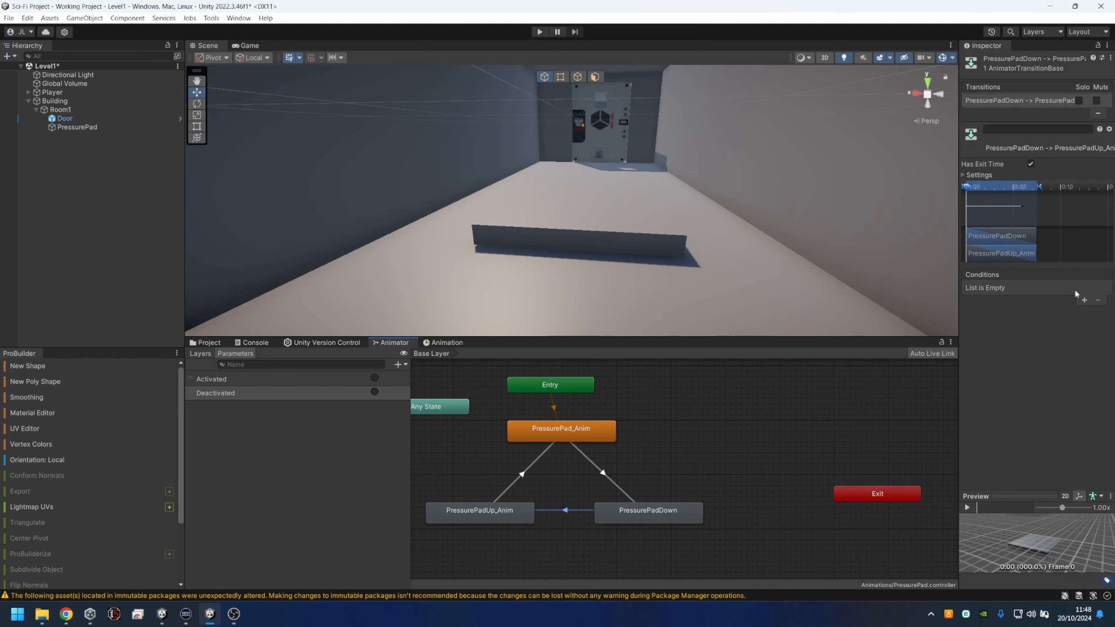
pyautogui.click(1084, 300)
pyautogui.click(1005, 288)
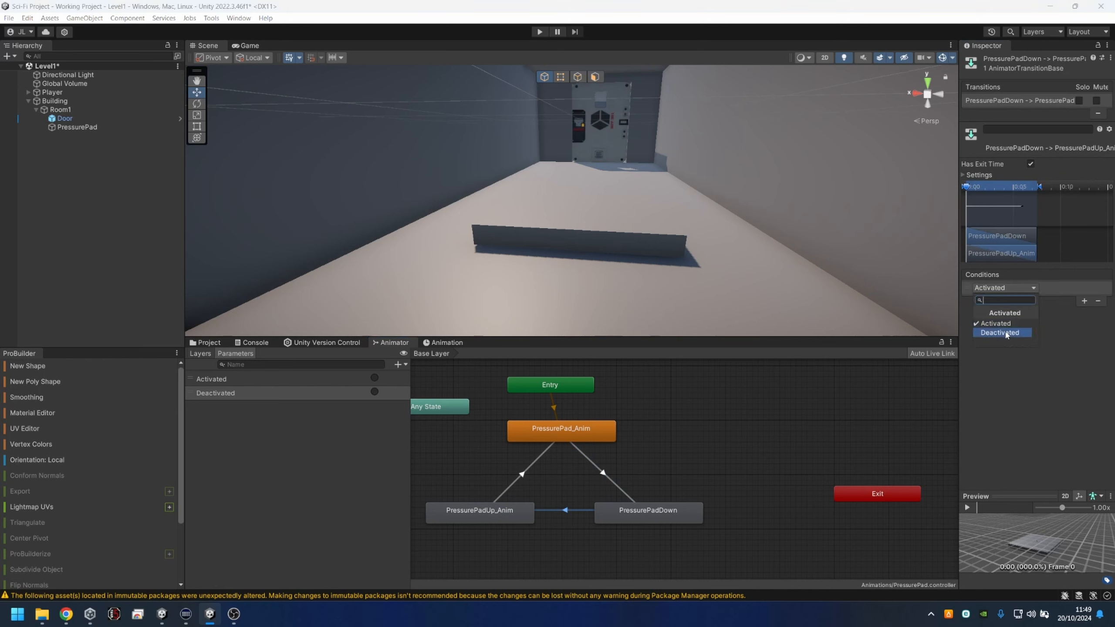
pyautogui.click(1005, 333)
pyautogui.click(528, 466)
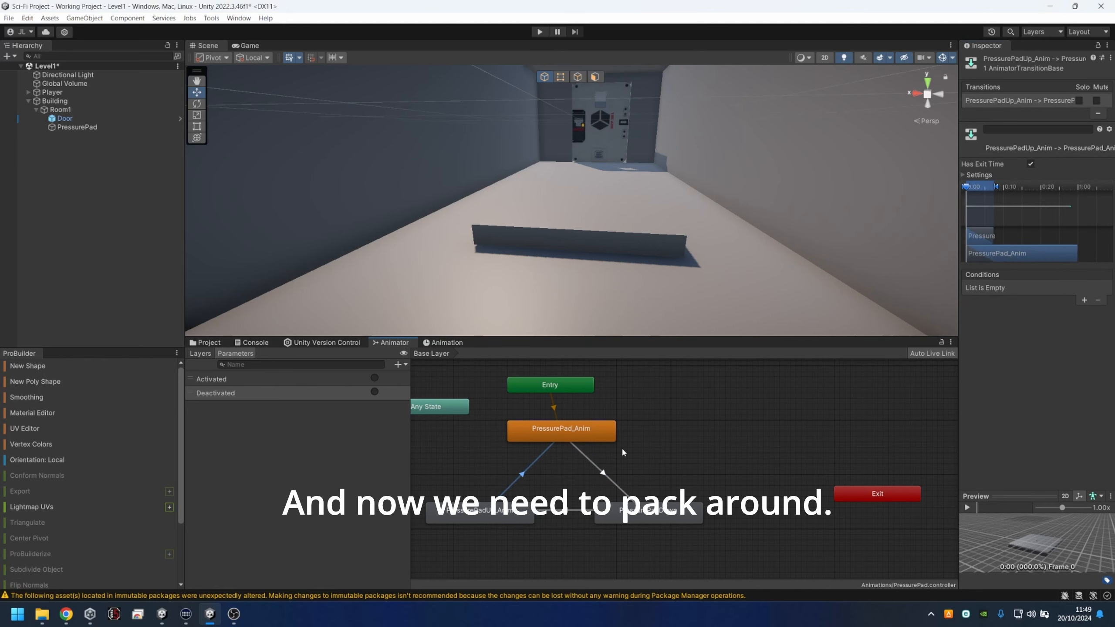
# Create a C# script named PressurePad in the Scripts folder of the Sci Fi Modular Pack.
pyautogui.click(194, 344)
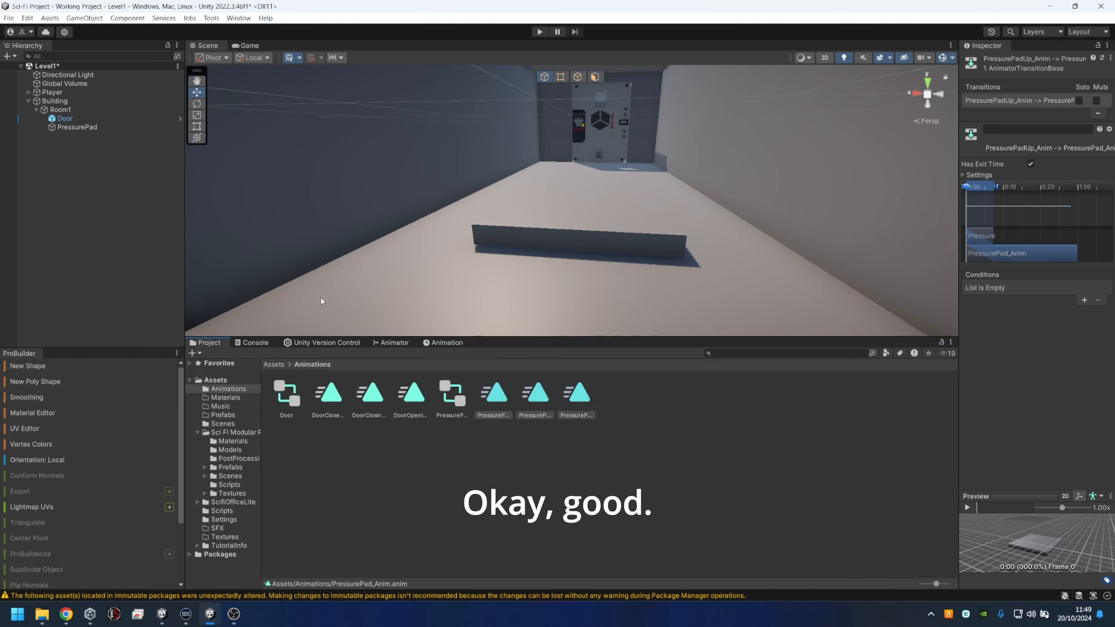
pyautogui.click(91, 206)
pyautogui.click(558, 226)
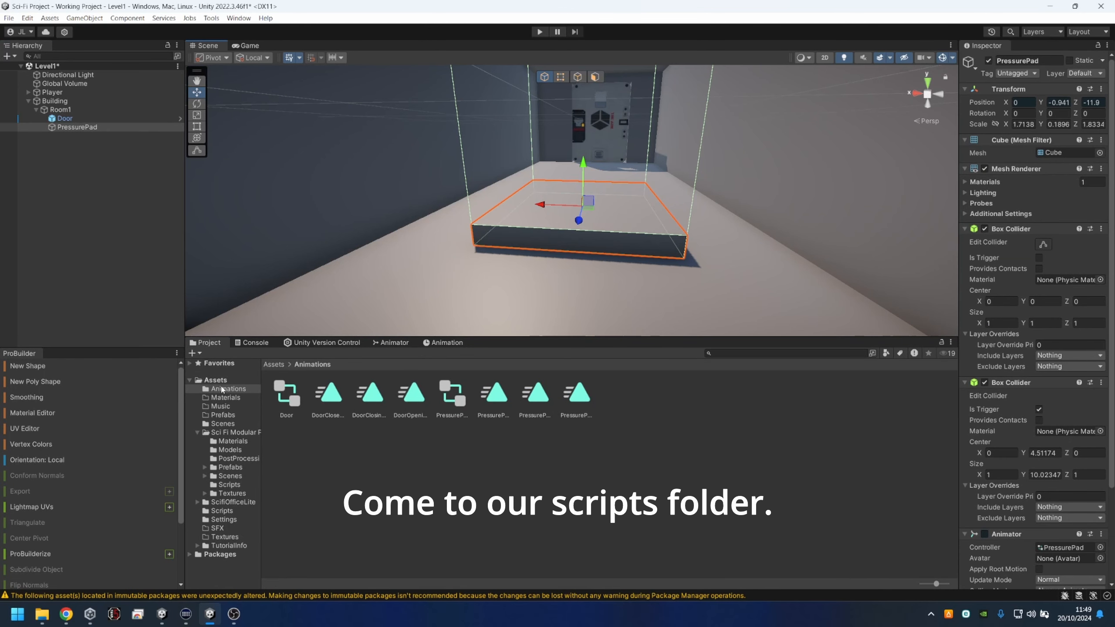
pyautogui.click(229, 485)
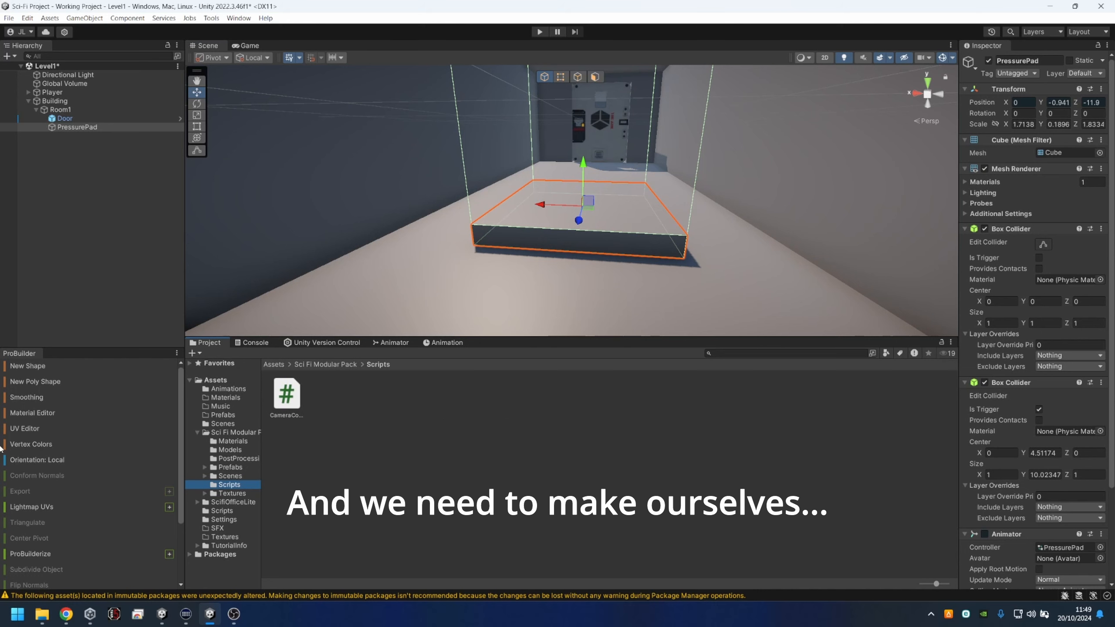
pyautogui.click(41, 615)
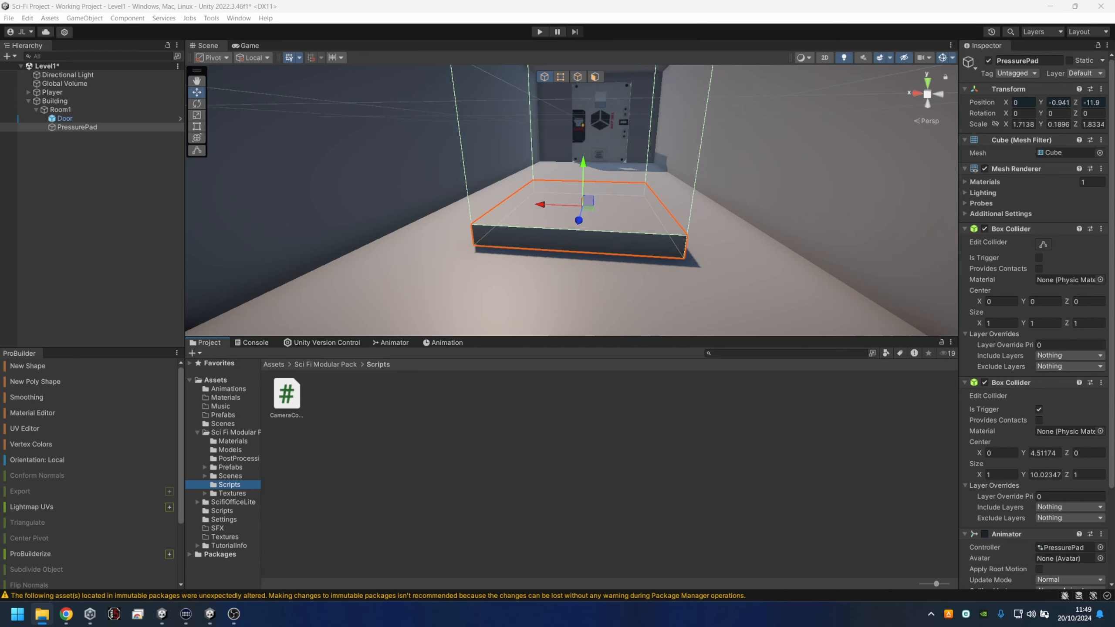
pyautogui.rightClick(405, 444)
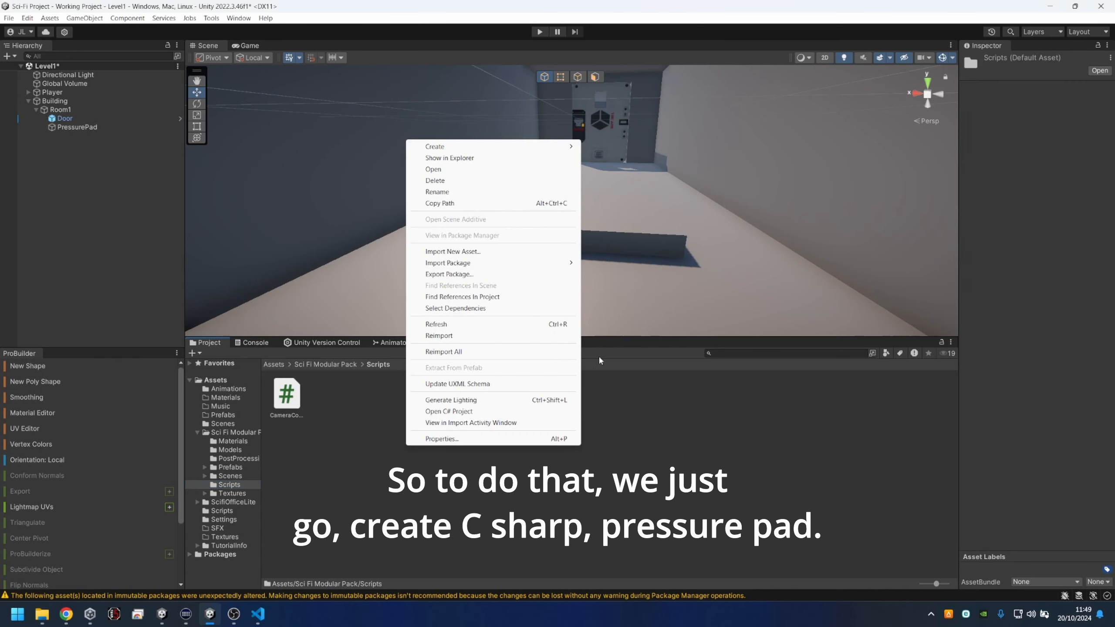
pyautogui.moveTo(509, 147)
pyautogui.click(601, 93)
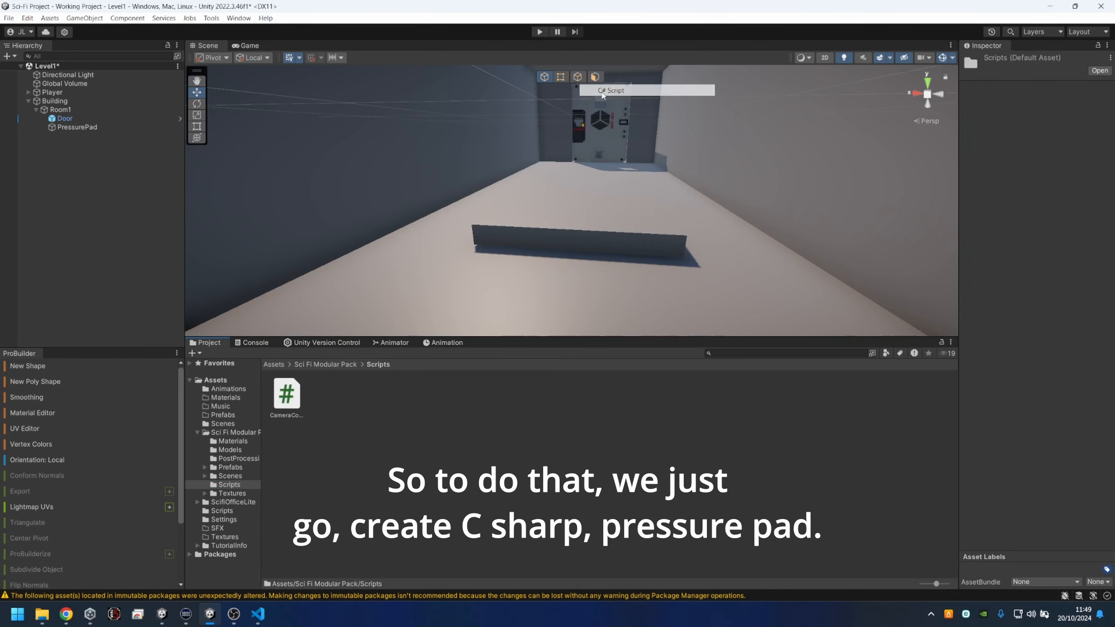
pyautogui.press('capslock')
pyautogui.write('PressurePad')
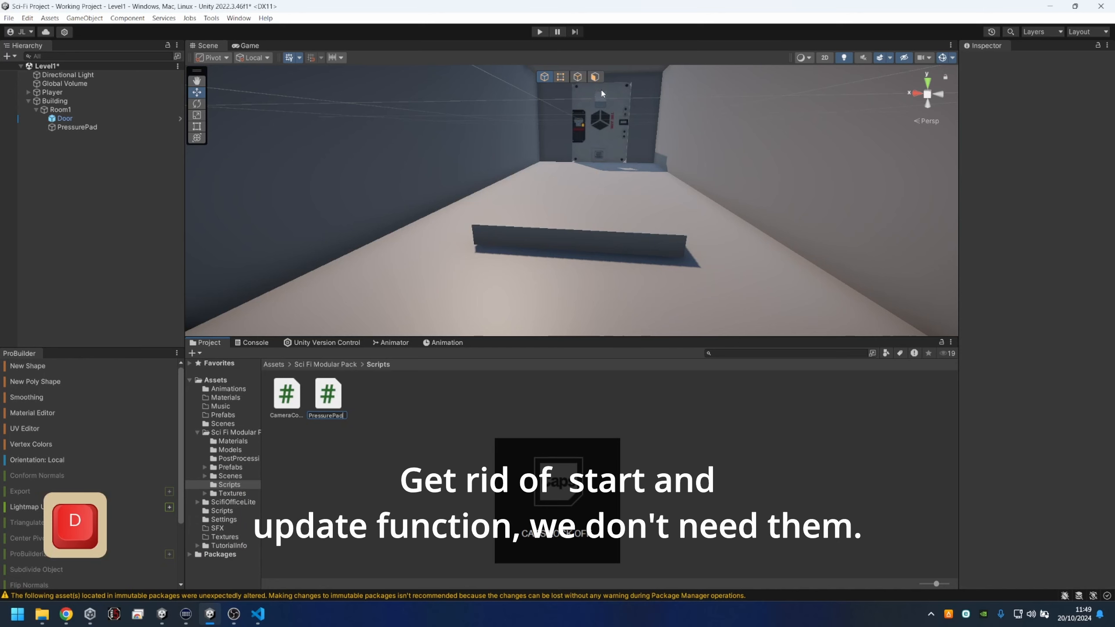
pyautogui.press('Return')
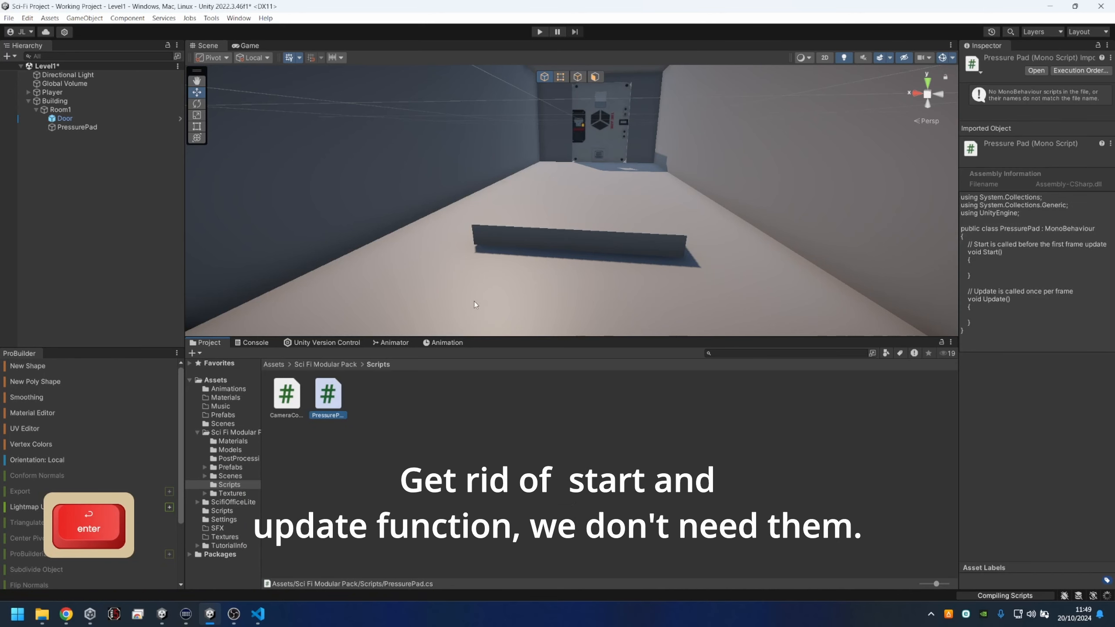
# Open the PressurePad script in Visual Studio and delete its Start and Update methods with their comments.
pyautogui.doubleClick(328, 395)
pyautogui.moveTo(79, 288); pyautogui.dragTo(24, 153)
pyautogui.press('BackSpace')
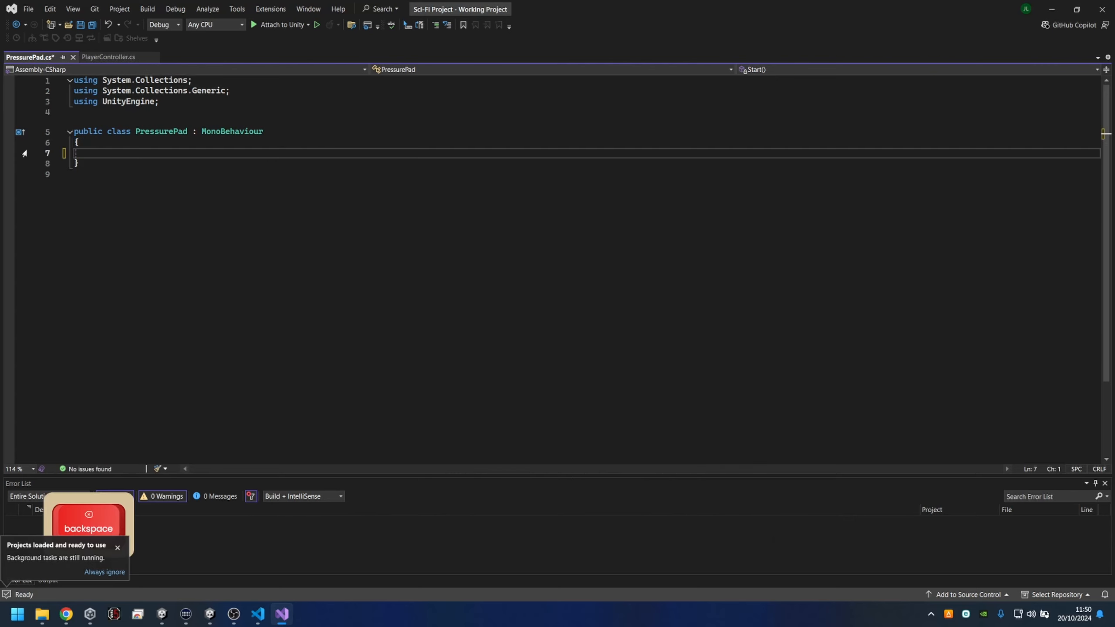
# Declare a serialized private GameObject field named _door inside the PressurePad class.
pyautogui.press('Return')
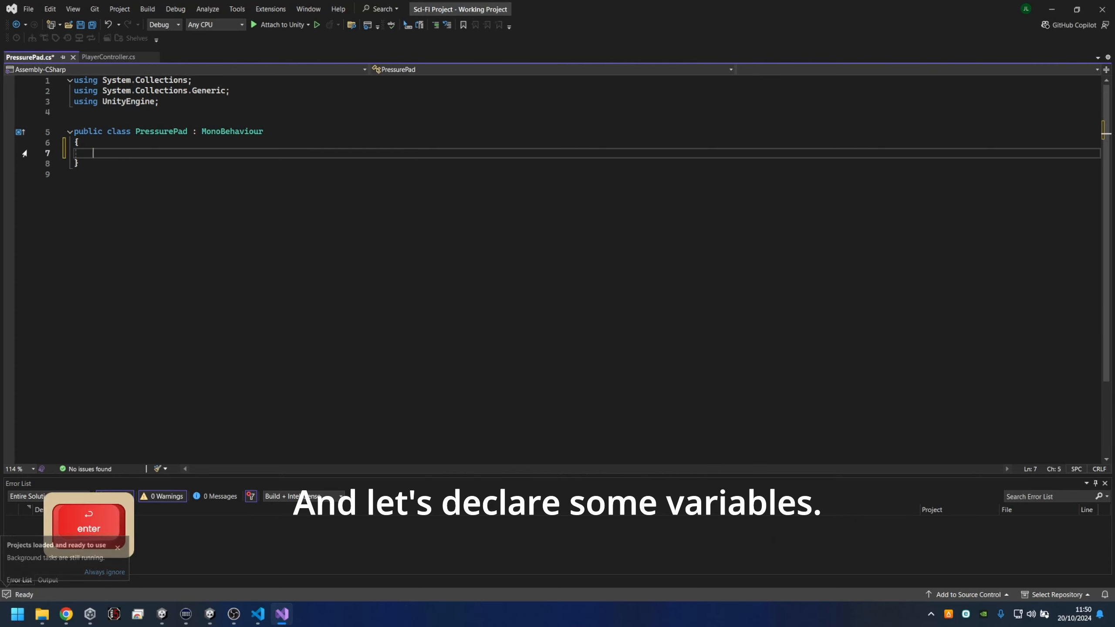
pyautogui.write('[')
pyautogui.press('capslock')
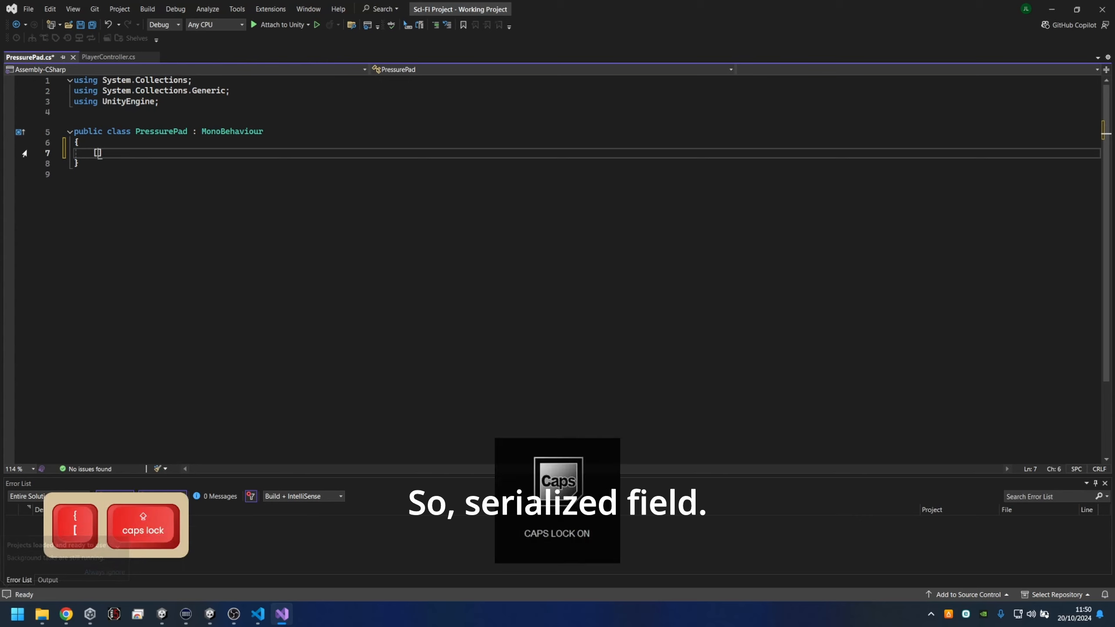
pyautogui.write('Seri')
pyautogui.press('Tab')
pyautogui.write('] ')
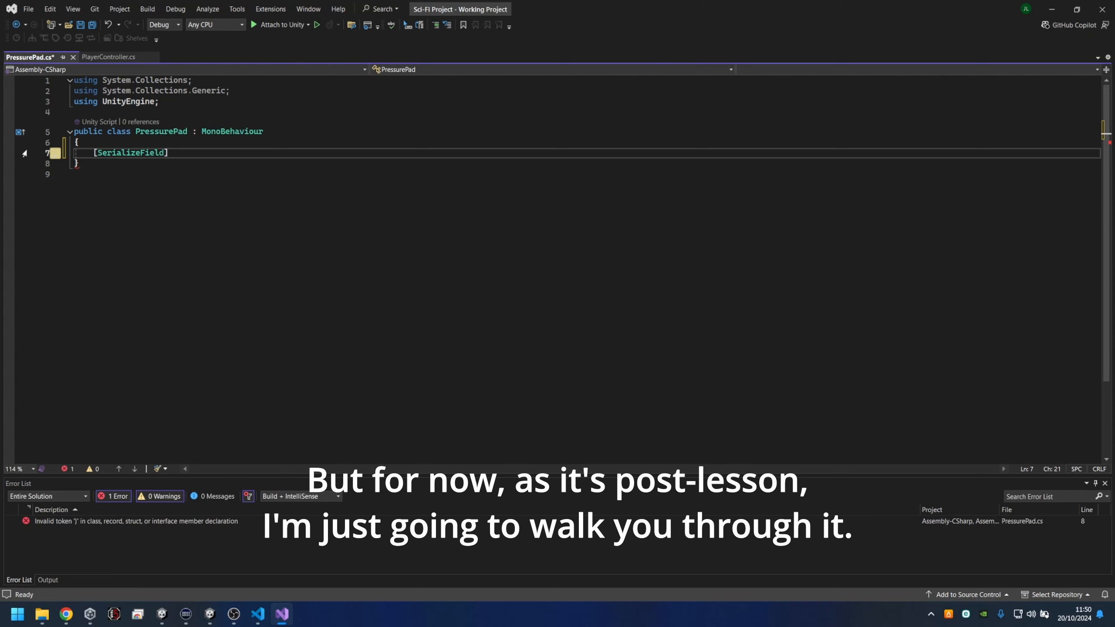
pyautogui.write(' priva')
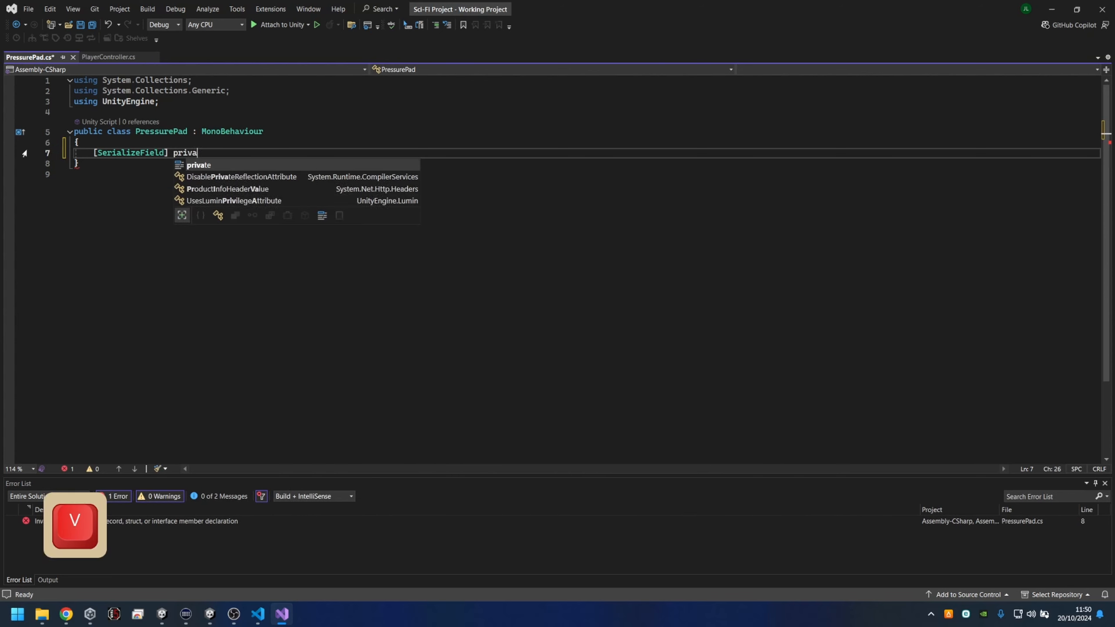
pyautogui.write('te GameObj')
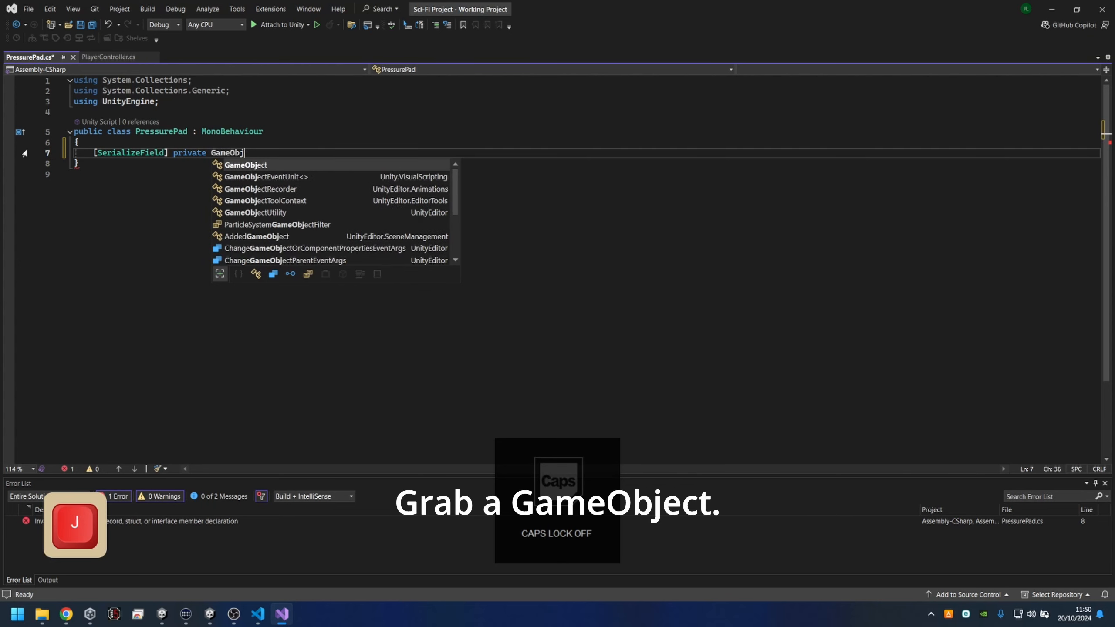
pyautogui.write('ect _')
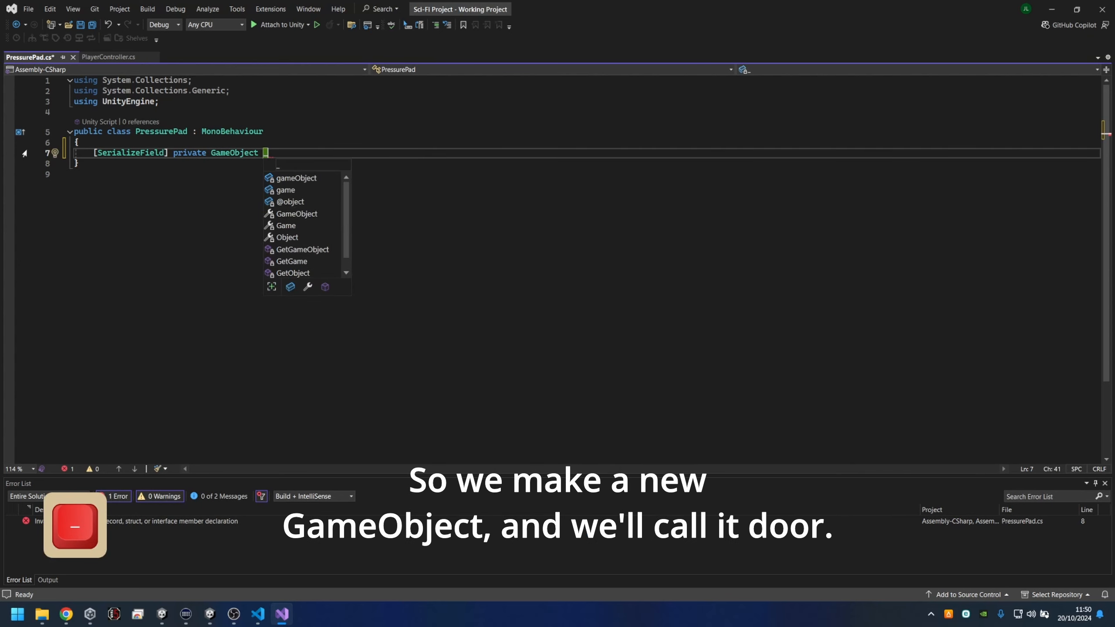
pyautogui.write('door; //')
# Comment the _door field with "Reference to the door we wish to animate".
pyautogui.press('capslock')
pyautogui.write('R')
pyautogui.press('capslock')
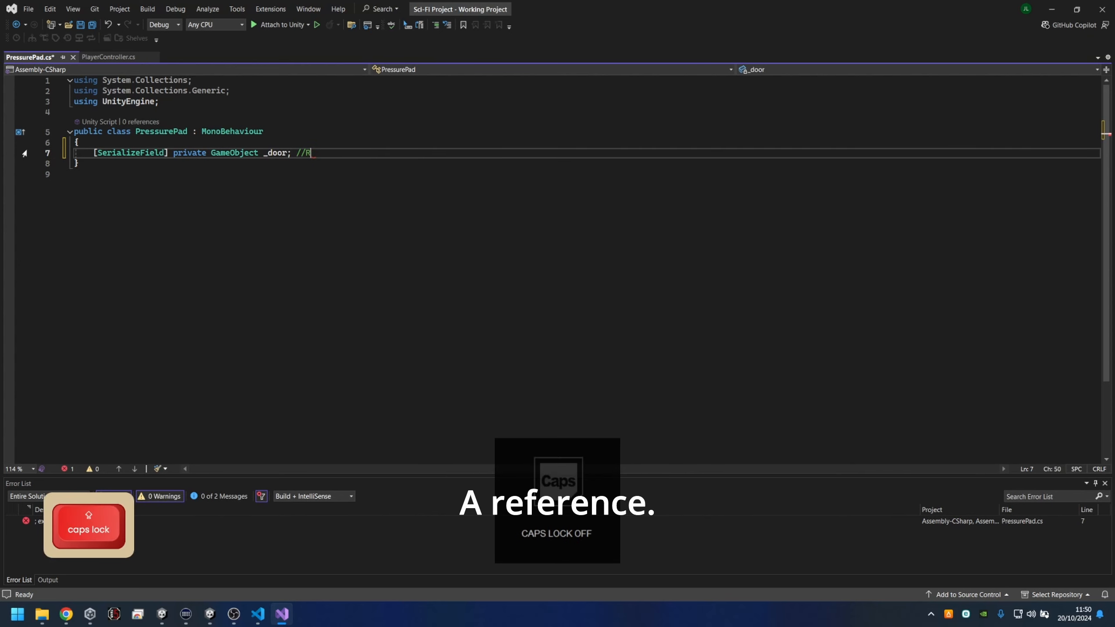
pyautogui.write('eference to ')
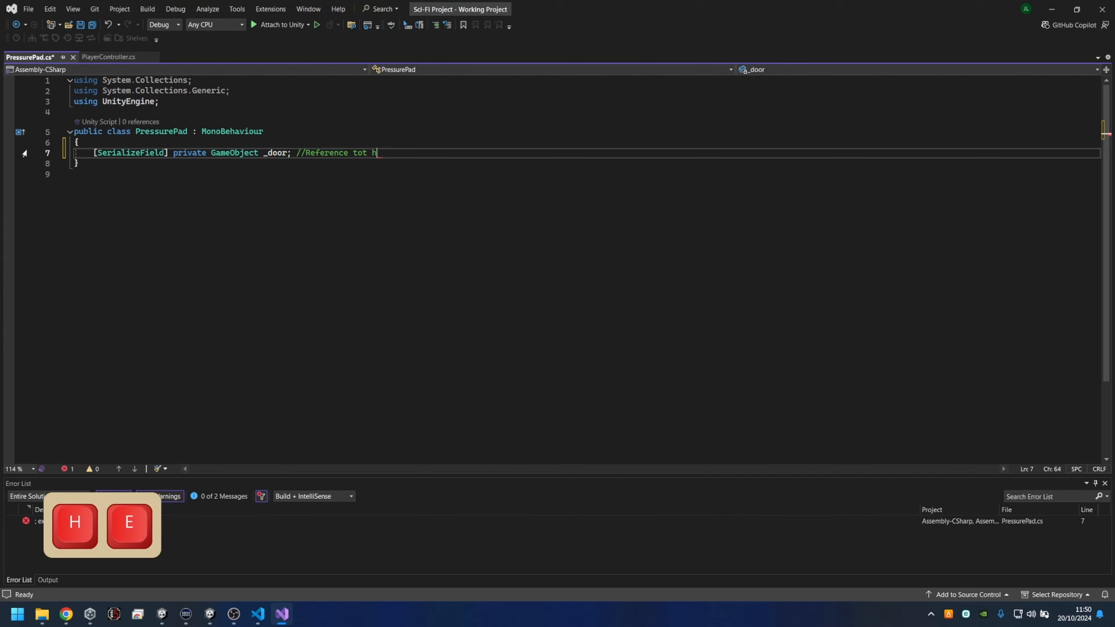
pyautogui.write('the d')
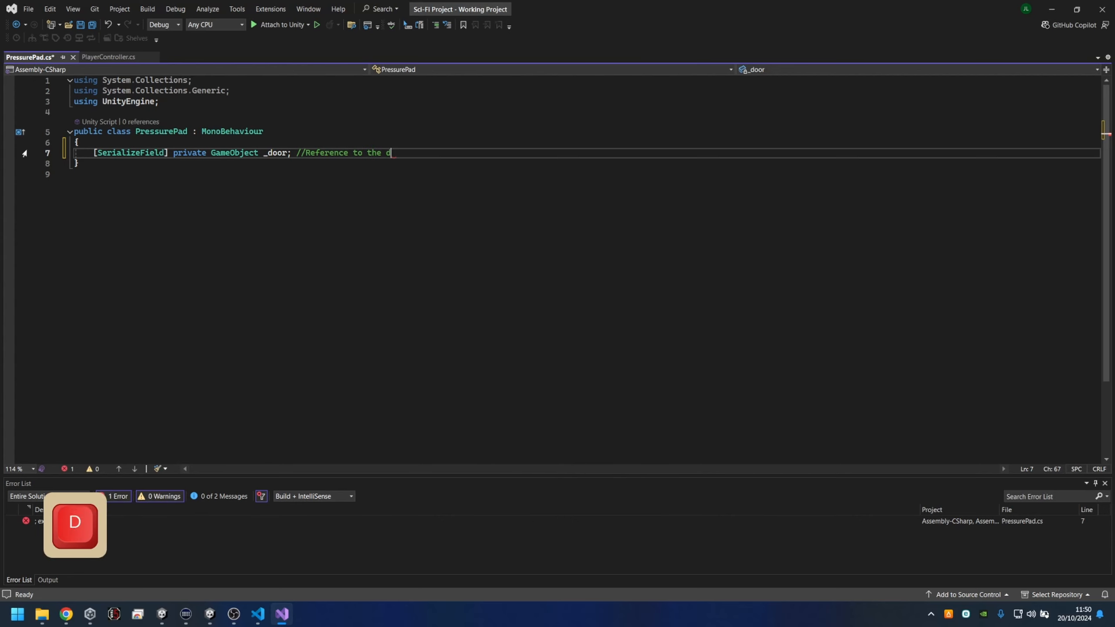
pyautogui.write('oor we wish to animate')
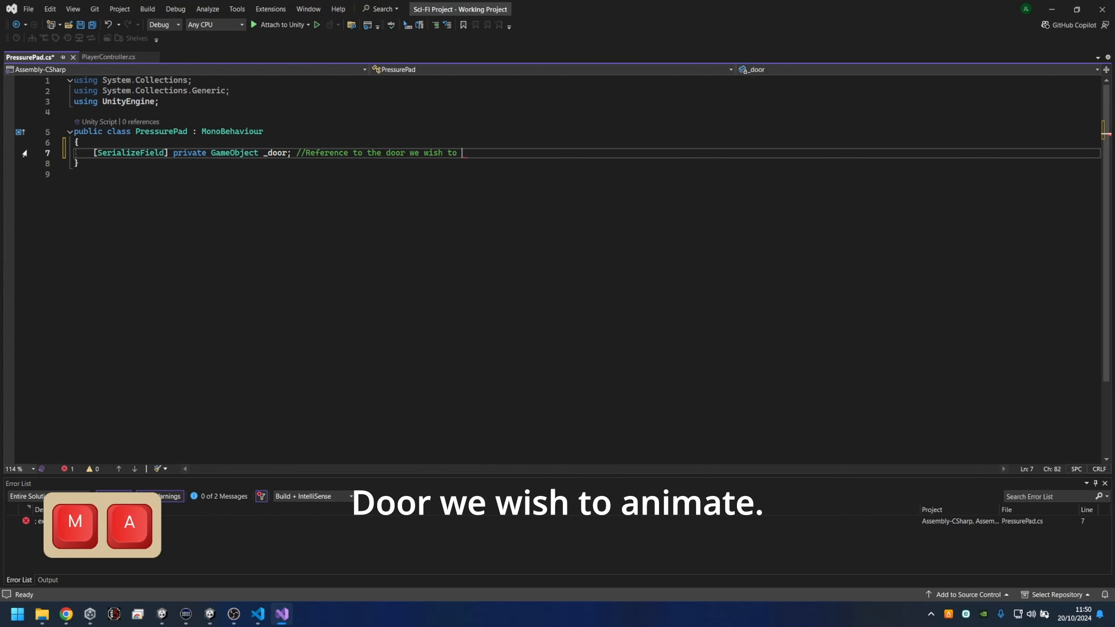
# Declare a private variable of type Door named doorScript on a new line below the _door field.
pyautogui.press('Return')
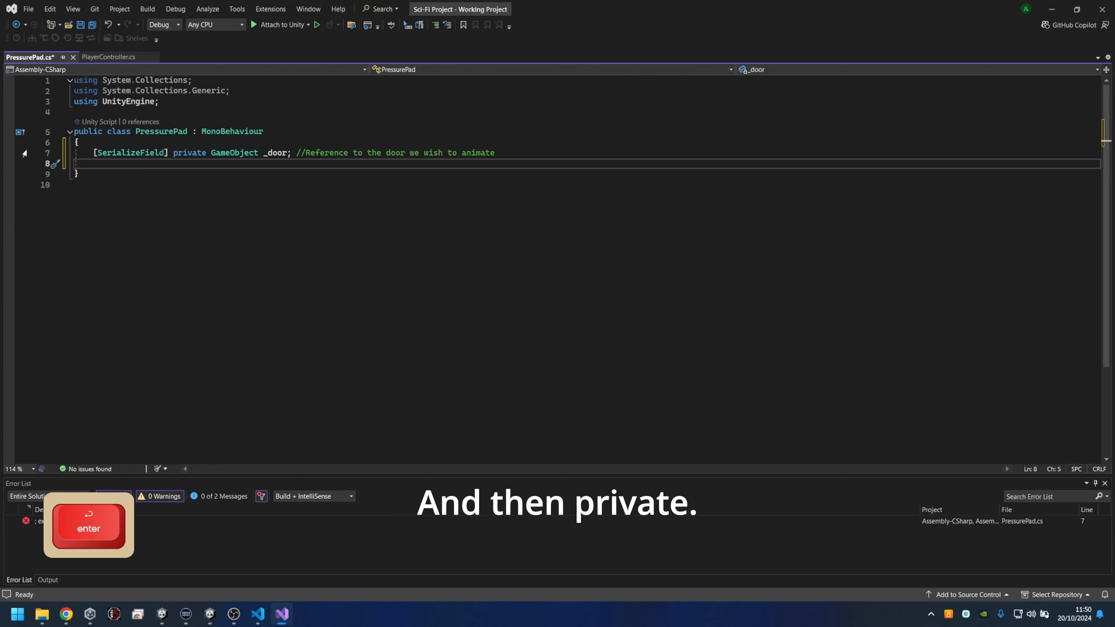
pyautogui.write('private Do')
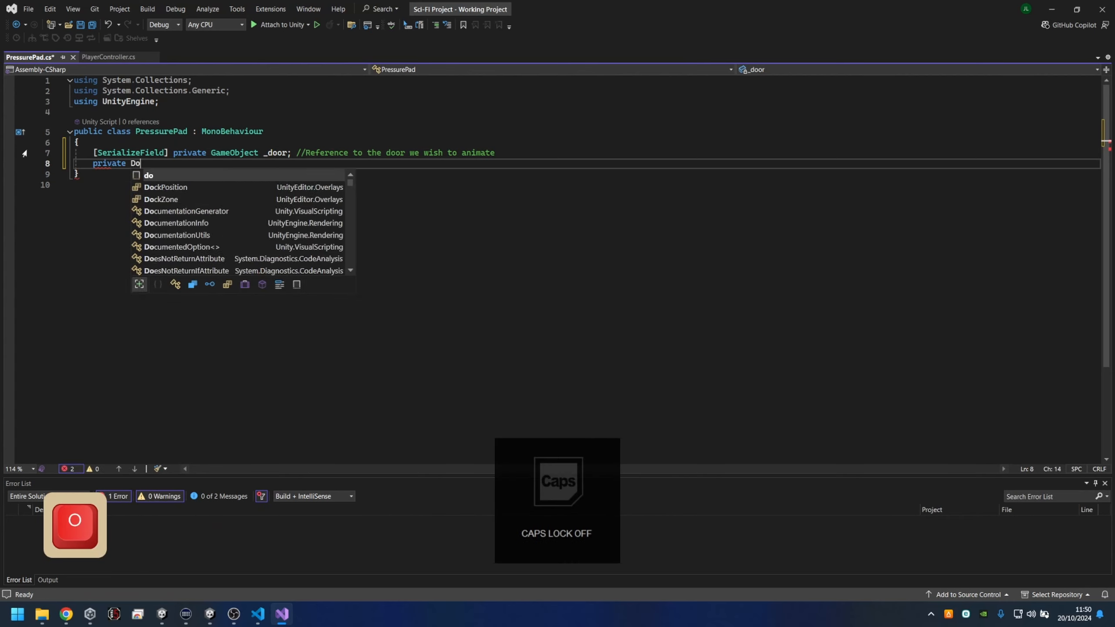
pyautogui.write('or')
pyautogui.press('Tab')
pyautogui.write('doo')
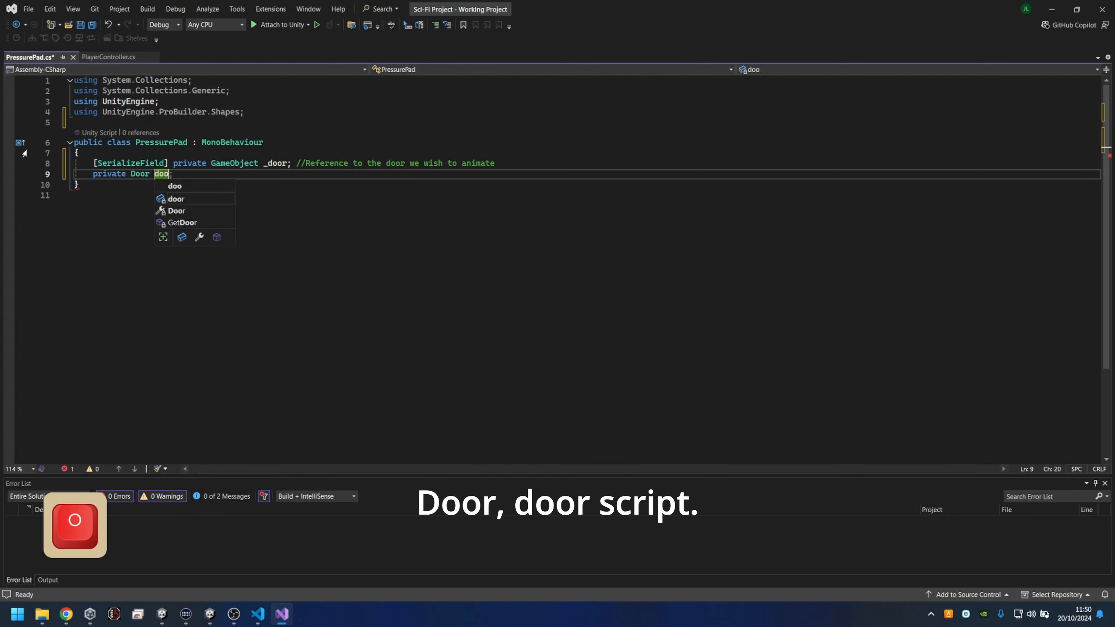
pyautogui.write('script')
pyautogui.press('BackSpace')
pyautogui.press('BackSpace')
pyautogui.press('BackSpace')
pyautogui.press('BackSpace')
pyautogui.press('BackSpace')
pyautogui.press('BackSpace')
pyautogui.press('BackSpace')
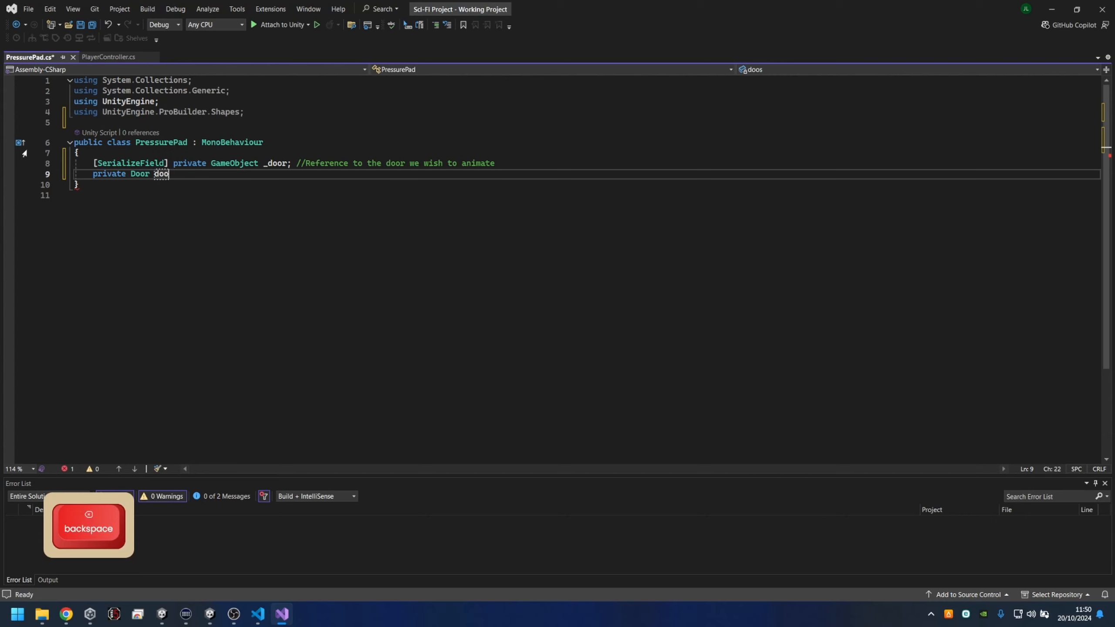
pyautogui.write('r')
pyautogui.write('Script')
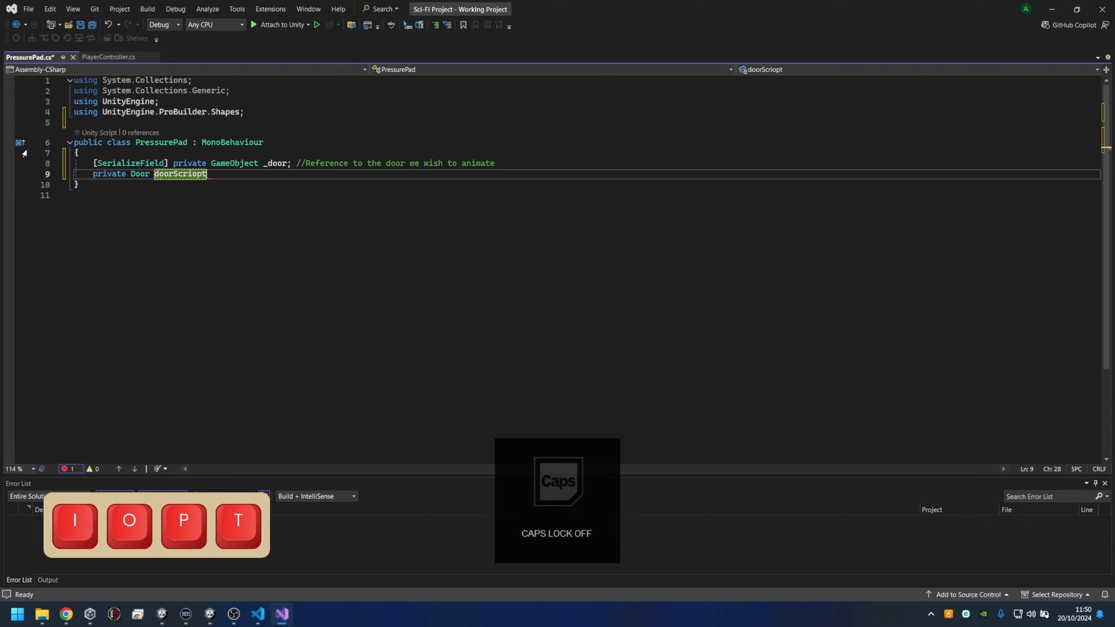
pyautogui.press('BackSpace')
pyautogui.press('BackSpace')
pyautogui.press('BackSpace')
pyautogui.write('p')
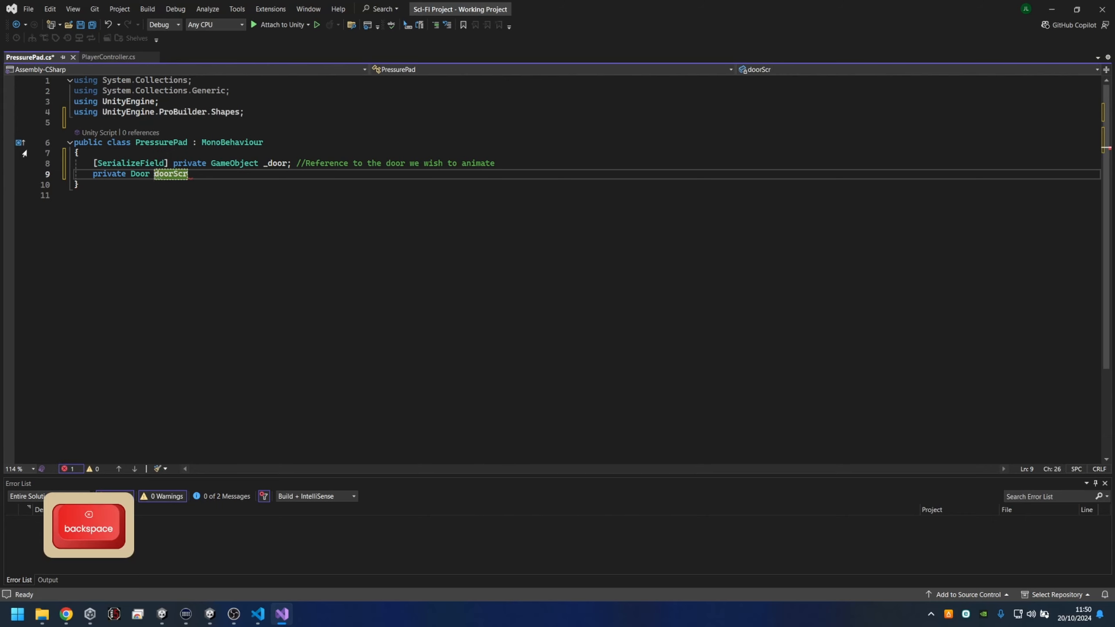